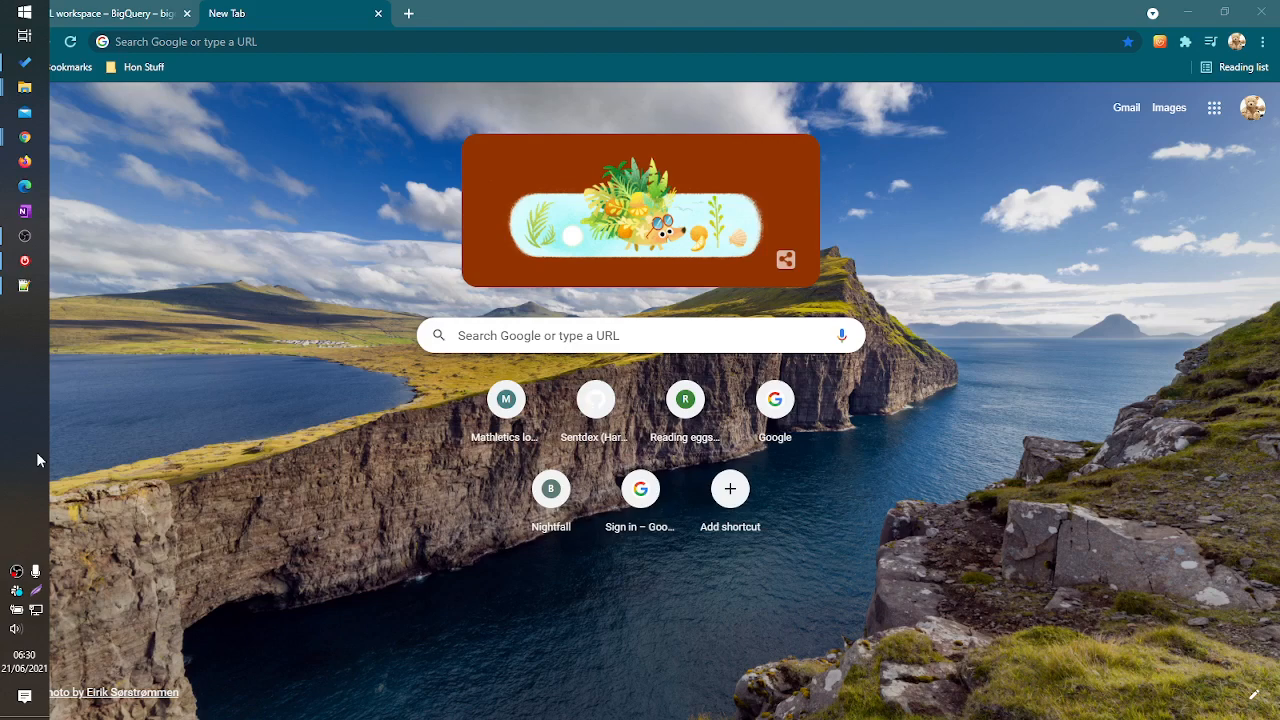
Step: Search the web for "google console" and open the Google Cloud Console
{"action": "left_click", "coordinate": [304, 41]}
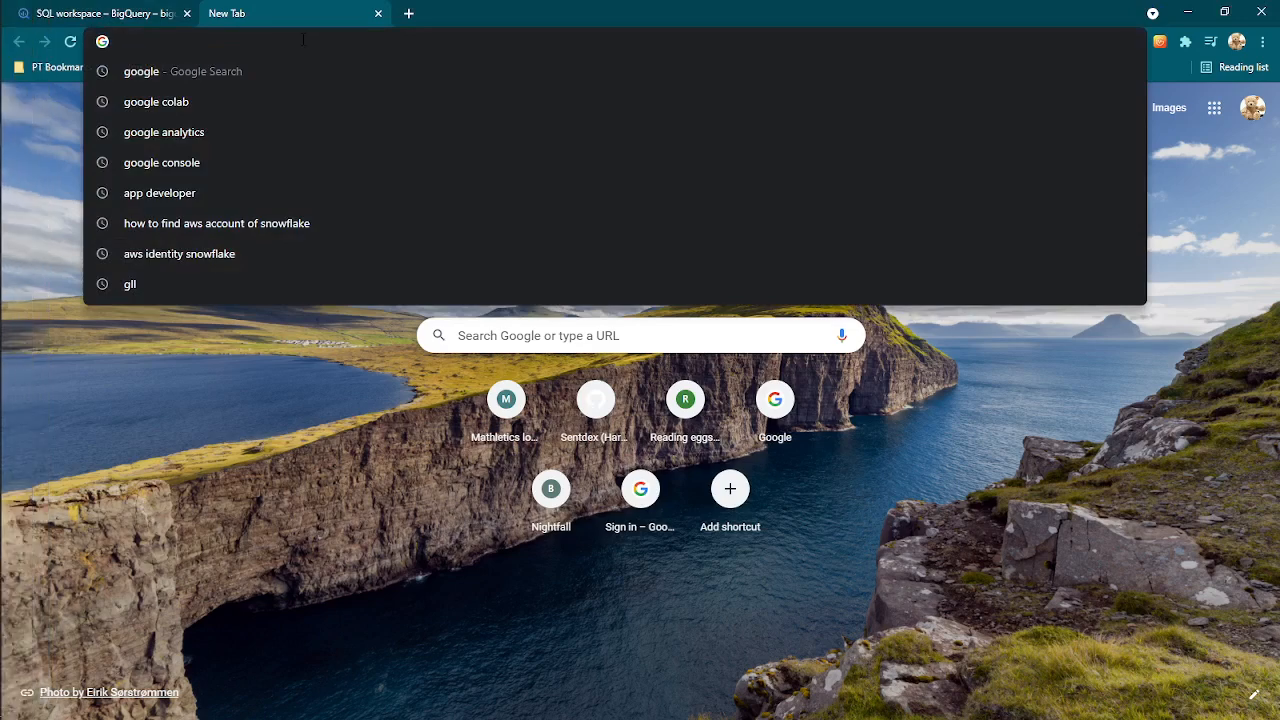
{"action": "type", "text": "googl"}
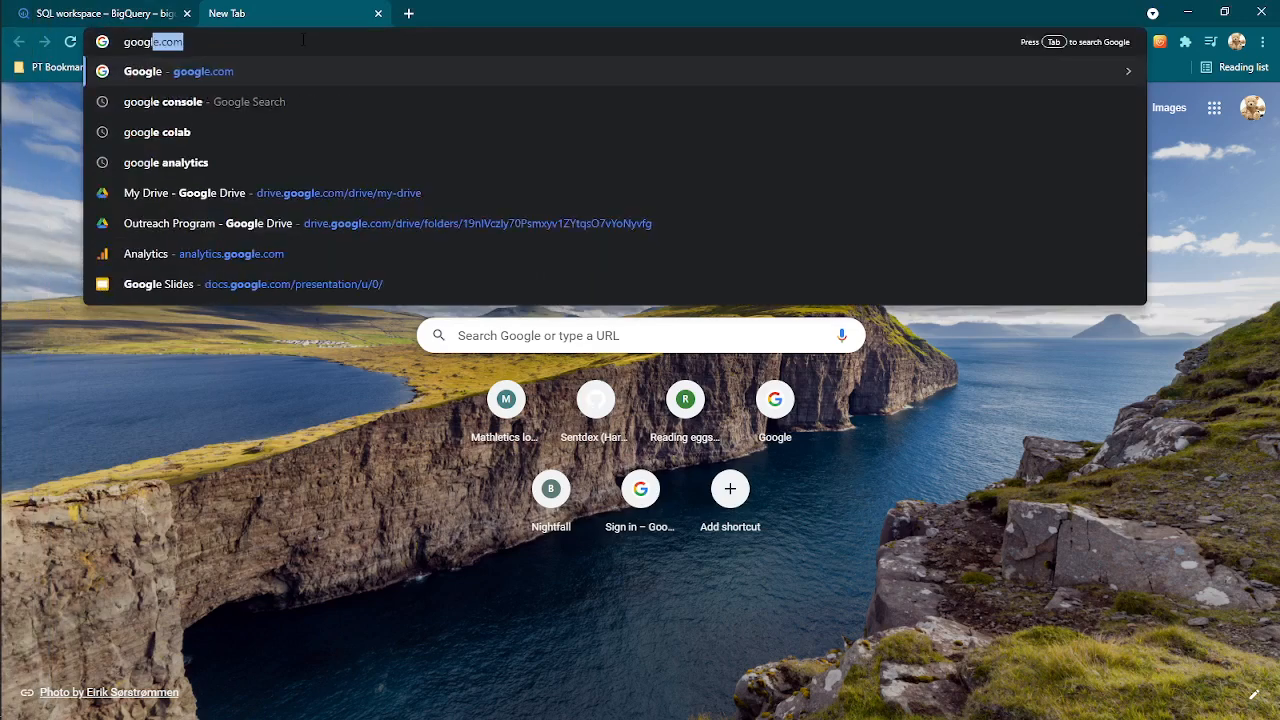
{"action": "type", "text": "e c"}
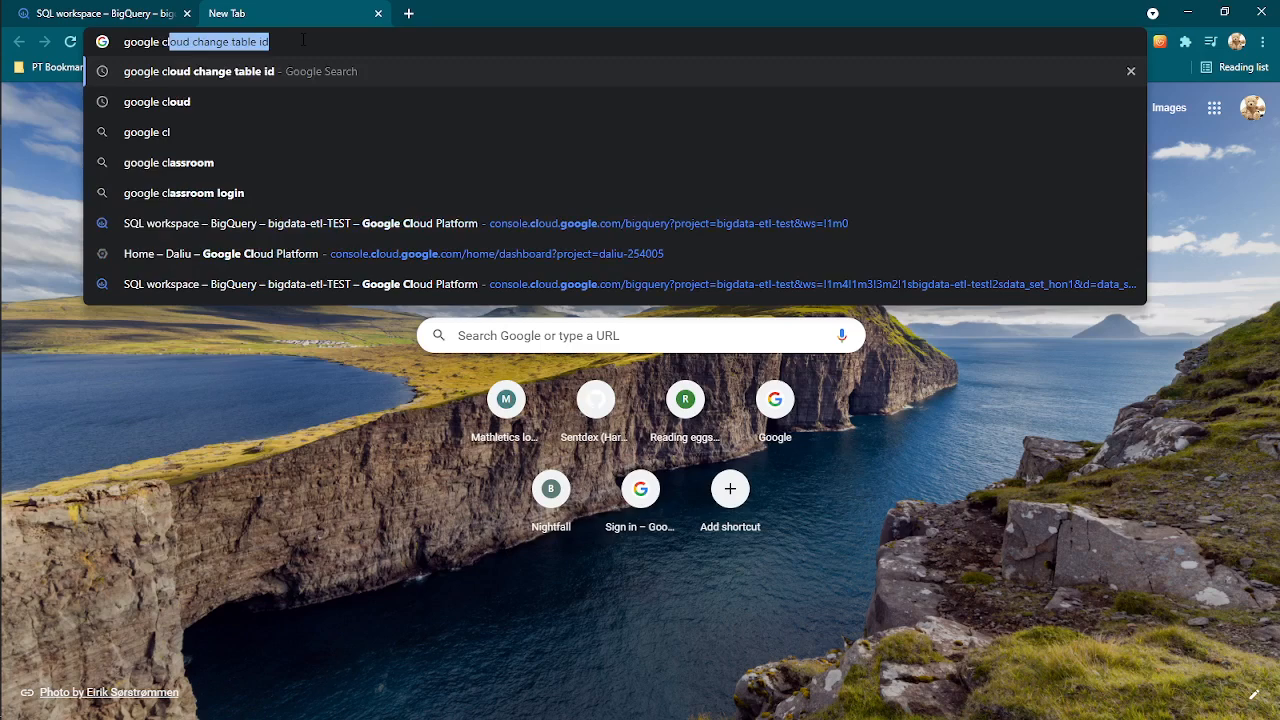
{"action": "type", "text": "l"}
{"action": "key", "text": "BackSpace"}
{"action": "key", "text": "BackSpace"}
{"action": "type", "text": "o"}
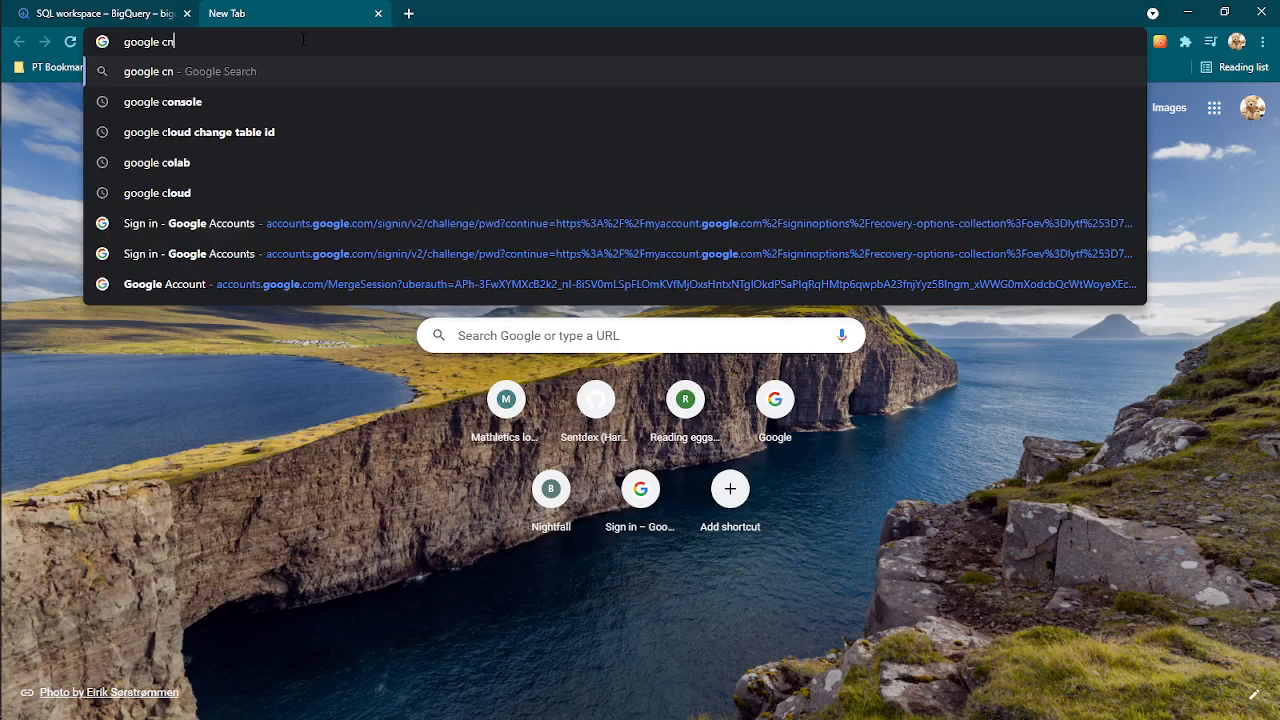
{"action": "type", "text": "n"}
{"action": "key", "text": "BackSpace"}
{"action": "key", "text": "BackSpace"}
{"action": "type", "text": "on"}
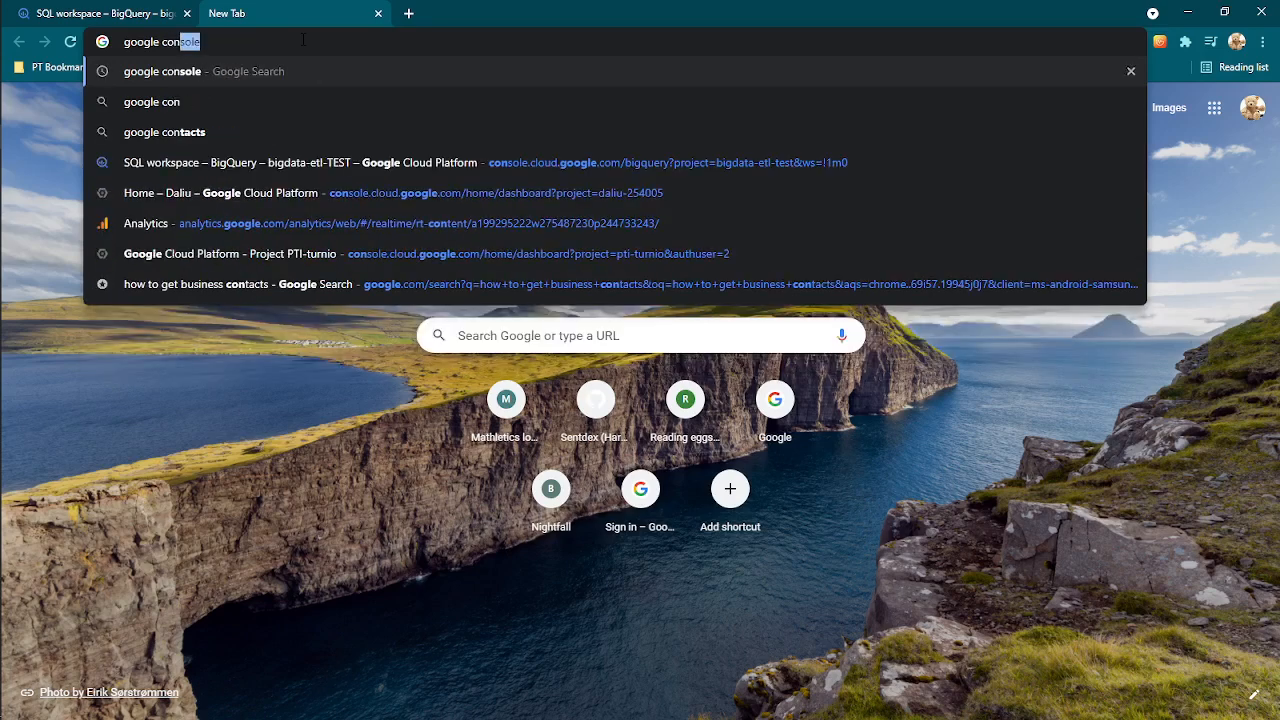
{"action": "type", "text": "sole"}
{"action": "key", "text": "Return"}
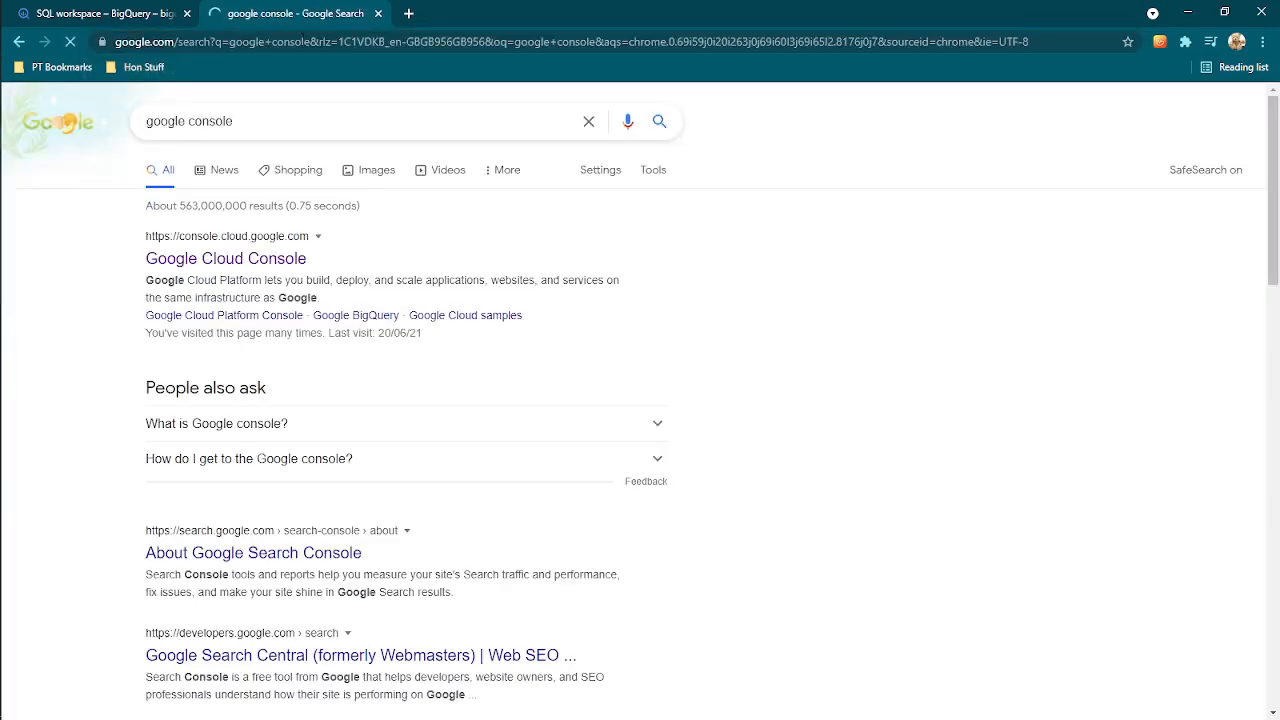
{"action": "left_click", "coordinate": [266, 260]}
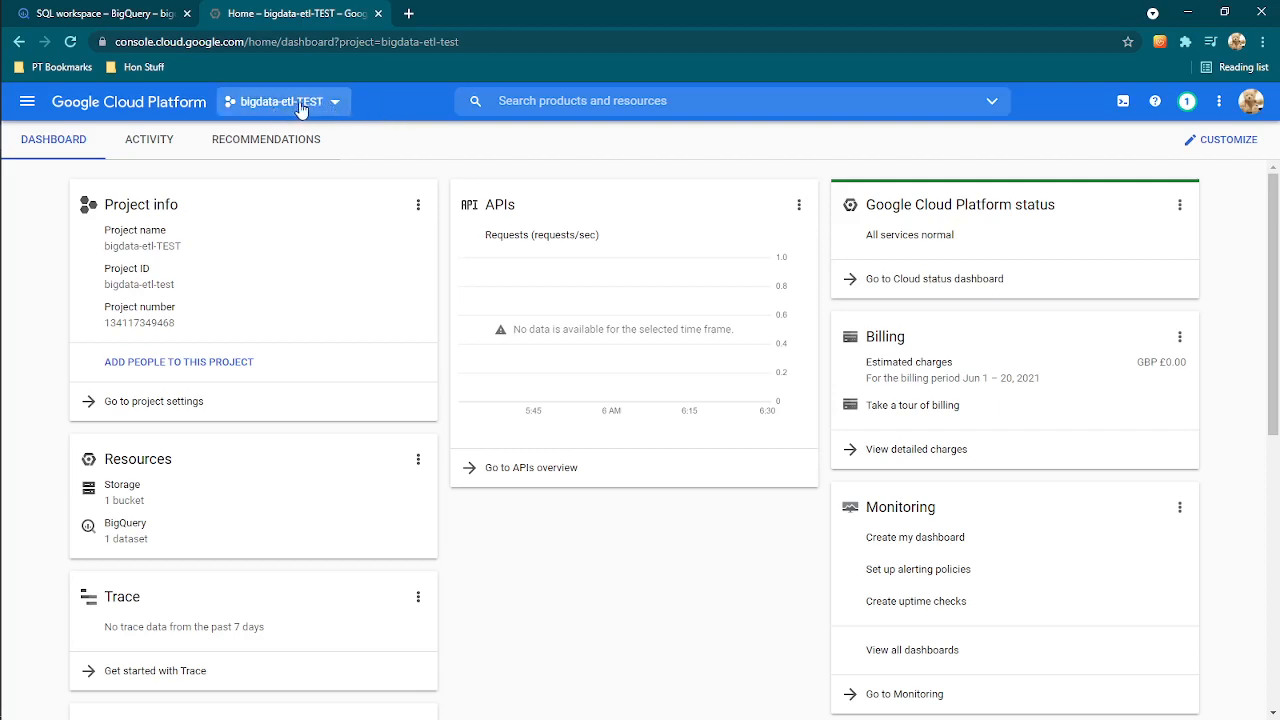
Step: Start a new cloud project and fill in its name with the suggested bigdata-etl-TEST
{"action": "left_click", "coordinate": [288, 104]}
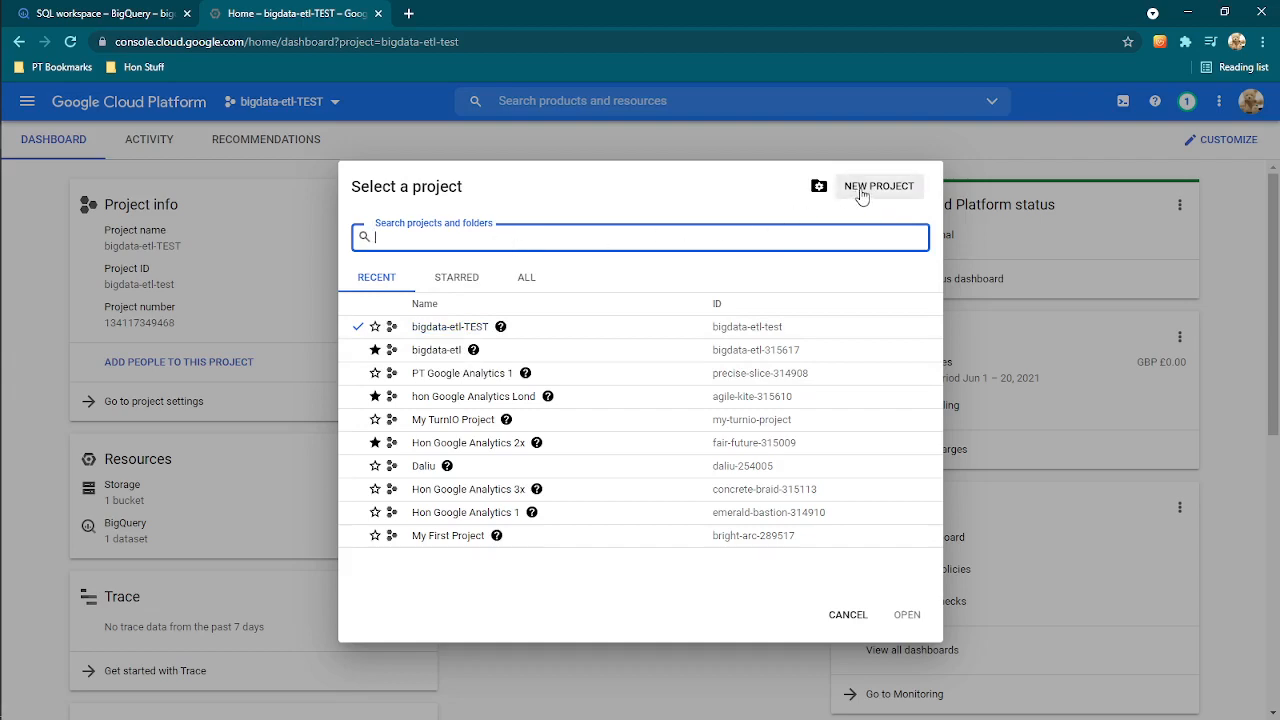
{"action": "left_click", "coordinate": [862, 190]}
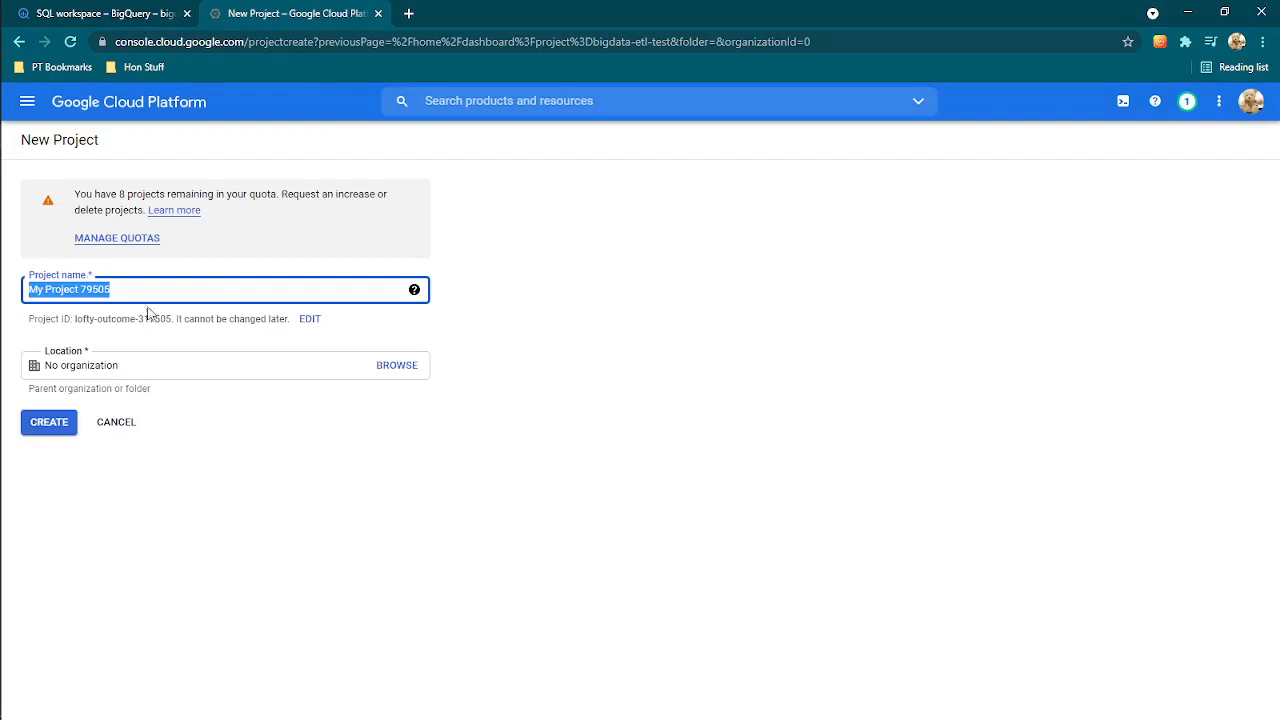
{"action": "left_click", "coordinate": [156, 290]}
{"action": "left_click_drag", "start_coordinate": [187, 290], "coordinate": [14, 262]}
{"action": "type", "text": "b"}
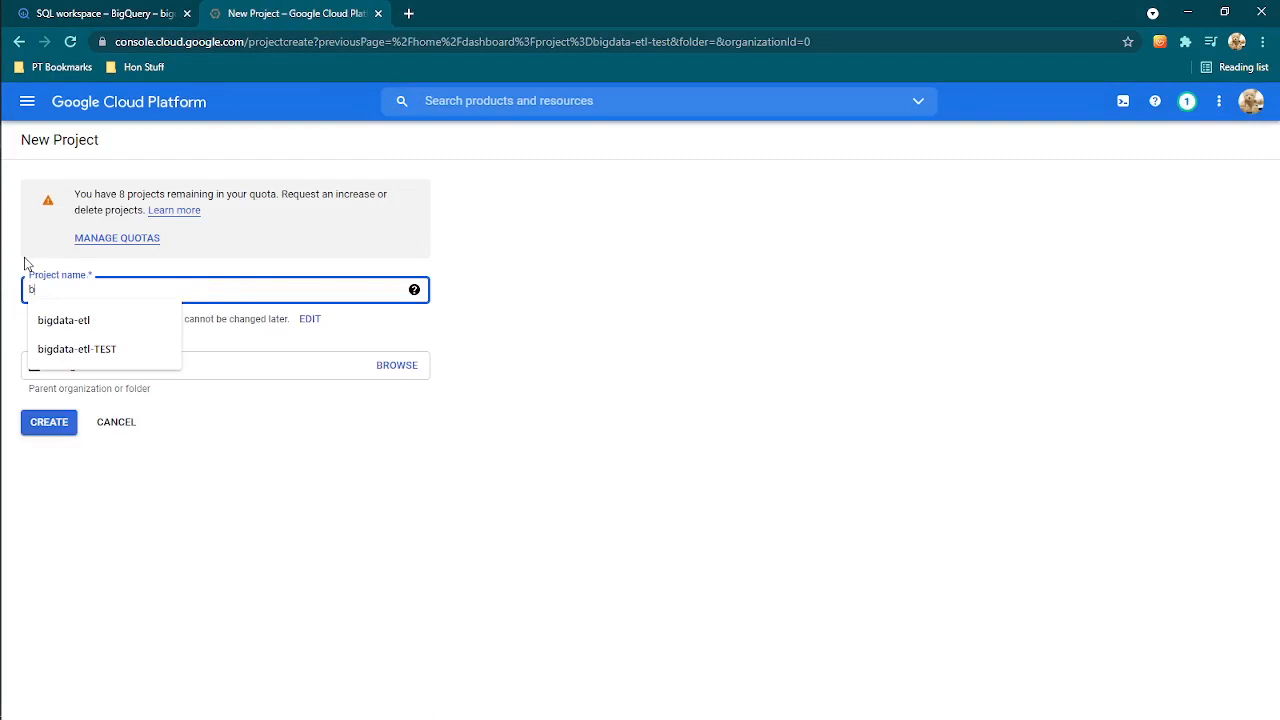
{"action": "key", "text": "Down"}
{"action": "key", "text": "Down"}
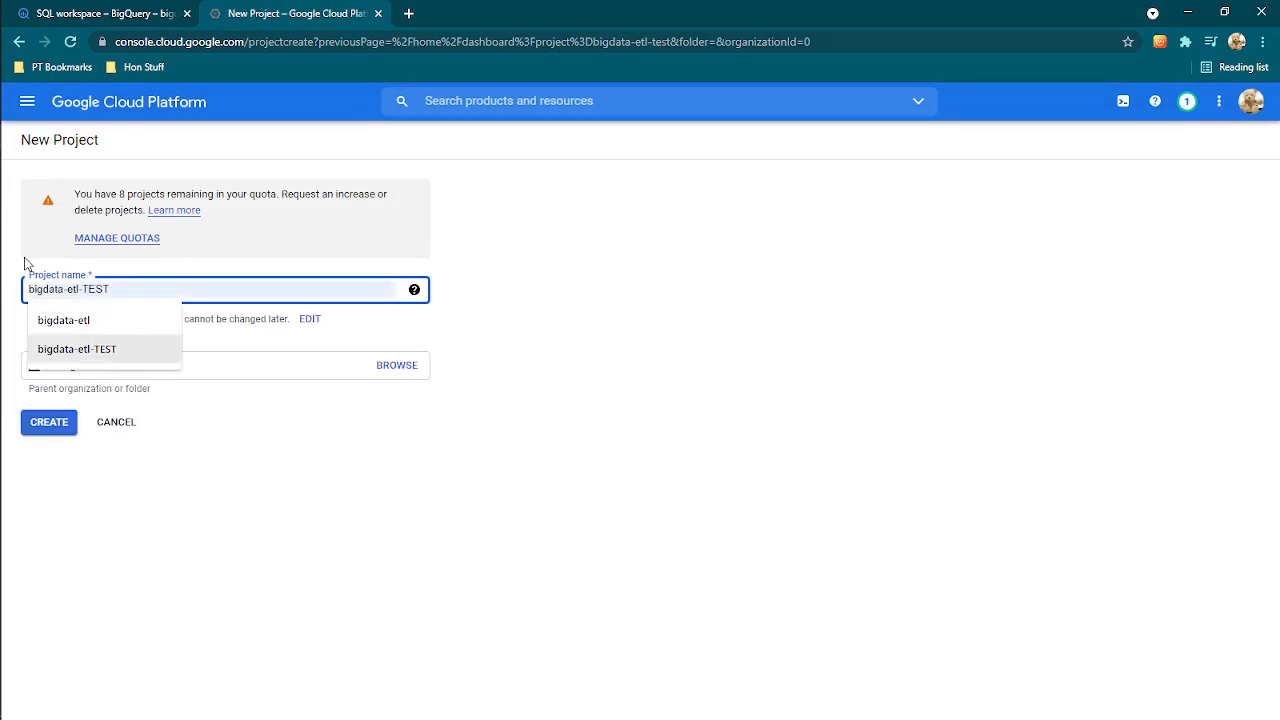
{"action": "key", "text": "Return"}
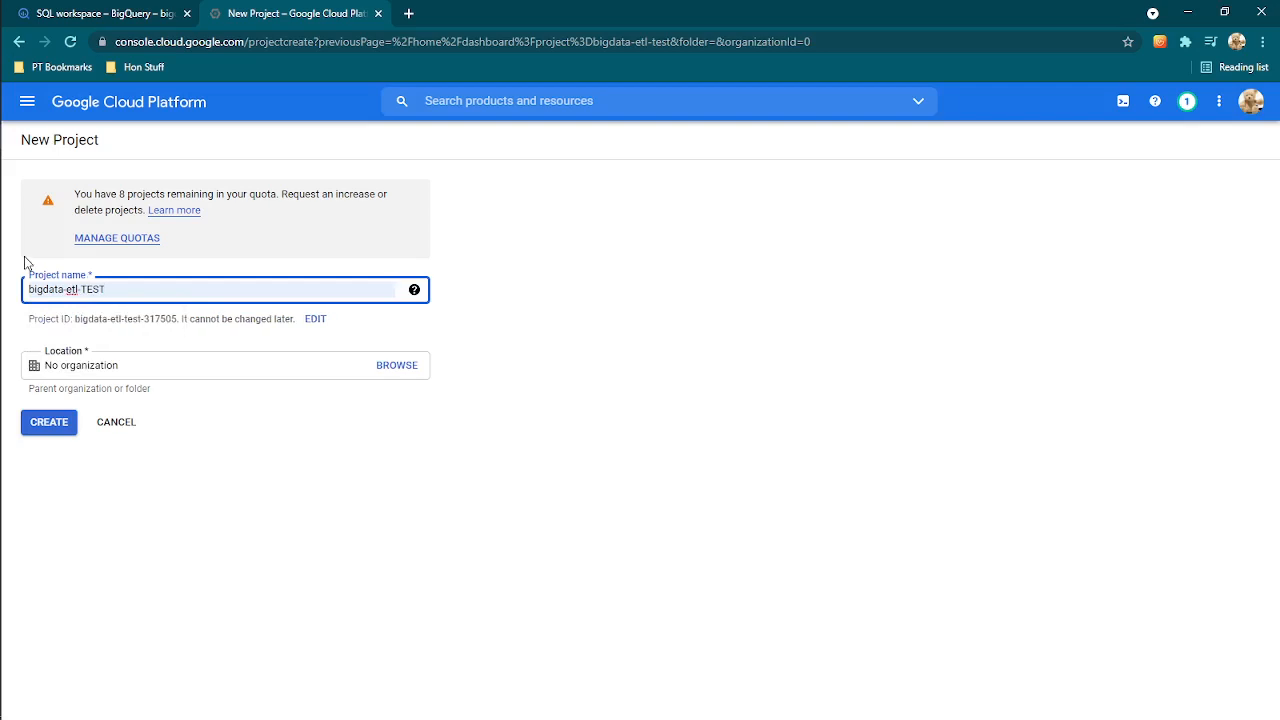
Step: Change the project name to data-etl-project-test2 and create the project
{"action": "key", "text": "BackSpace"}
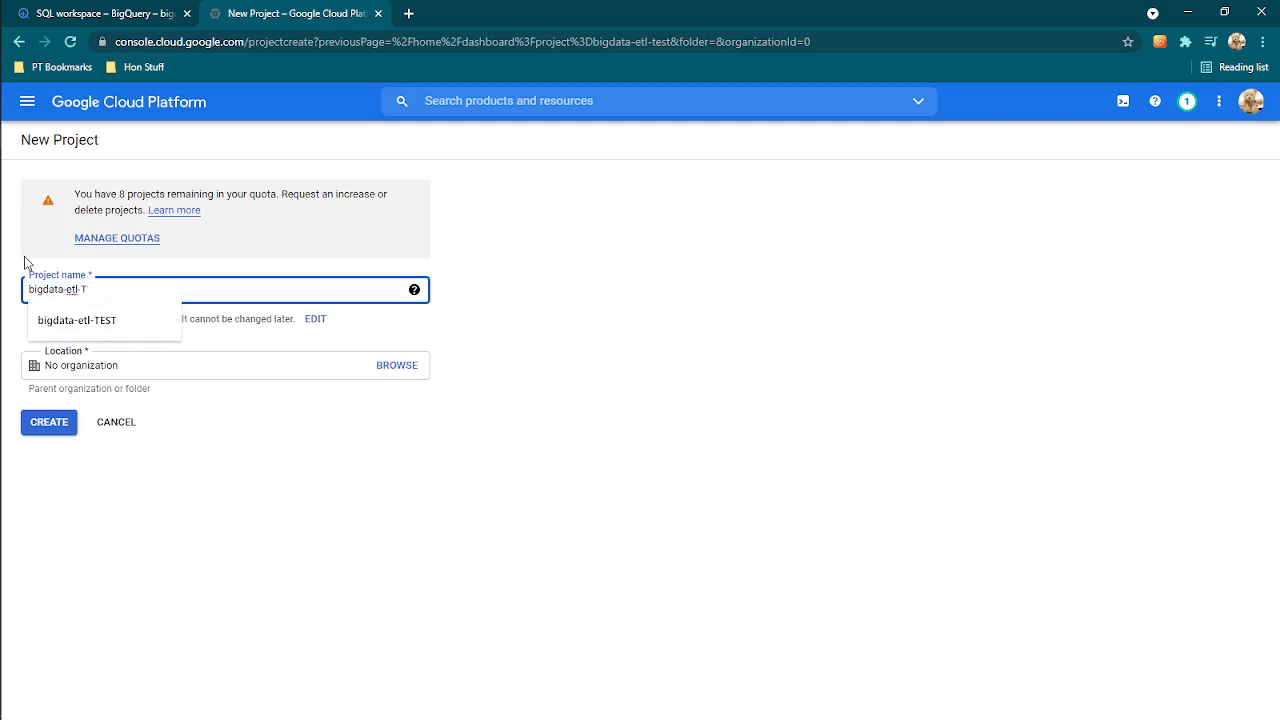
{"action": "key", "text": "BackSpace"}
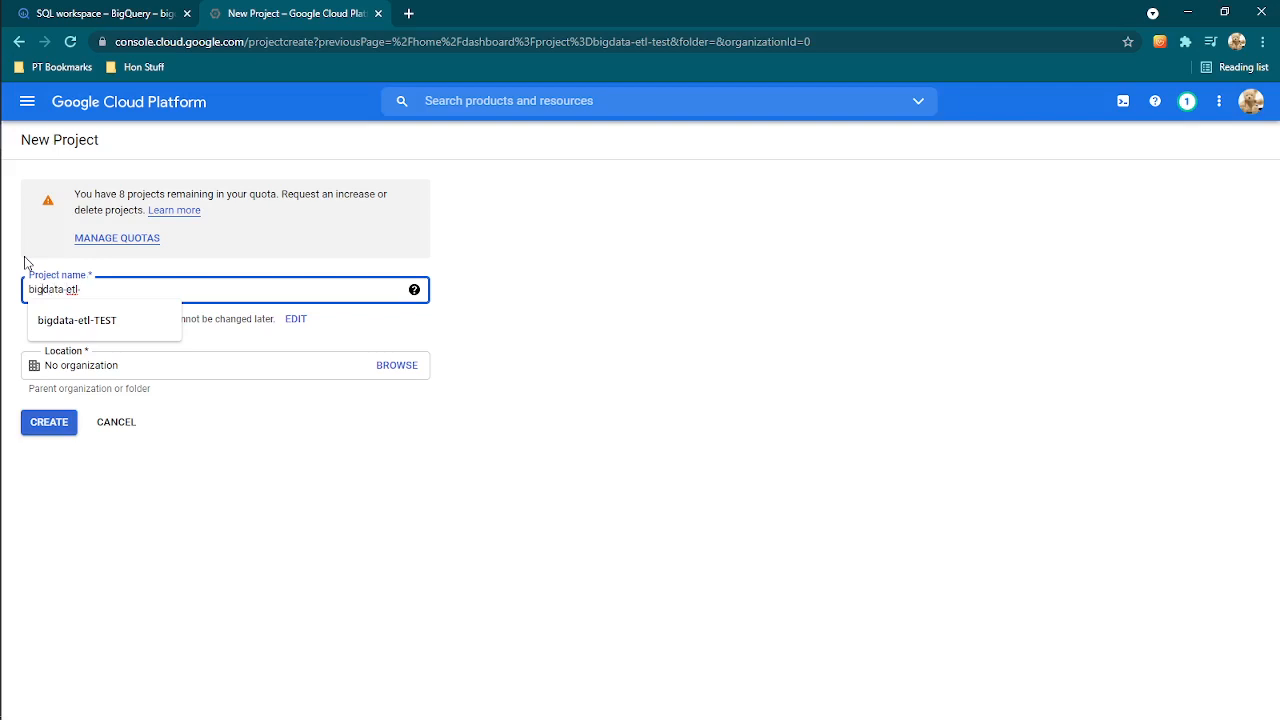
{"action": "key", "text": "BackSpace"}
{"action": "key", "text": "BackSpace"}
{"action": "key", "text": "BackSpace"}
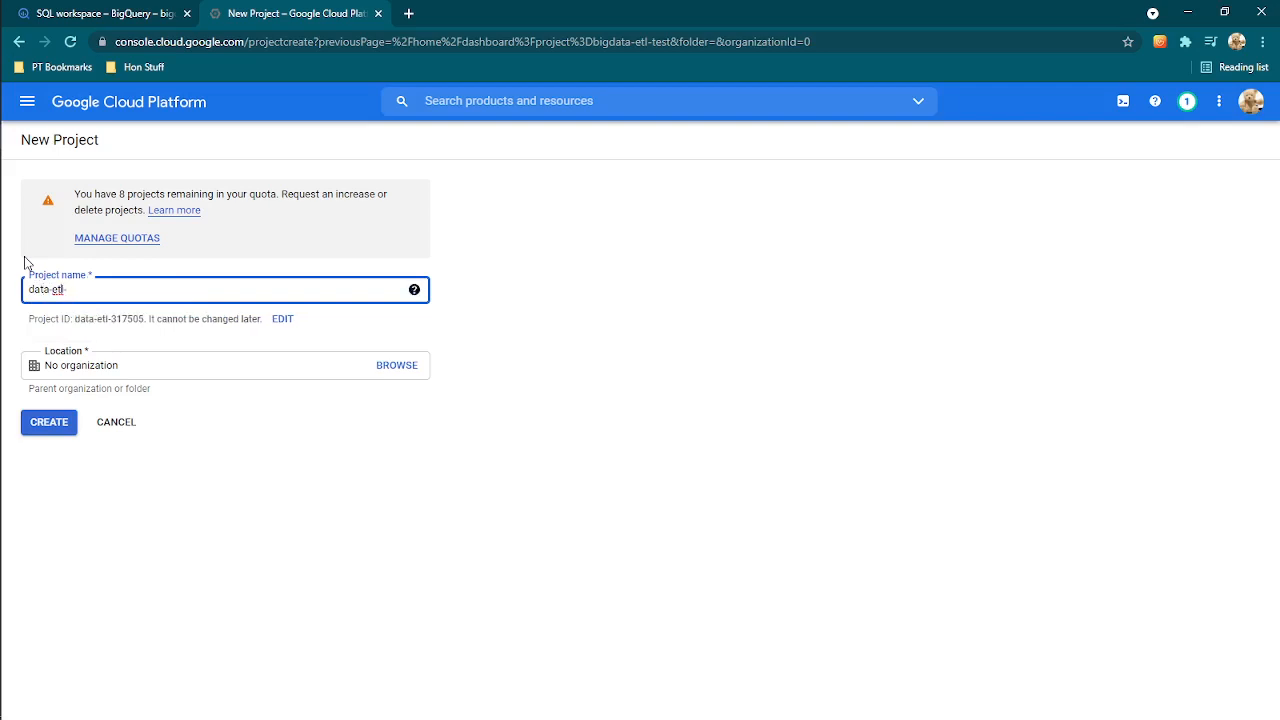
{"action": "type", "text": "project-t"}
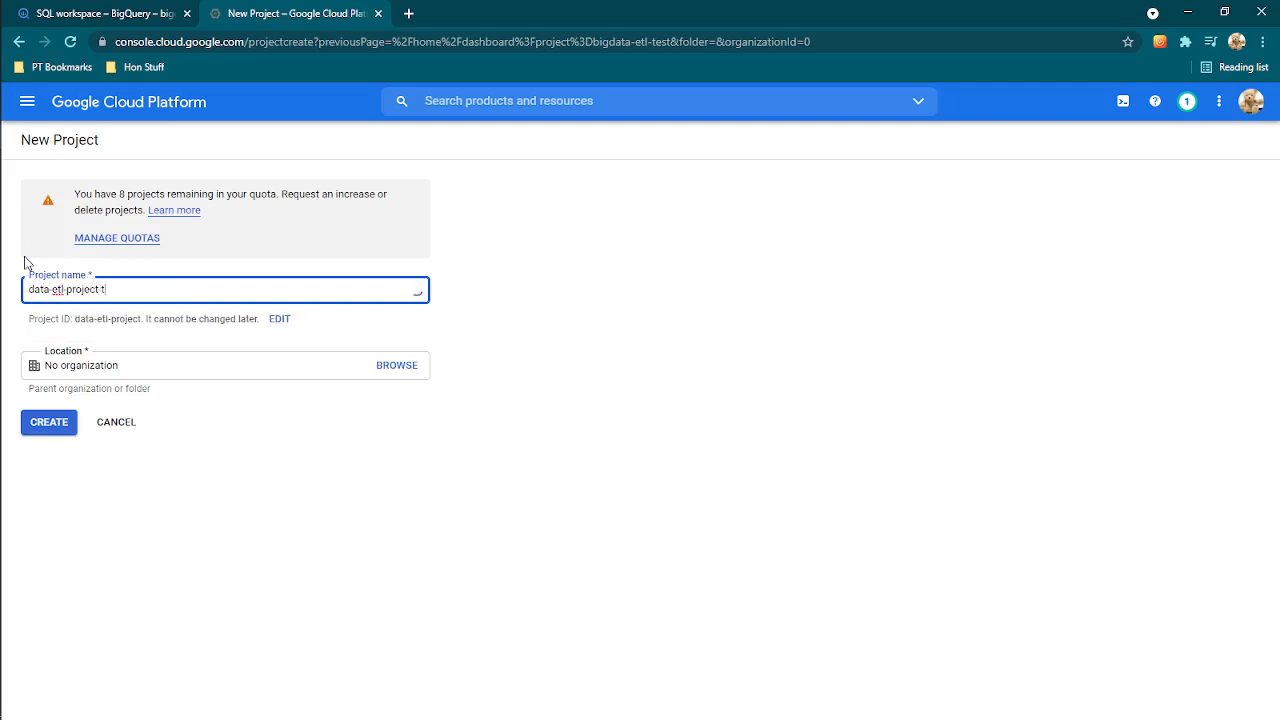
{"action": "type", "text": "est2"}
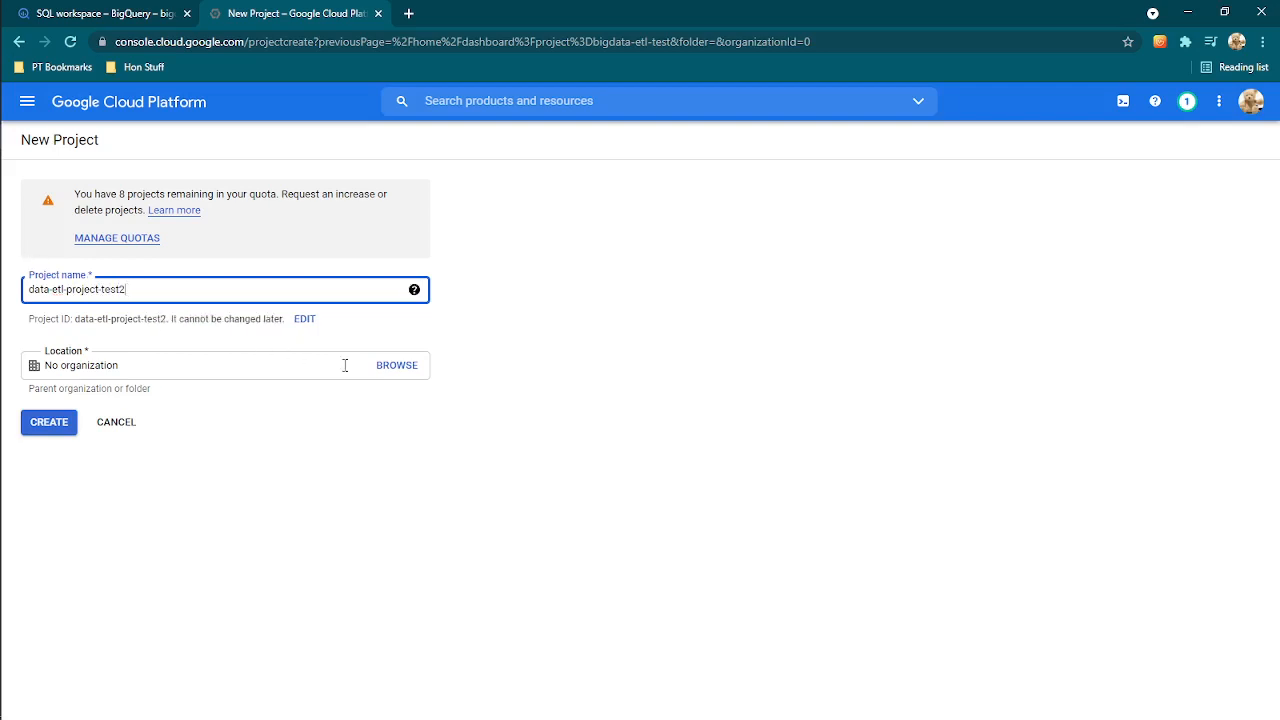
{"action": "left_click", "coordinate": [49, 422]}
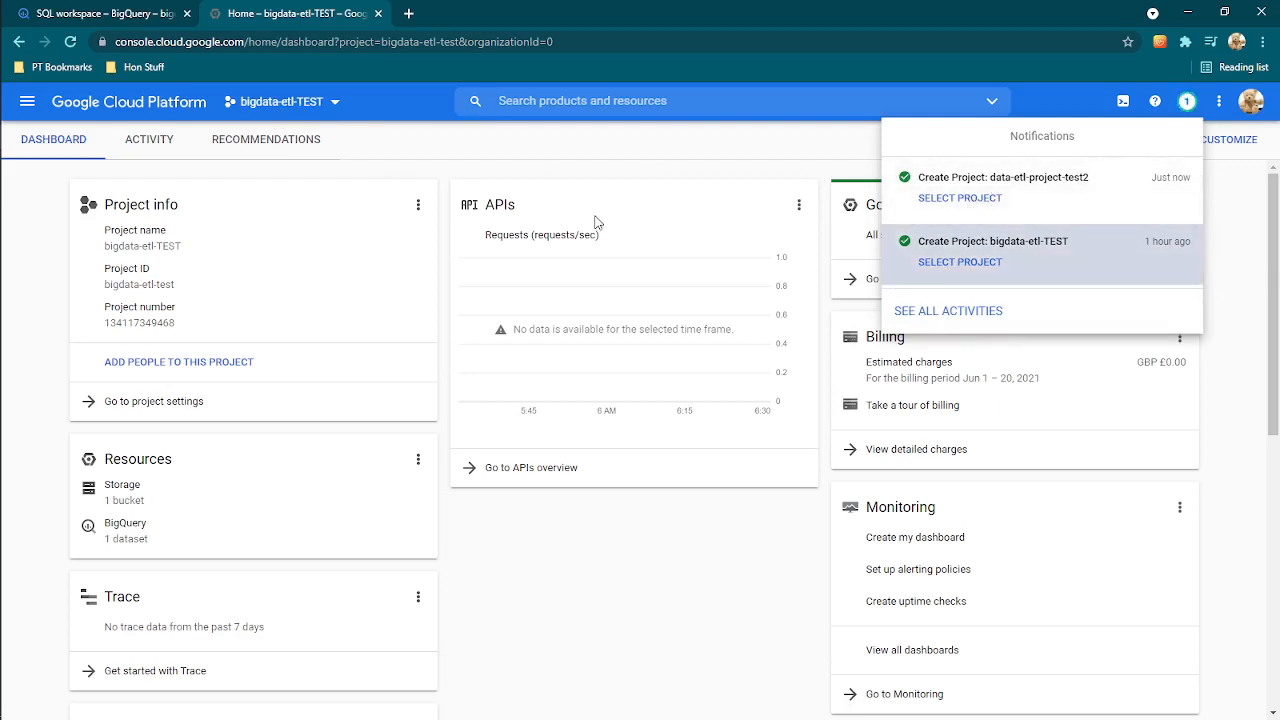
Step: Switch to the data-etl-project-test2 project and open its Cloud Storage browser
{"action": "left_click", "coordinate": [955, 205]}
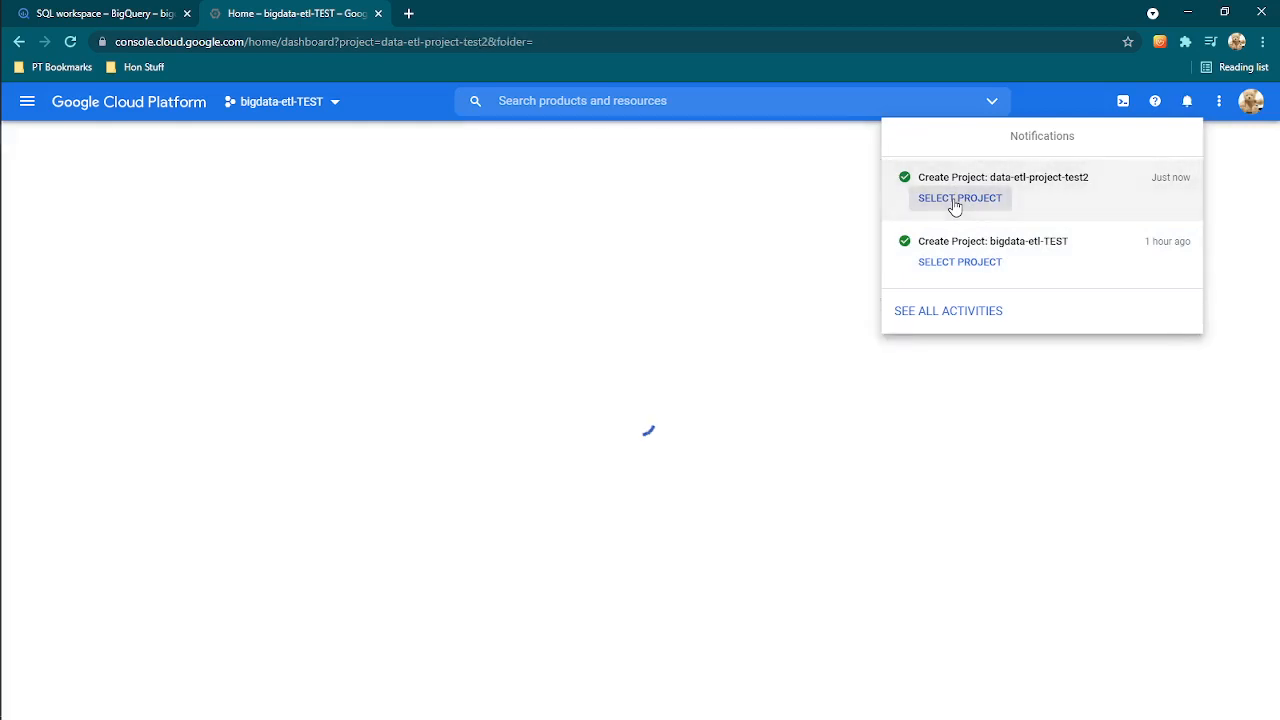
{"action": "left_click", "coordinate": [818, 147]}
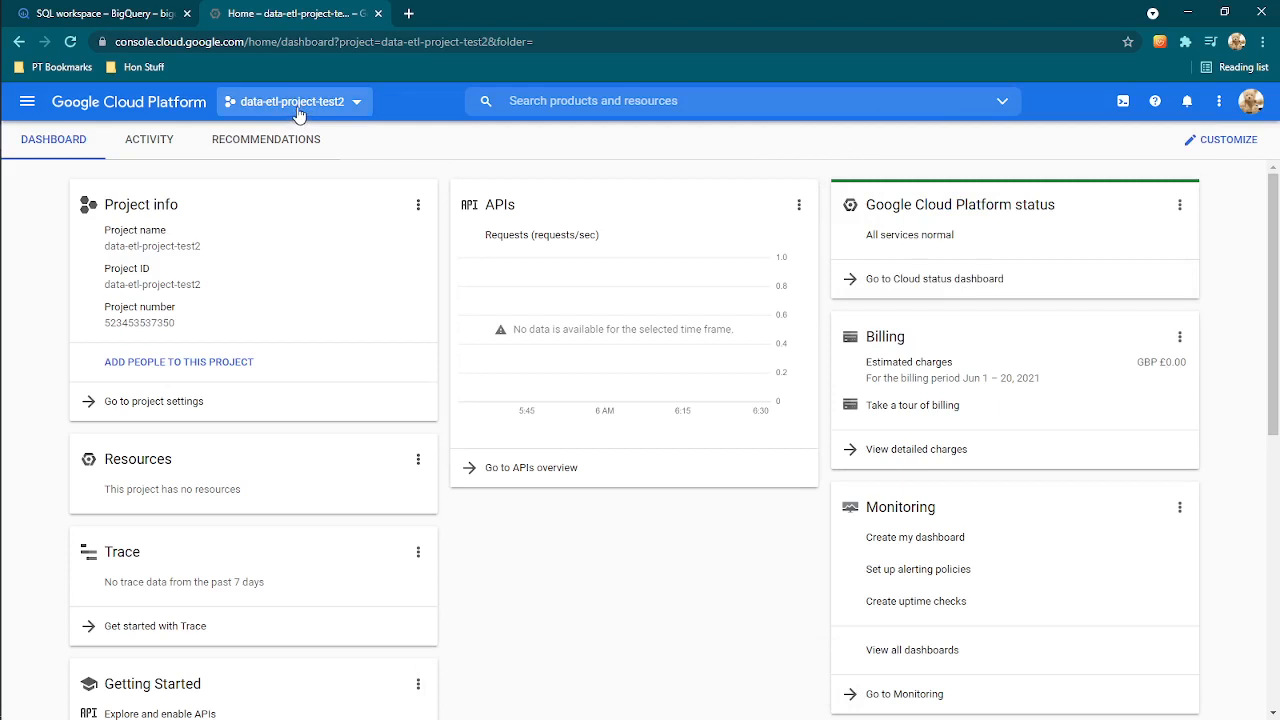
{"action": "left_click", "coordinate": [27, 104]}
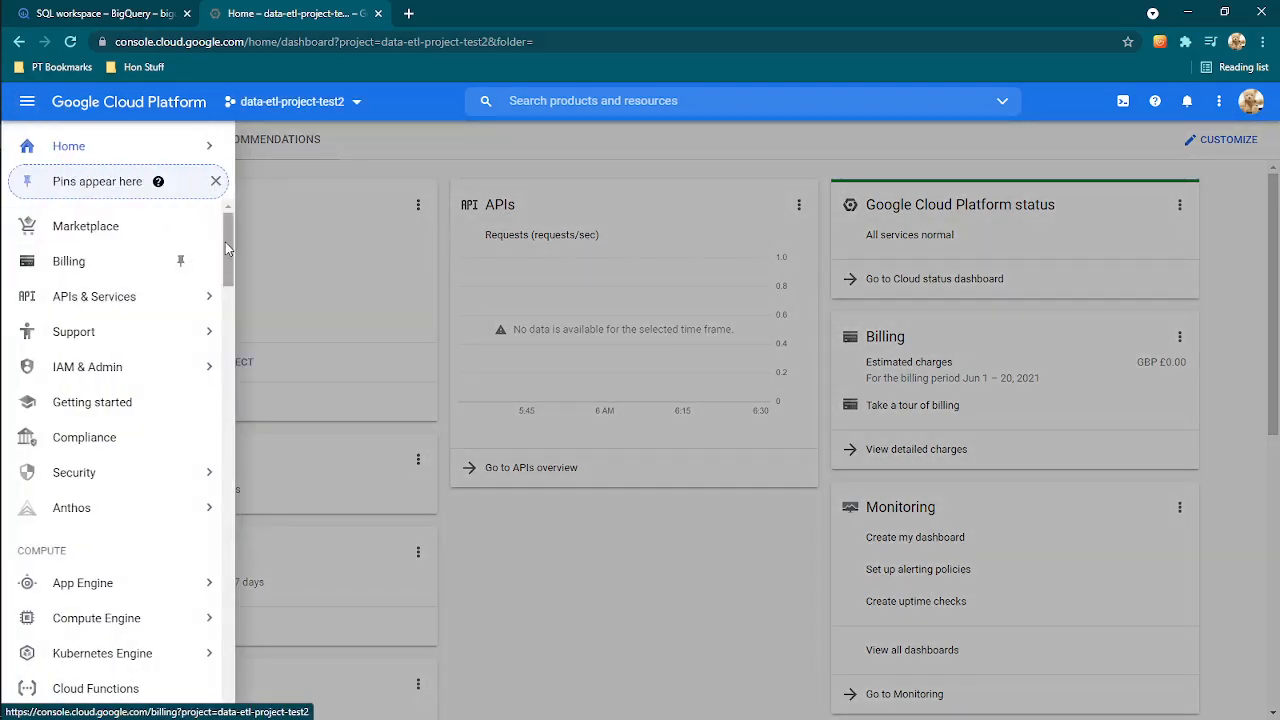
{"action": "left_click_drag", "start_coordinate": [230, 243], "coordinate": [225, 320]}
{"action": "mouse_move", "coordinate": [175, 352]}
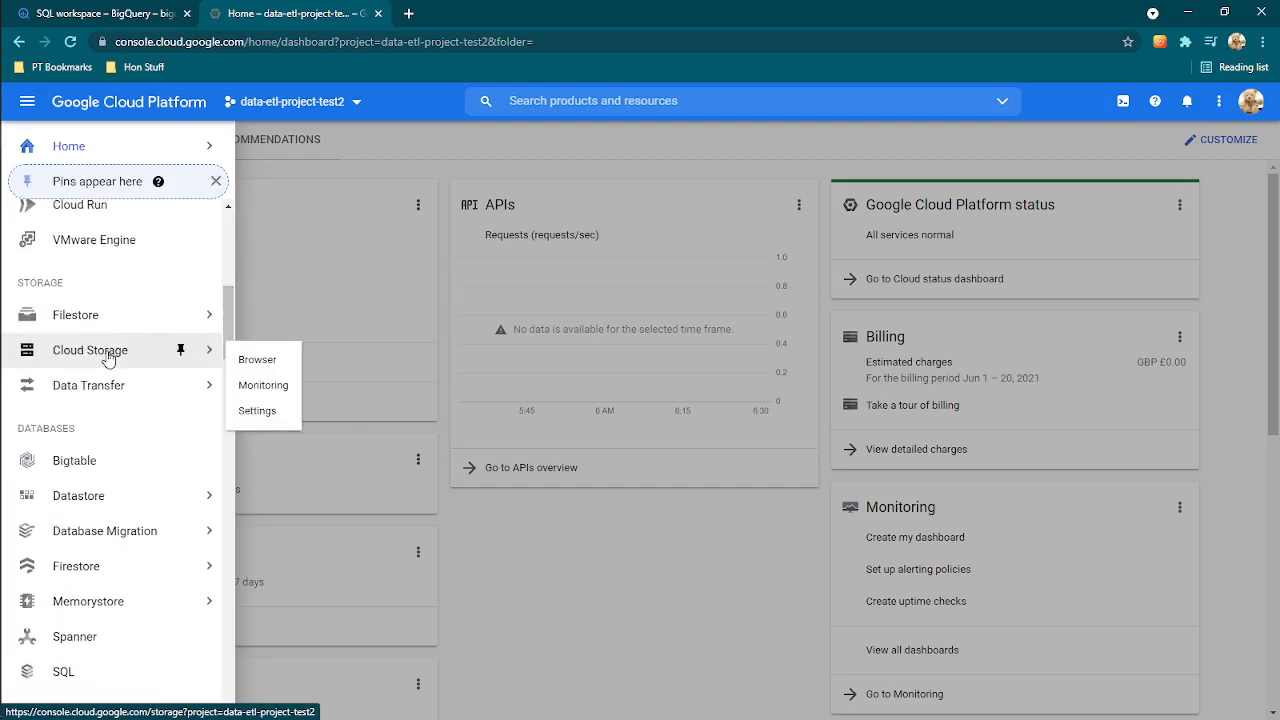
{"action": "left_click", "coordinate": [257, 359]}
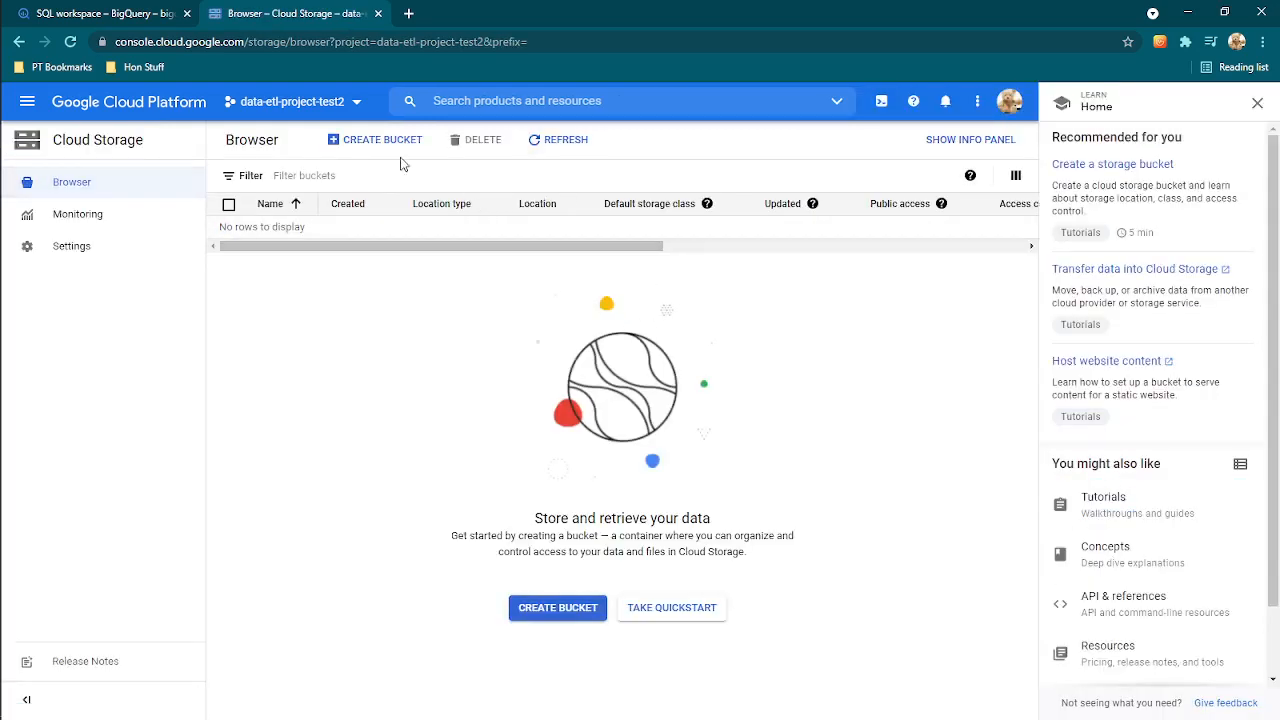
Step: Start a new storage bucket, name it hon-etl-test-bucket2 and continue to the data location settings
{"action": "left_click", "coordinate": [559, 612]}
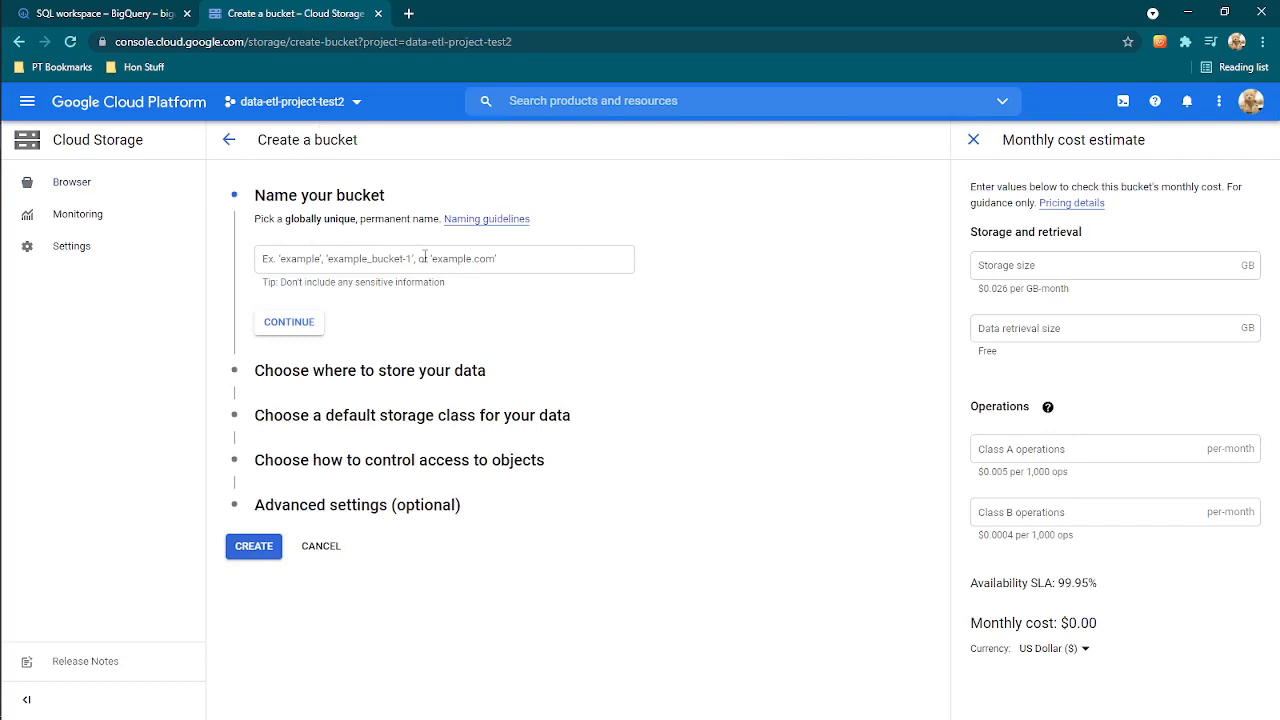
{"action": "left_click", "coordinate": [424, 257]}
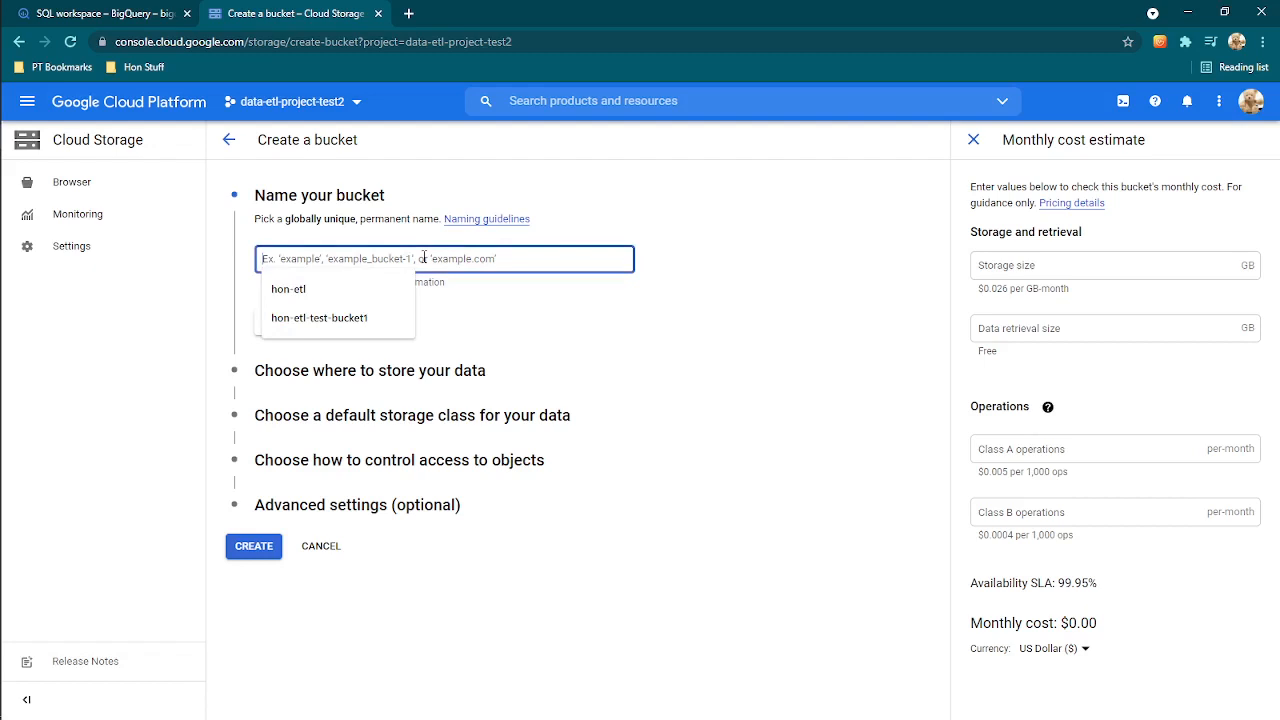
{"action": "left_click", "coordinate": [368, 319]}
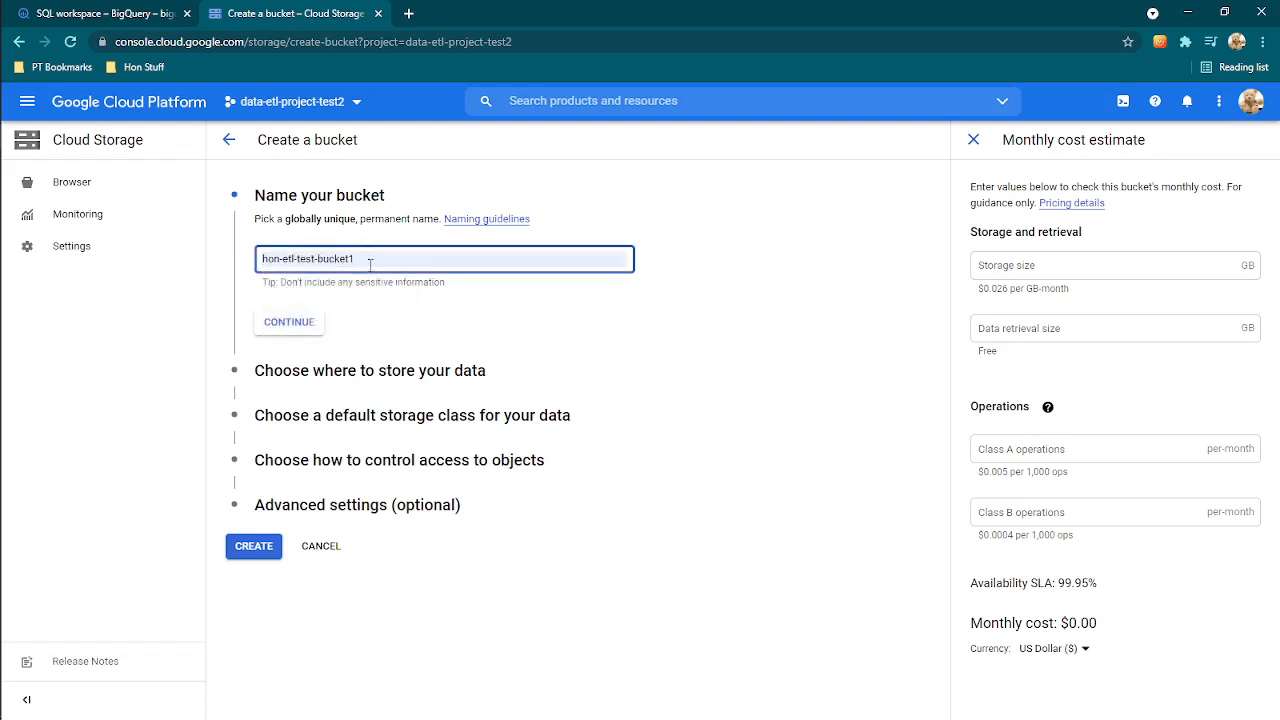
{"action": "key", "text": "BackSpace"}
{"action": "type", "text": "2"}
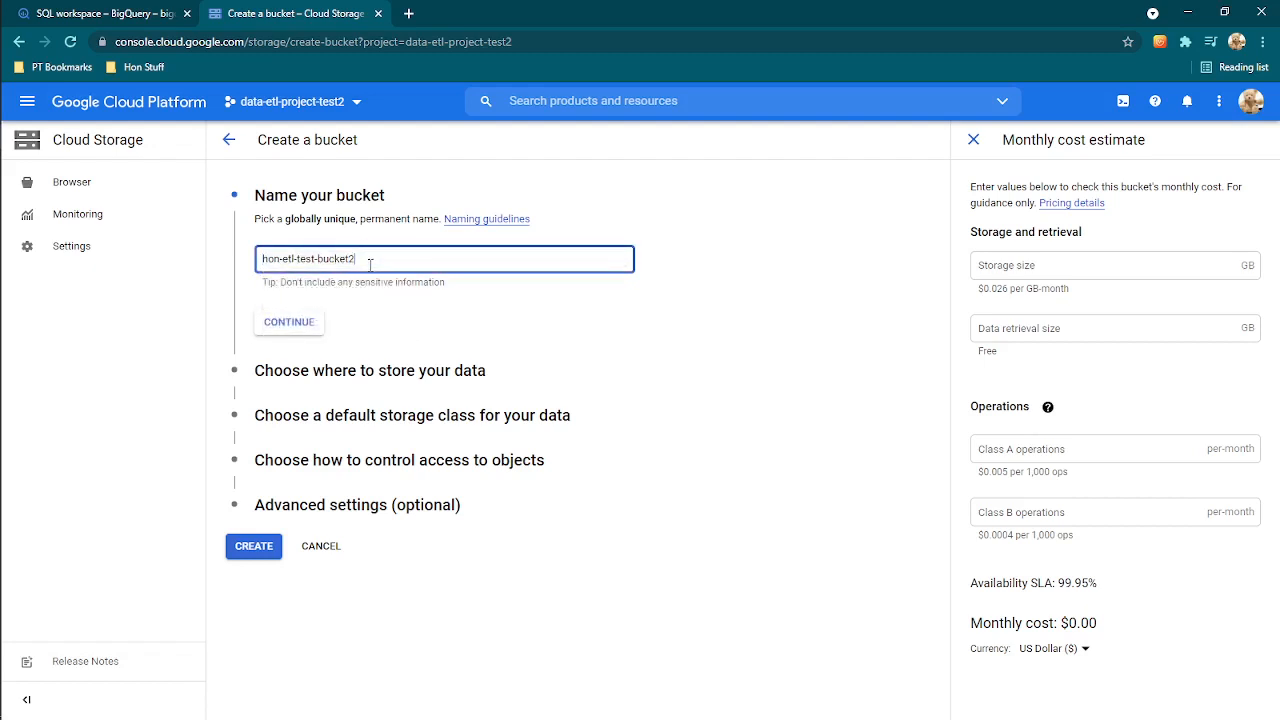
{"action": "left_click", "coordinate": [727, 267]}
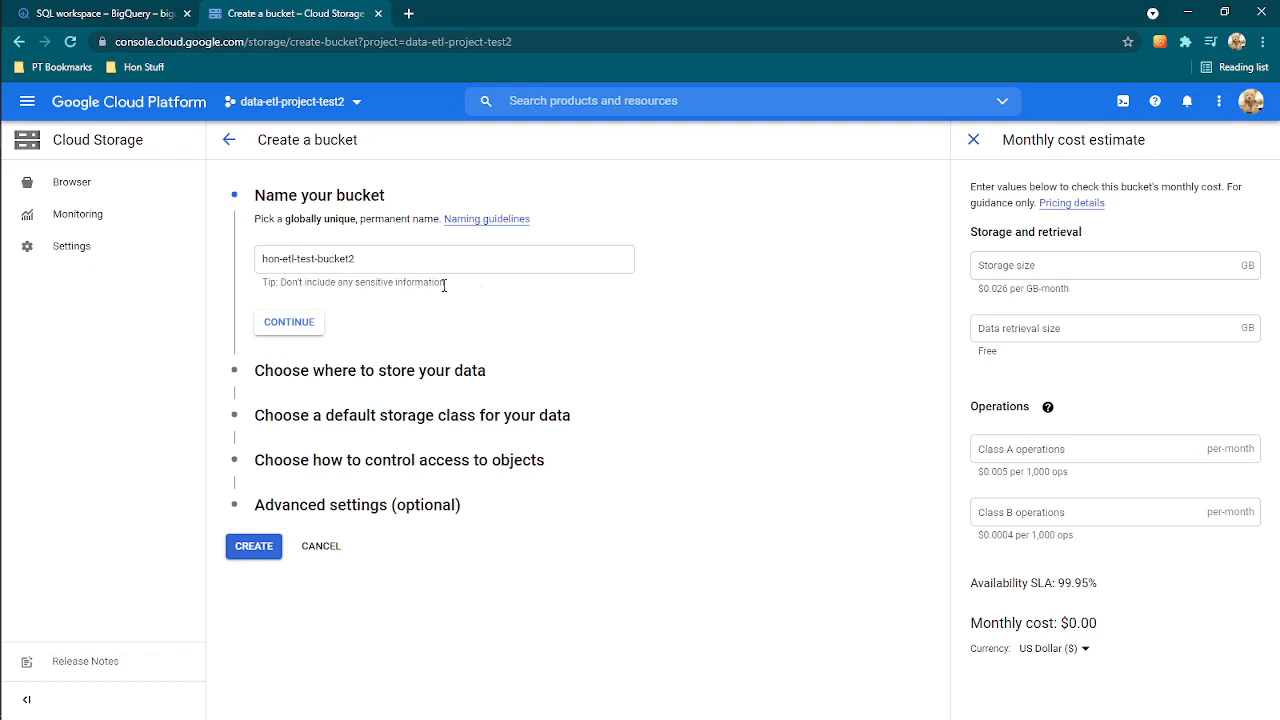
{"action": "left_click", "coordinate": [364, 259]}
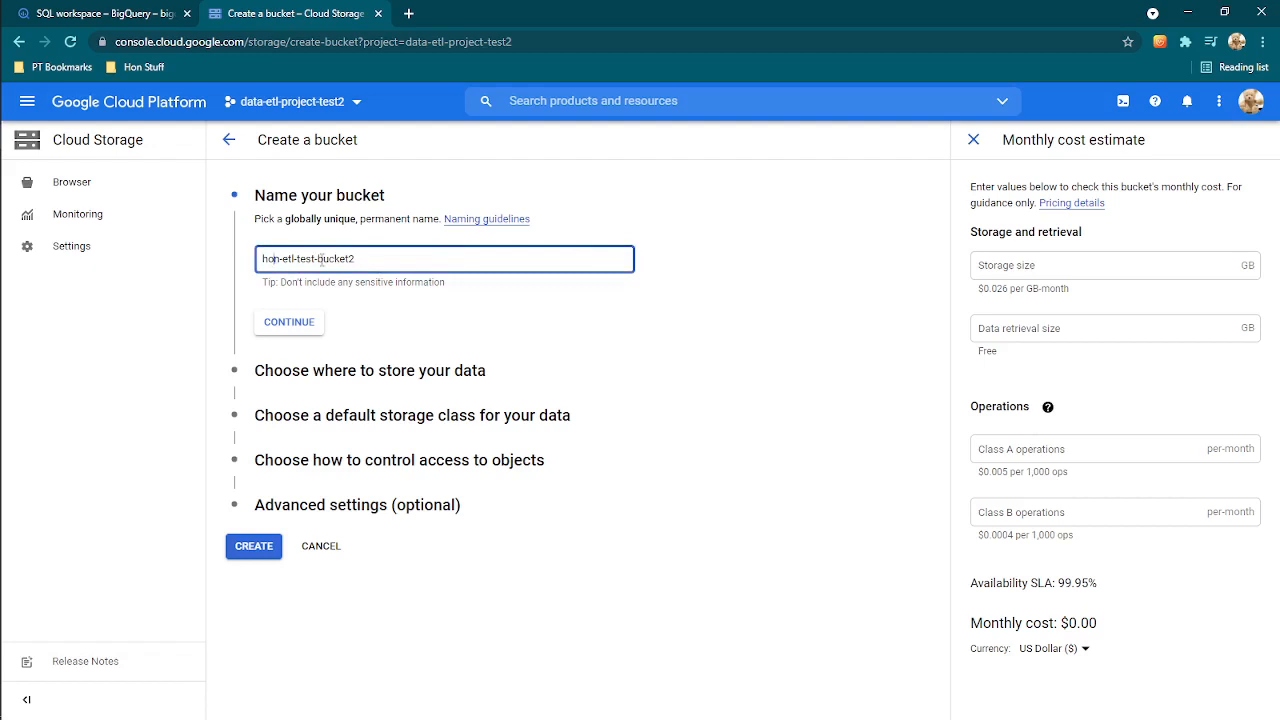
{"action": "left_click", "coordinate": [287, 324]}
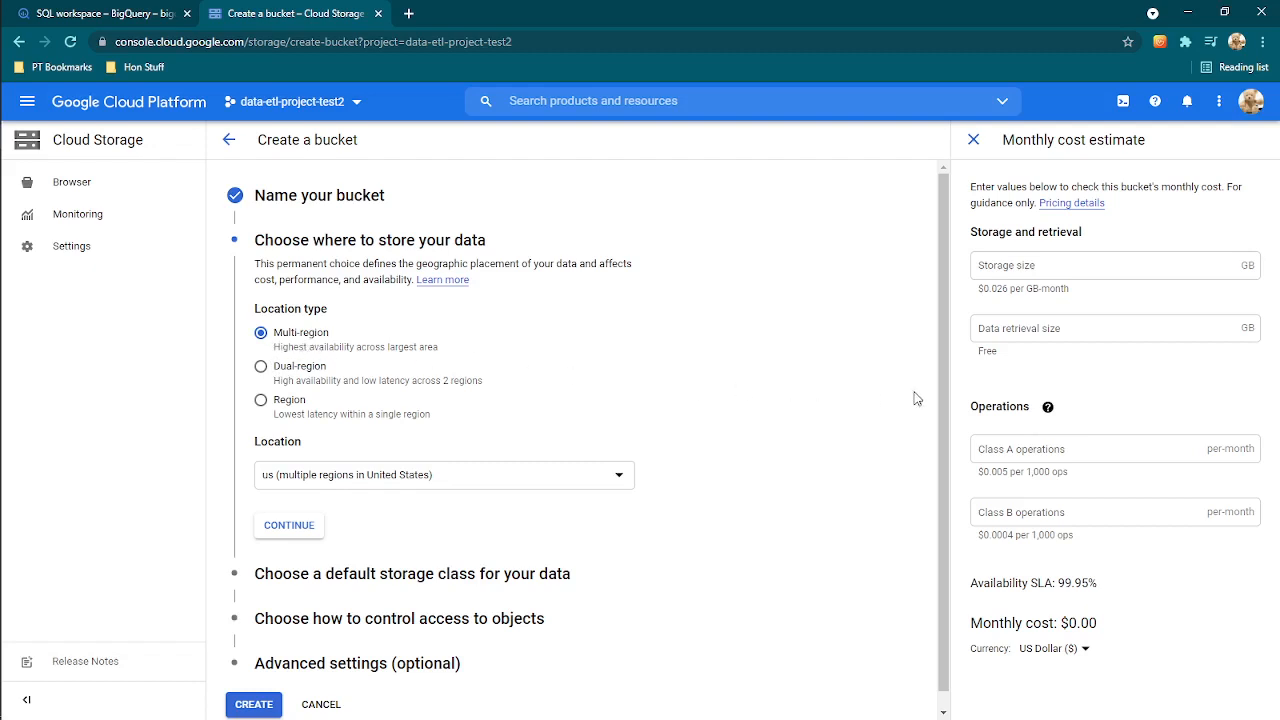
Step: Set the bucket's multi-region location to eu (multiple regions in European Union) and accept the Standard storage class
{"action": "scroll", "coordinate": [946, 337], "scroll_direction": "down", "scroll_amount": 1}
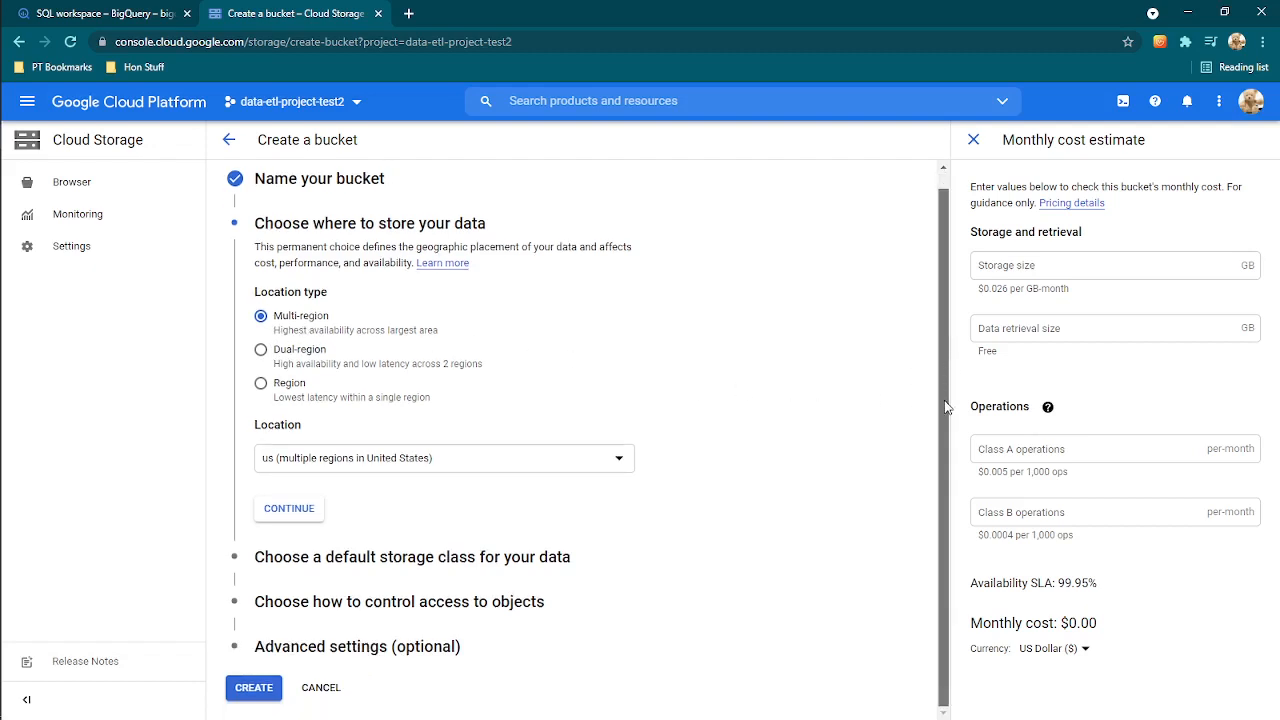
{"action": "left_click", "coordinate": [608, 468]}
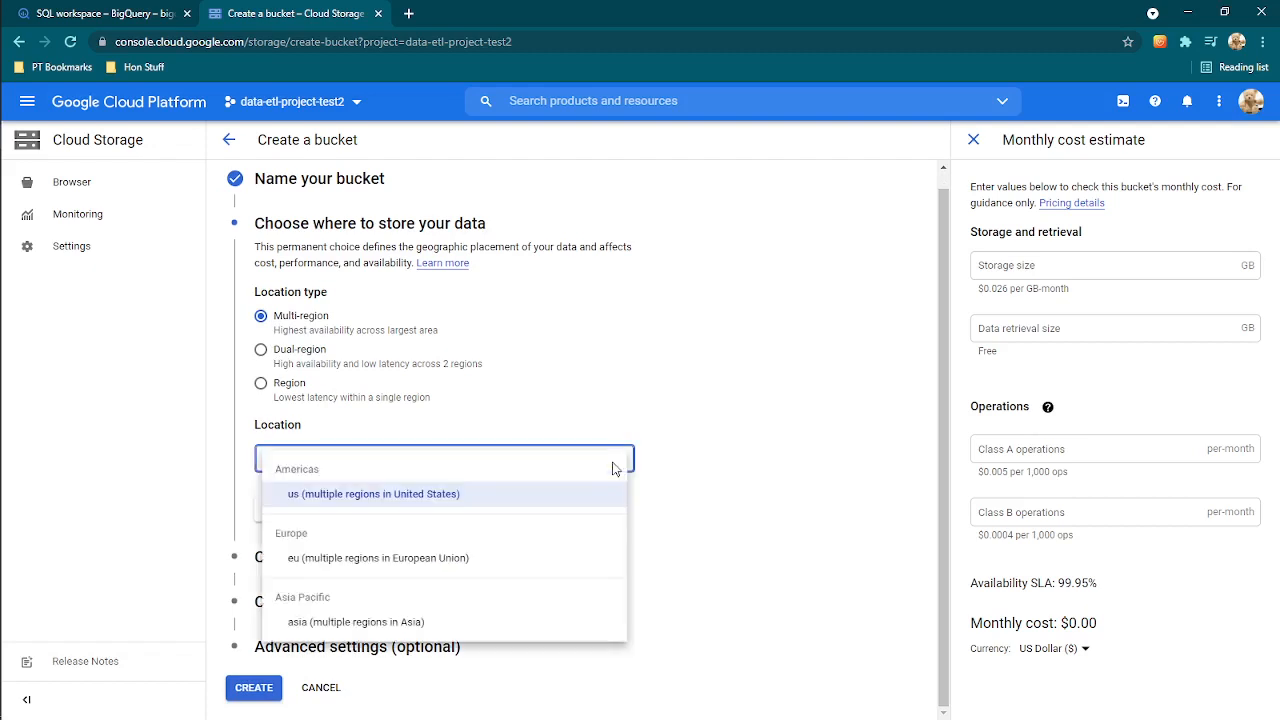
{"action": "left_click", "coordinate": [342, 566]}
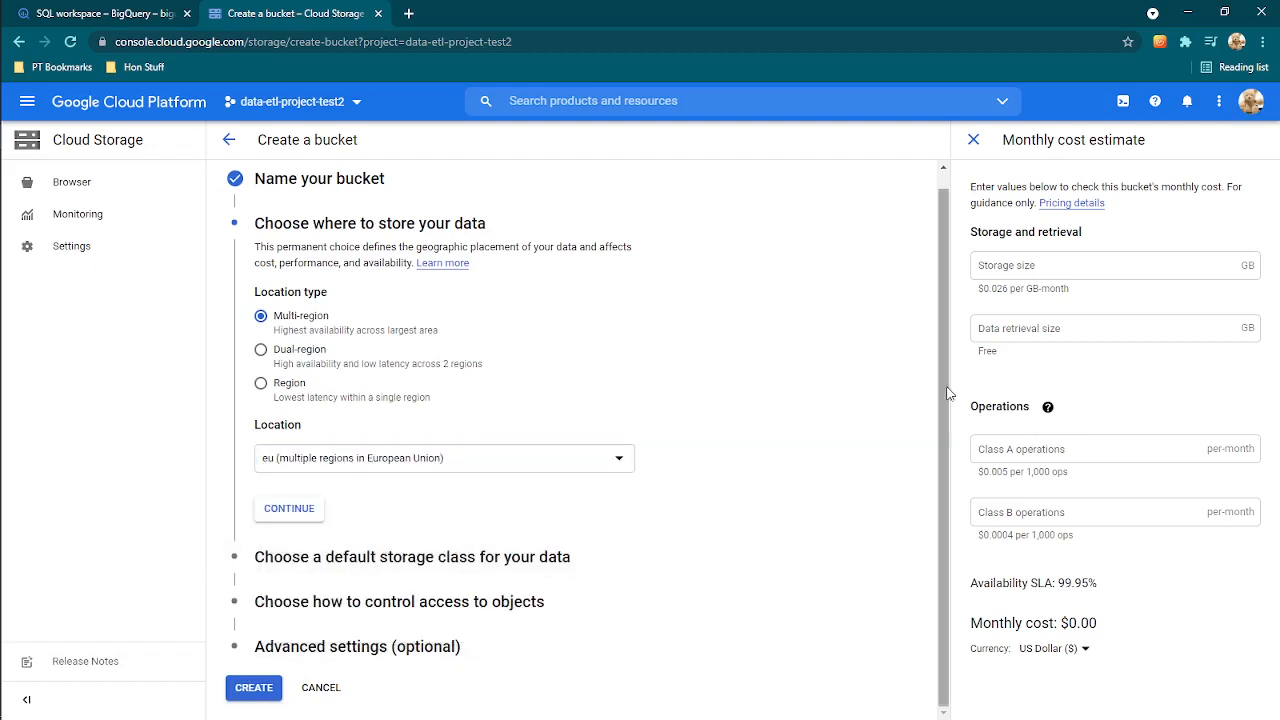
{"action": "left_click", "coordinate": [288, 518]}
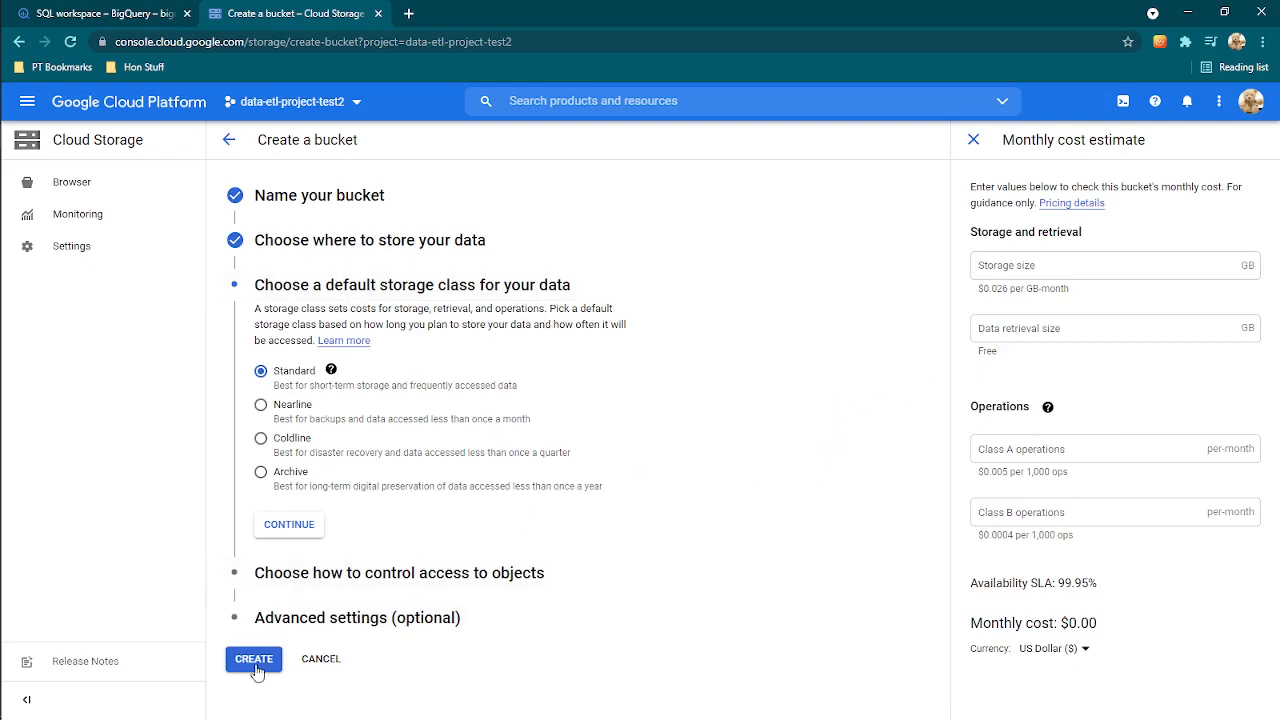
{"action": "left_click", "coordinate": [288, 529]}
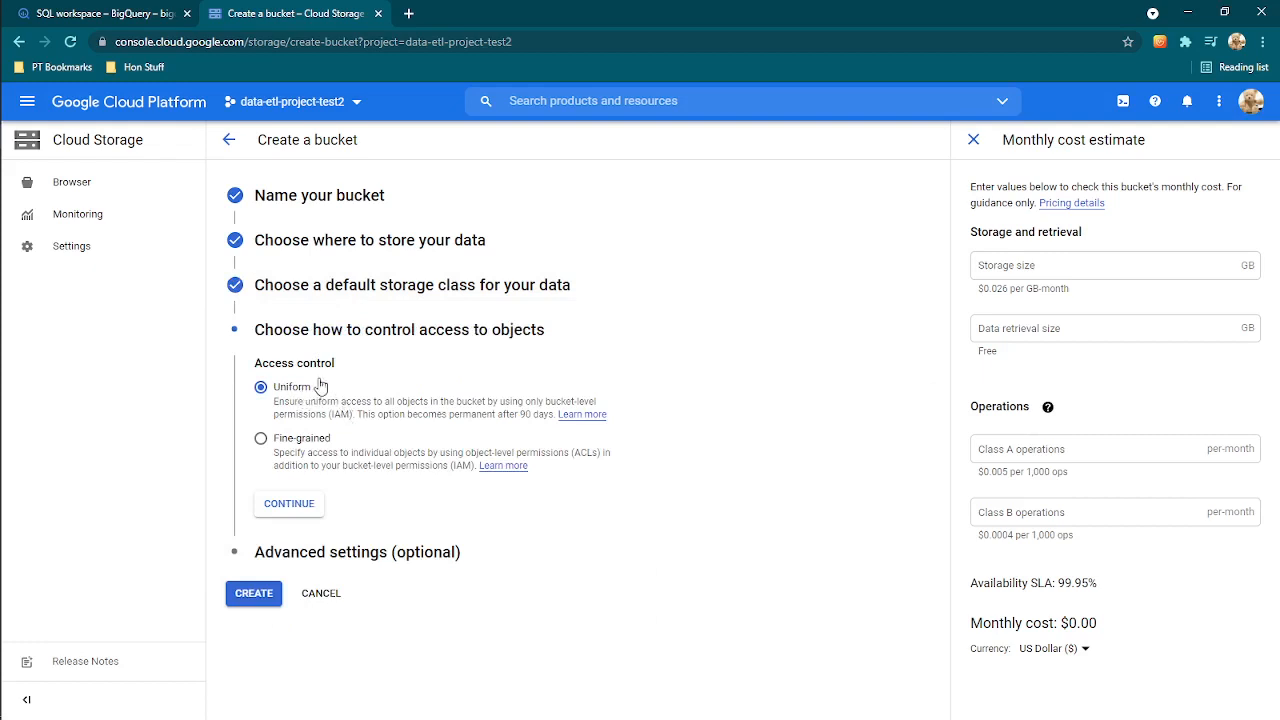
Step: Accept Uniform access control and the Google-managed encryption key for hon-etl-test-bucket2, and create the bucket
{"action": "left_click", "coordinate": [290, 512]}
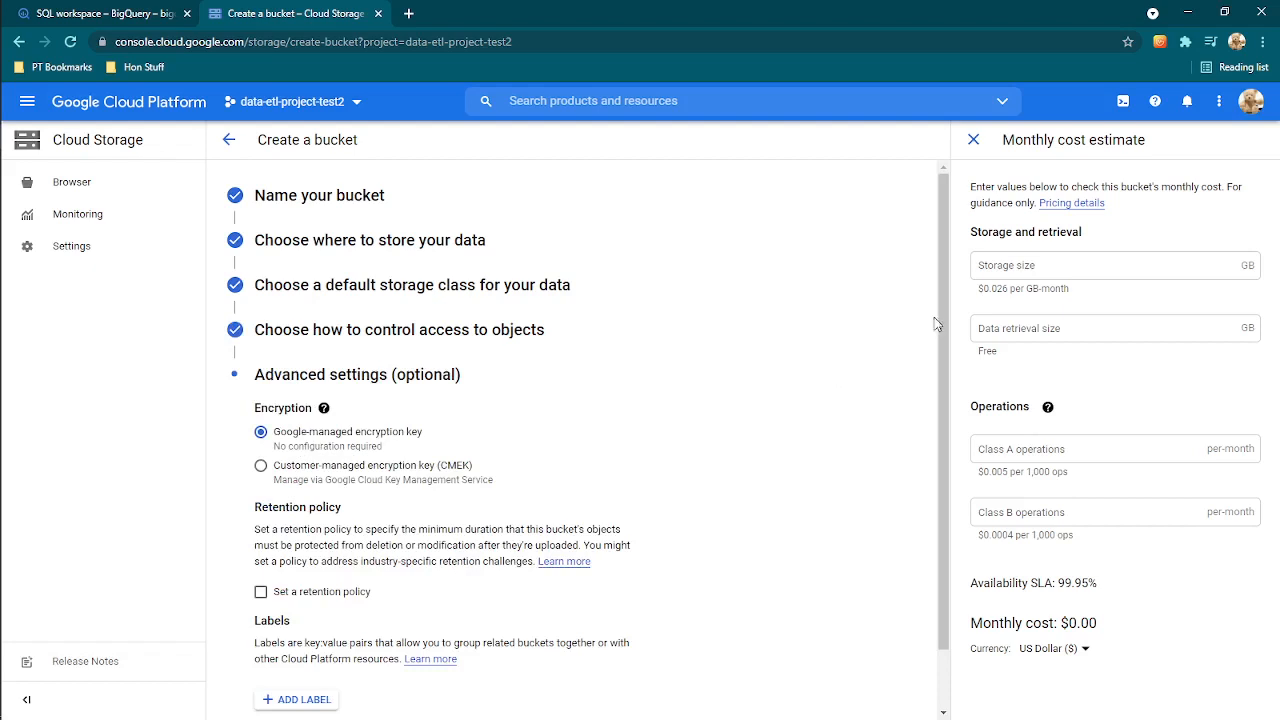
{"action": "scroll", "coordinate": [934, 317], "scroll_direction": "down", "scroll_amount": 2}
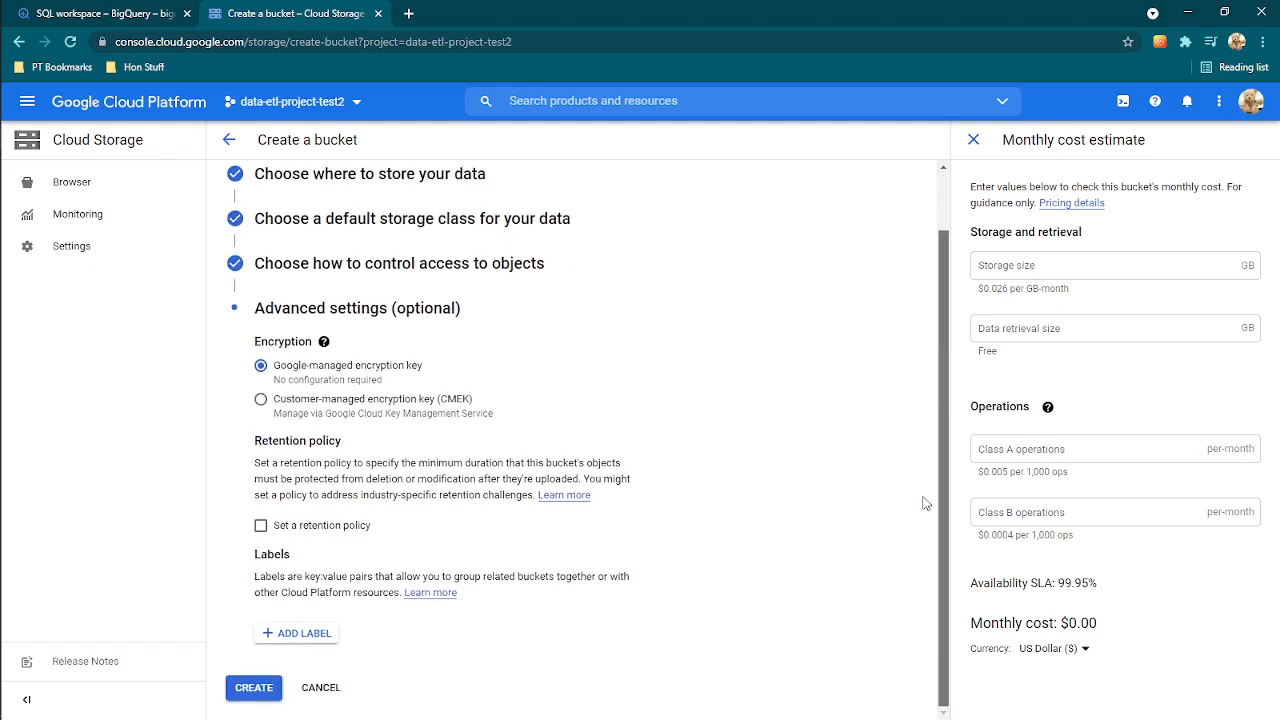
{"action": "left_click", "coordinate": [250, 689]}
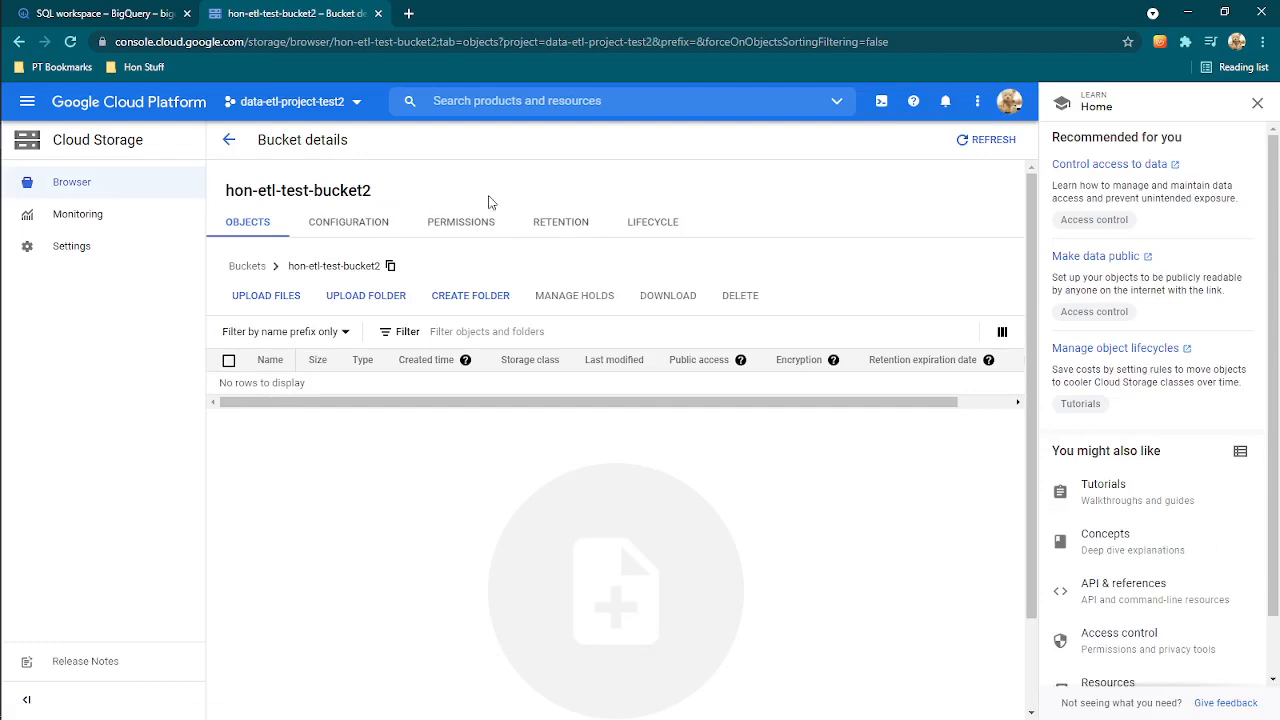
Step: Shrink the browser window, move it aside and bring the CSV_DATA File Explorer window to the front
{"action": "double_click", "coordinate": [538, 20]}
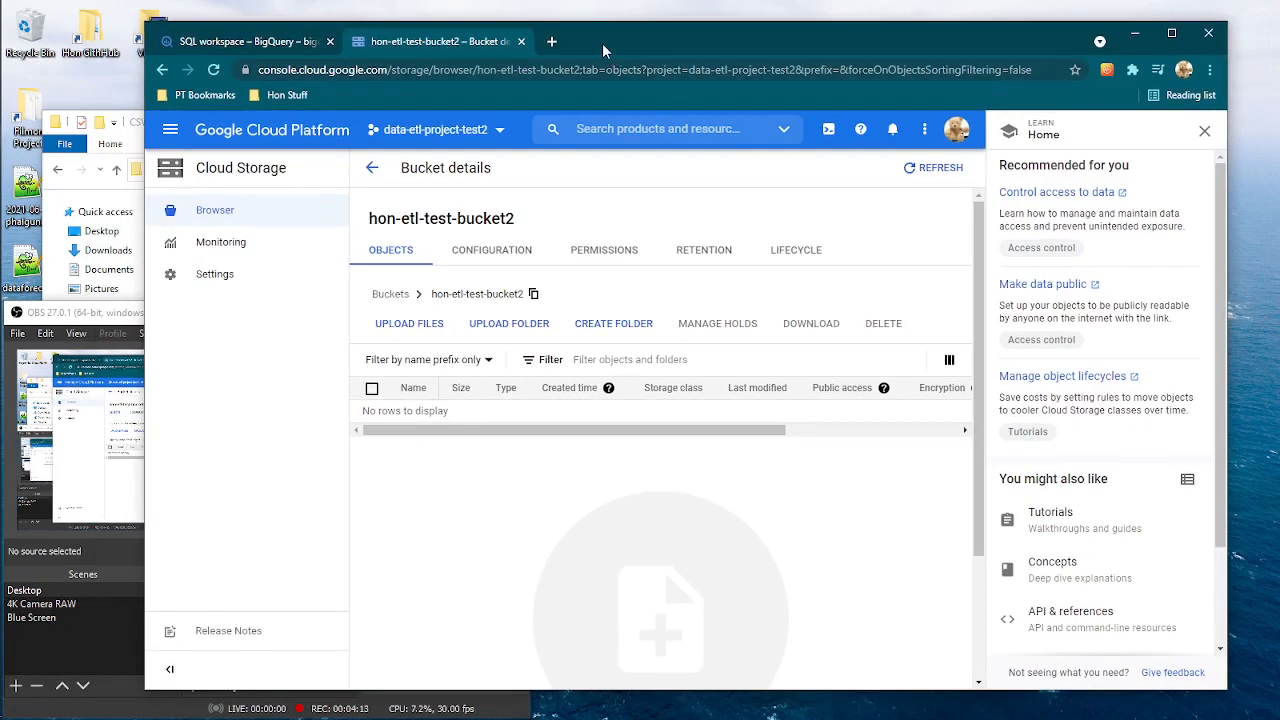
{"action": "left_click_drag", "start_coordinate": [602, 43], "coordinate": [731, 38]}
{"action": "left_click", "coordinate": [213, 120]}
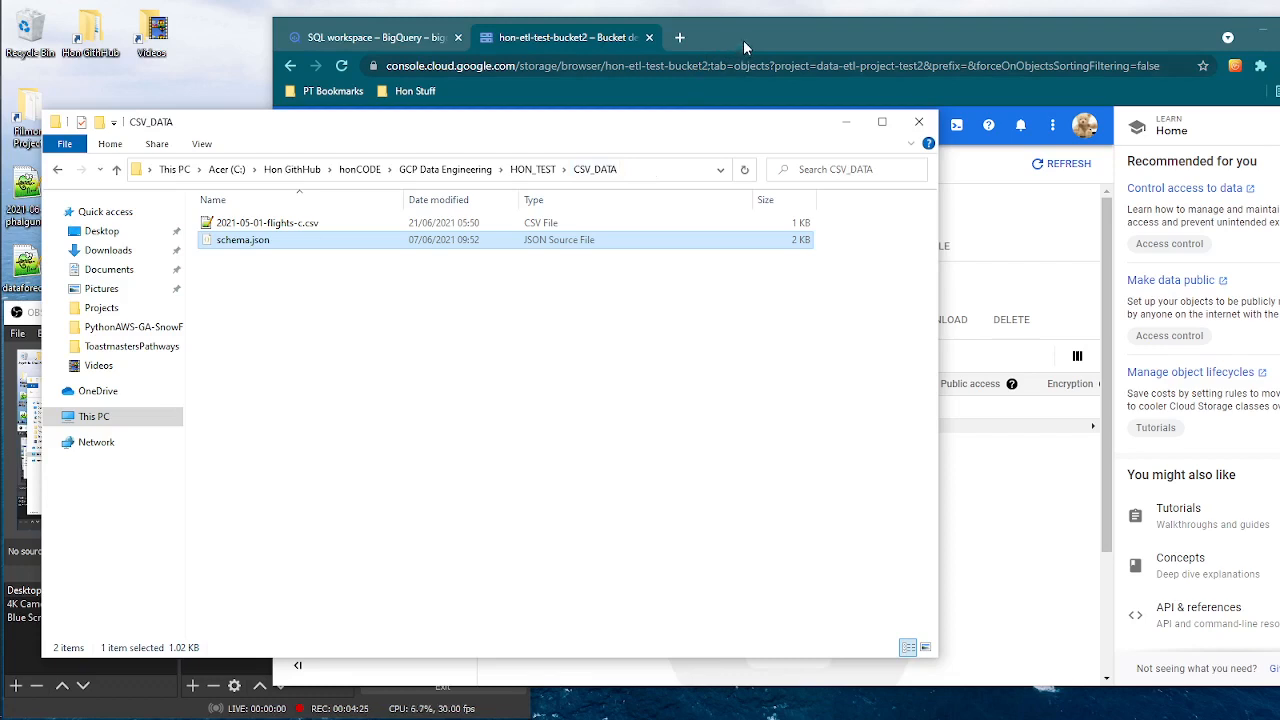
Step: Go to the JSON_DATA folder inside HON_TEST and open 2021-05-01-flights-j.json in Notepad++
{"action": "left_click", "coordinate": [533, 172]}
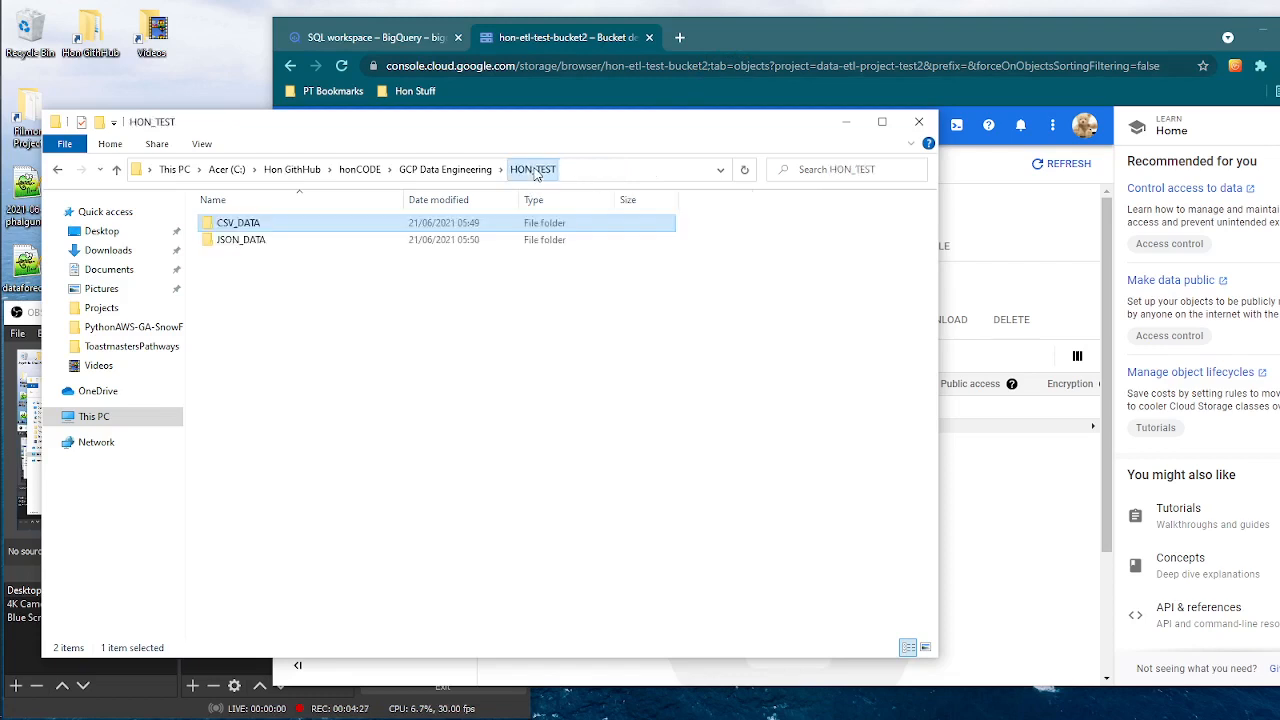
{"action": "double_click", "coordinate": [250, 240]}
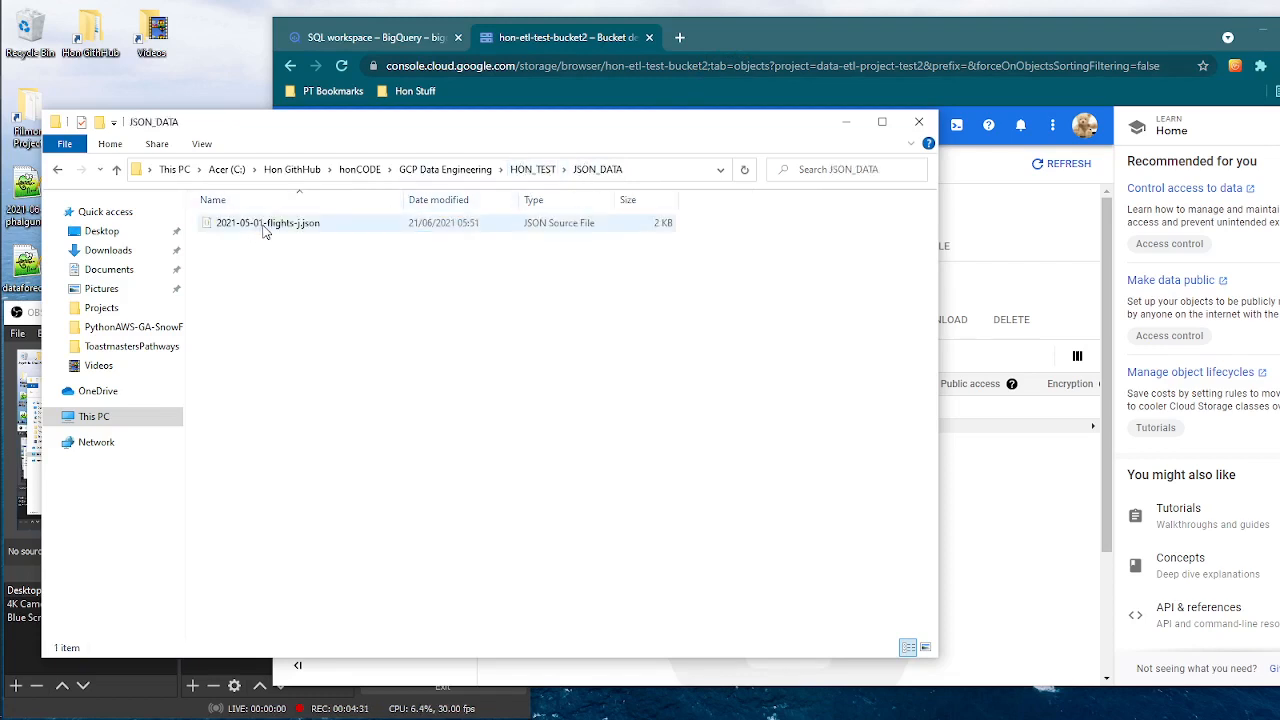
{"action": "right_click", "coordinate": [265, 229]}
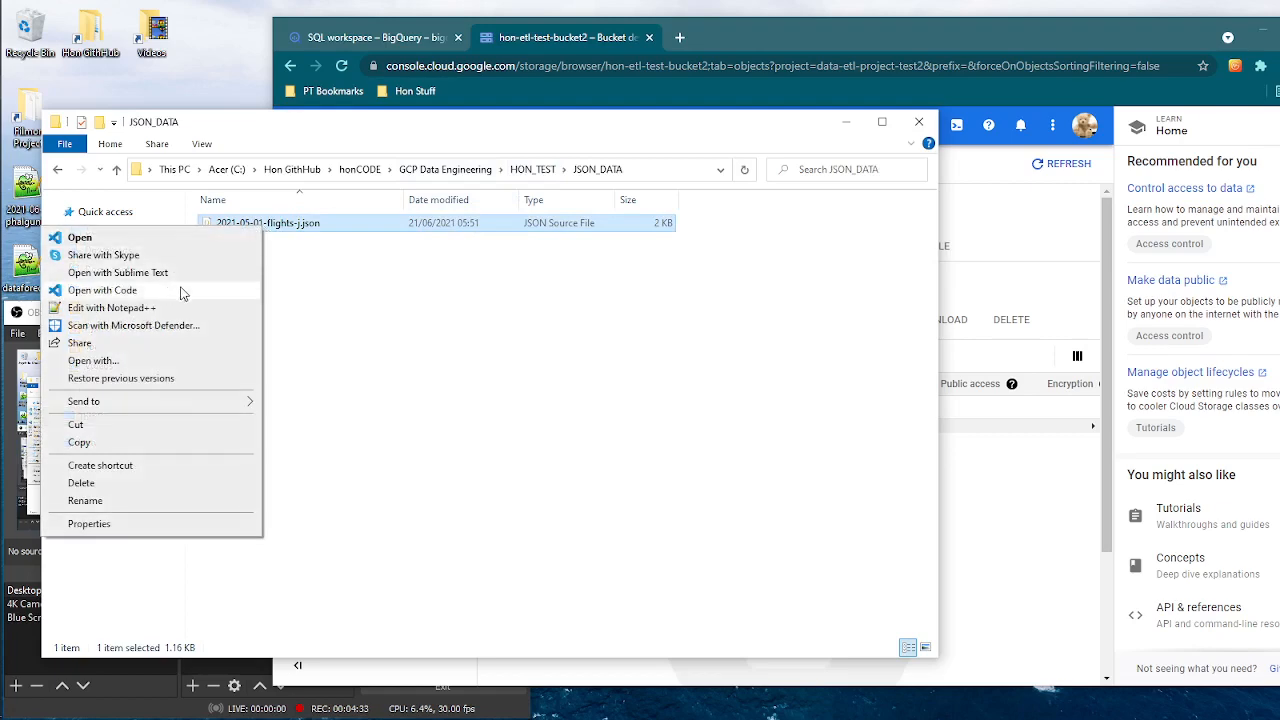
{"action": "left_click", "coordinate": [354, 285]}
{"action": "right_click", "coordinate": [277, 233]}
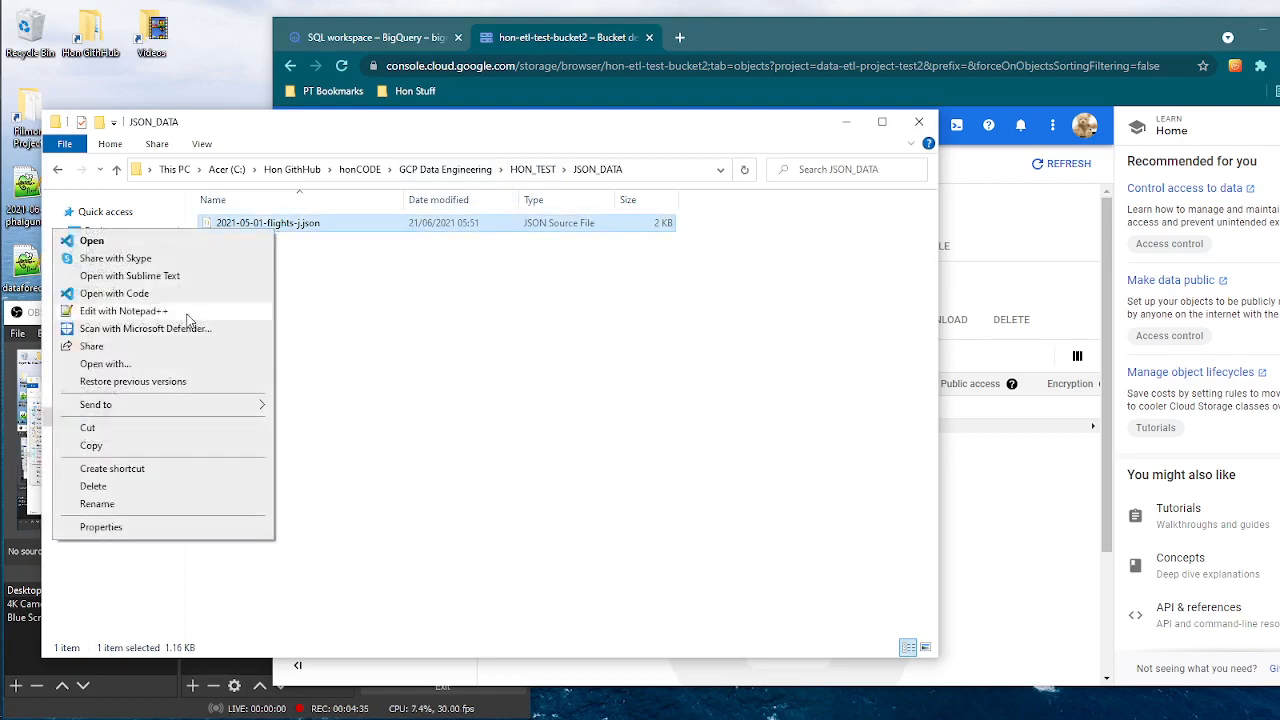
{"action": "left_click", "coordinate": [124, 311]}
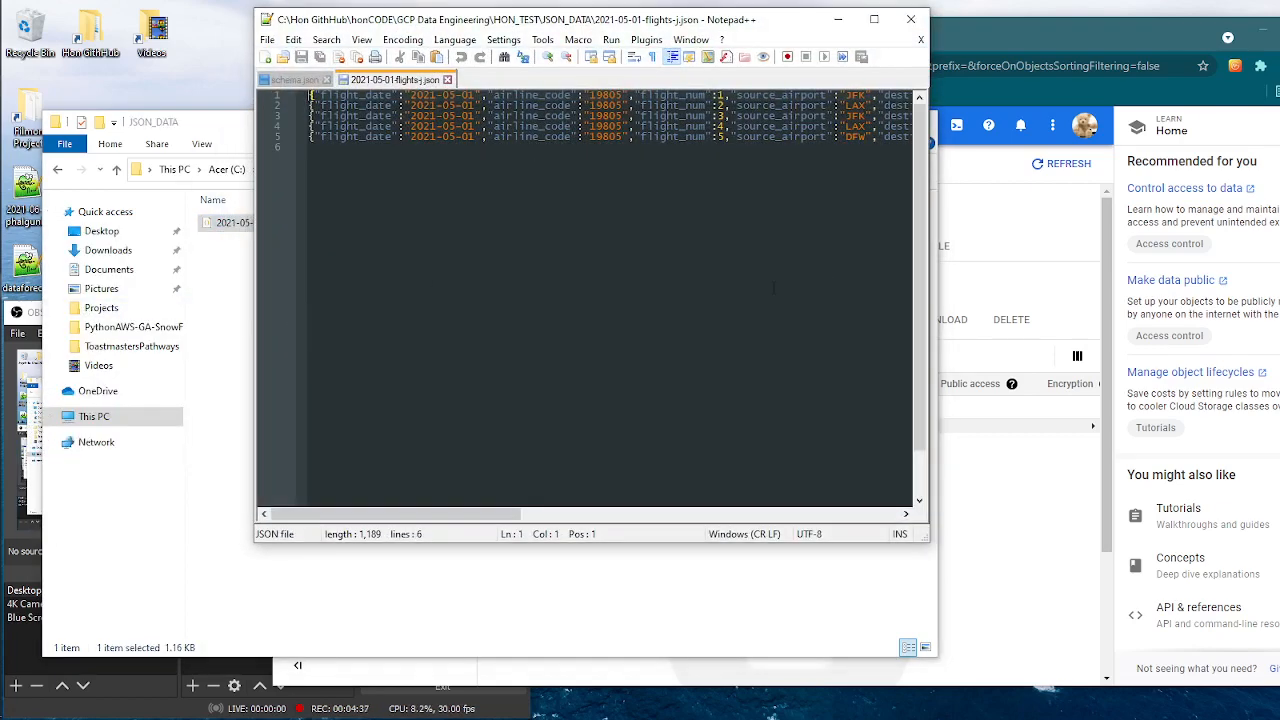
Step: Widen and reposition the Notepad++ window to examine the flight records in 2021-05-01-flights-j.json
{"action": "left_click_drag", "start_coordinate": [931, 263], "coordinate": [1229, 263]}
{"action": "left_click_drag", "start_coordinate": [800, 30], "coordinate": [617, 60]}
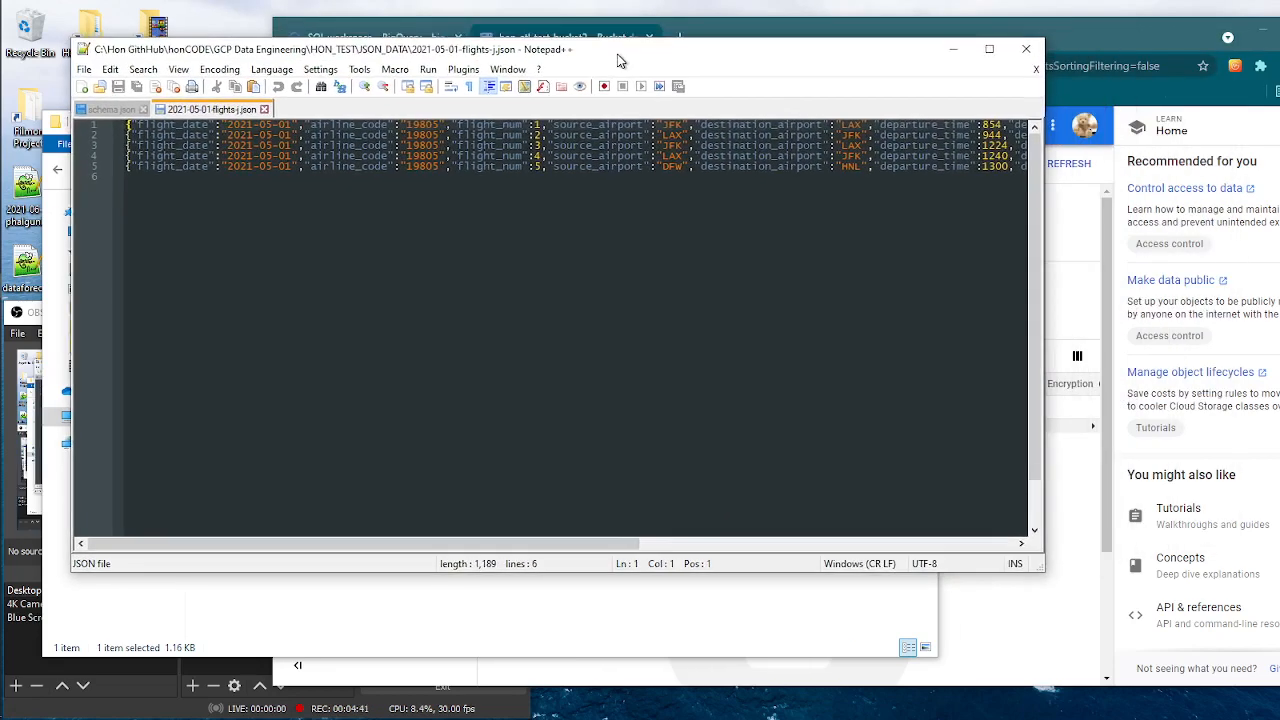
{"action": "left_click_drag", "start_coordinate": [1041, 157], "coordinate": [1248, 158]}
{"action": "left_click_drag", "start_coordinate": [680, 546], "coordinate": [180, 517]}
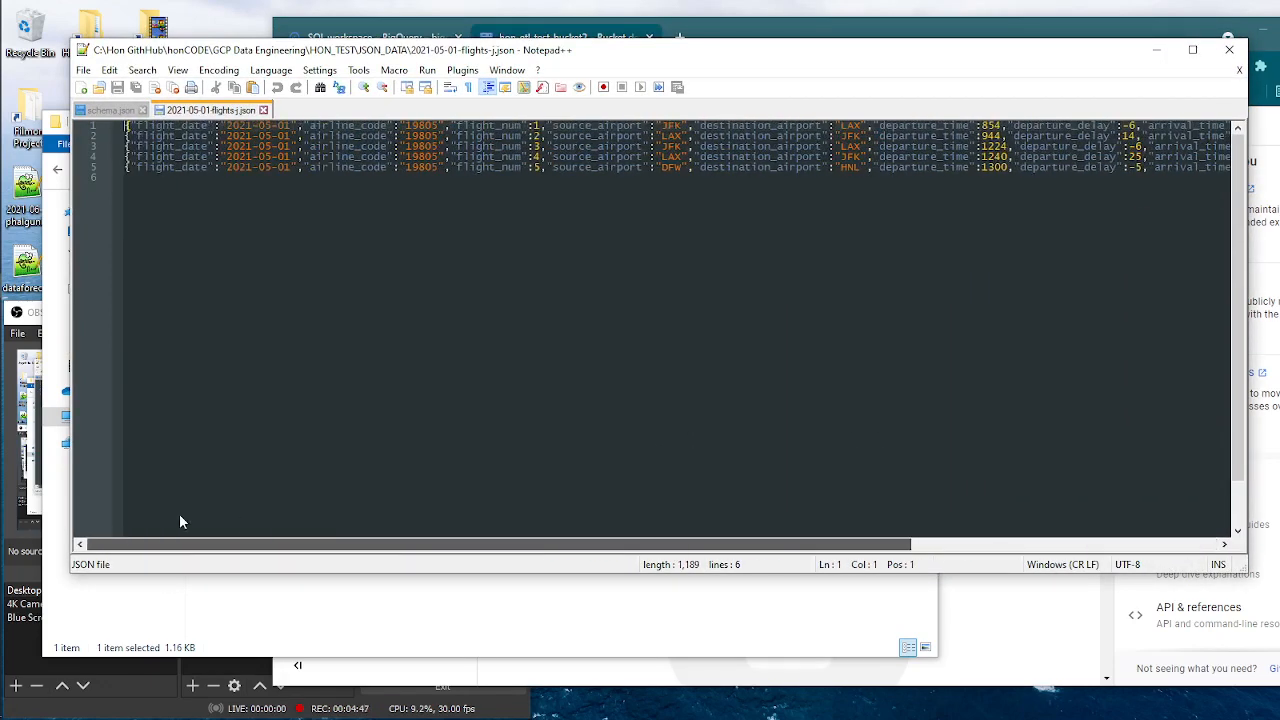
{"action": "left_click", "coordinate": [201, 204]}
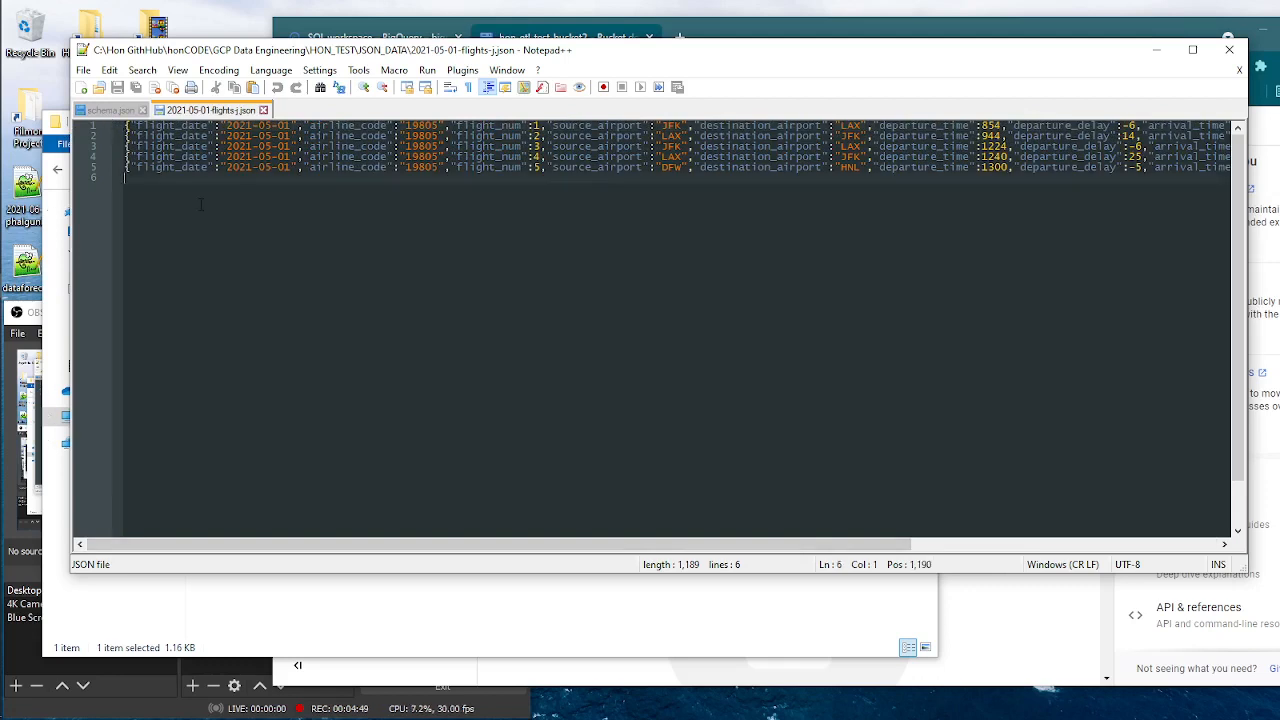
Step: Close 2021-05-01-flights-j.json and schema.json and exit Notepad++
{"action": "left_click", "coordinate": [263, 110]}
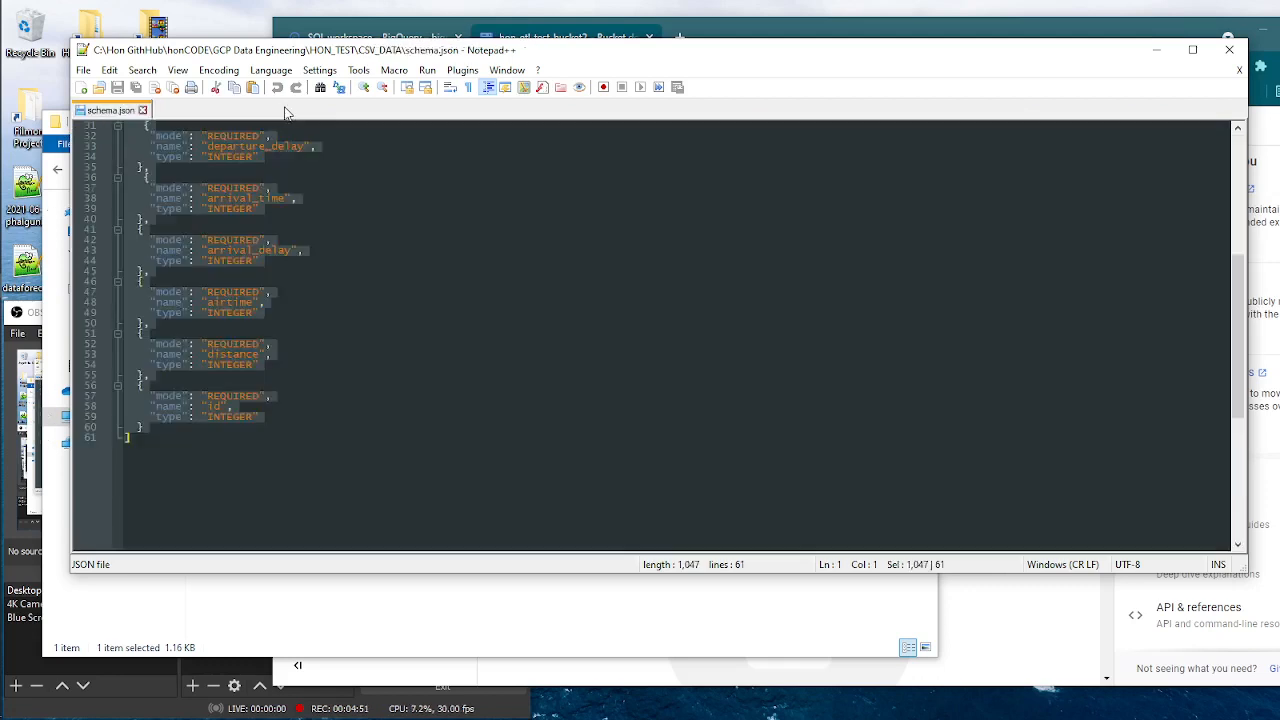
{"action": "left_click", "coordinate": [143, 110]}
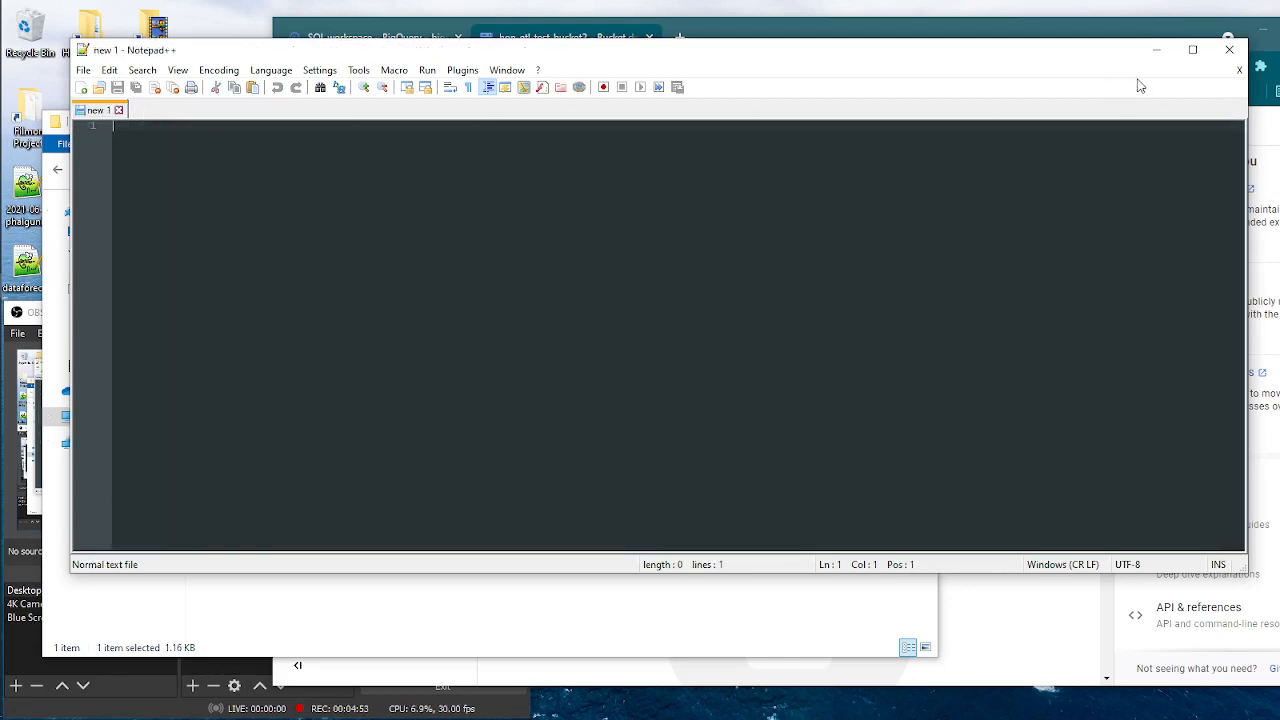
{"action": "left_click", "coordinate": [1229, 49]}
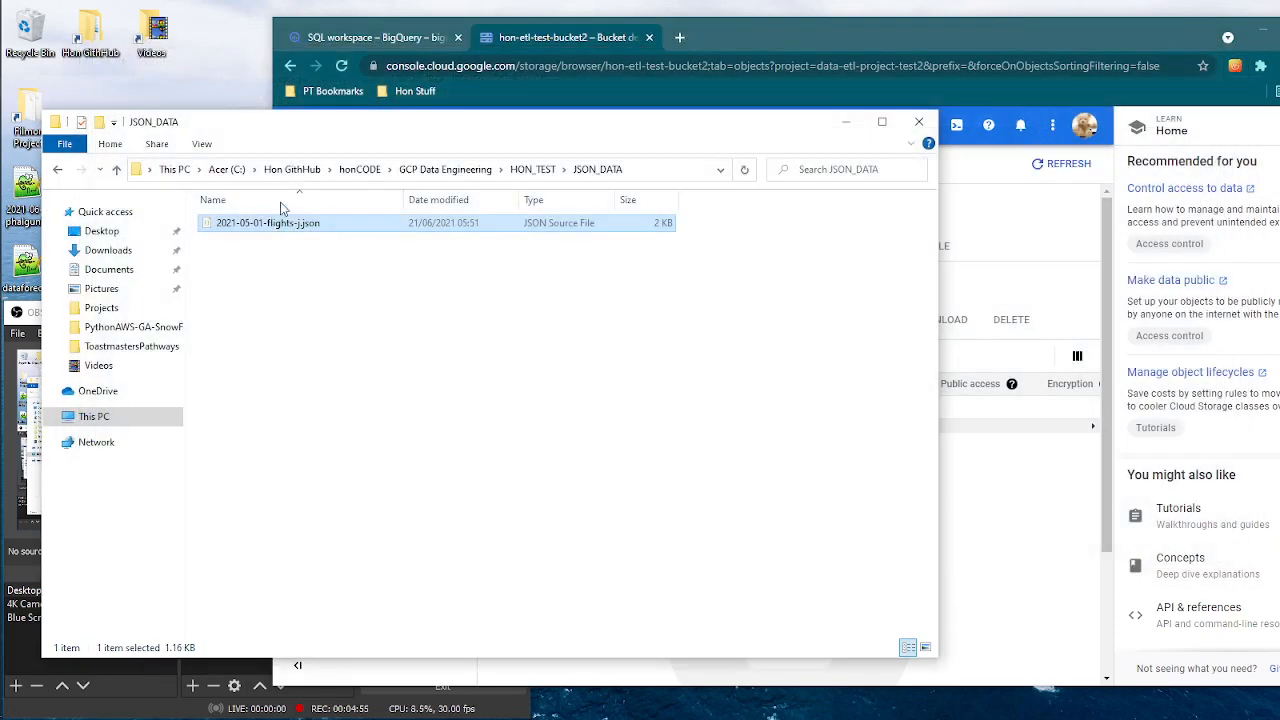
Step: Open 2021-05-01-flights-c.csv from the CSV_DATA folder in Notepad++ and examine its flight rows
{"action": "left_click", "coordinate": [533, 169]}
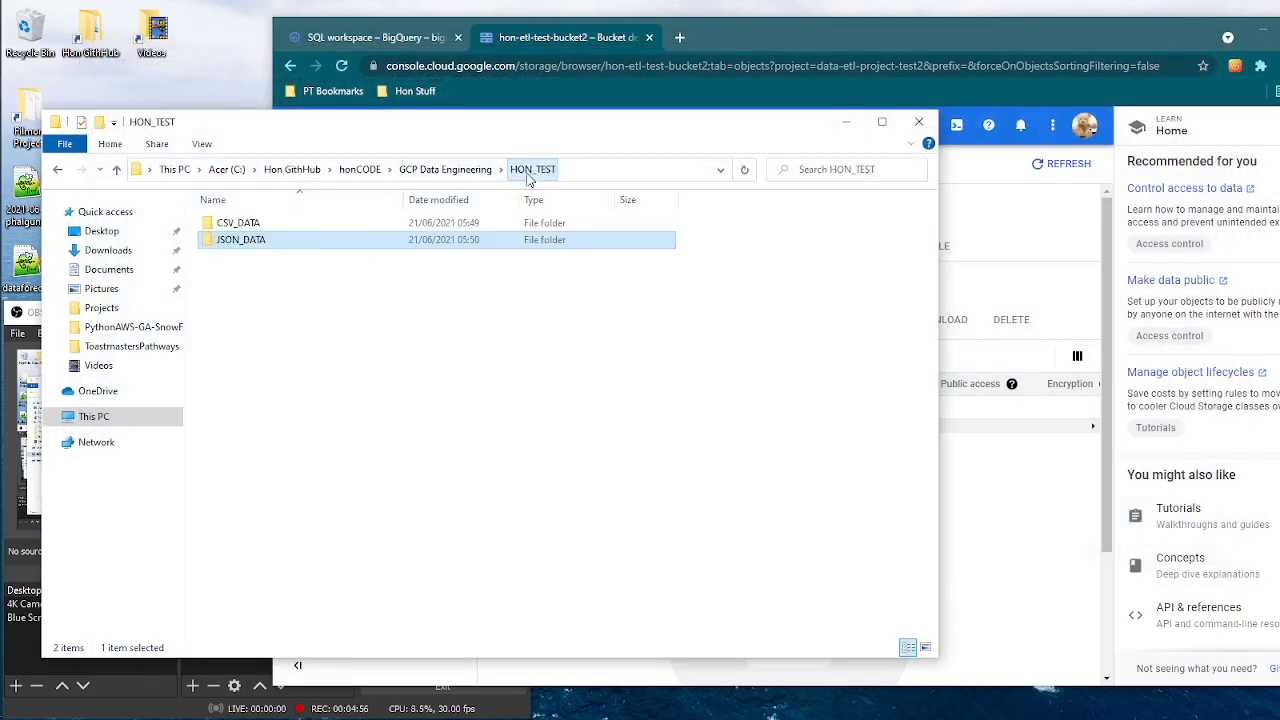
{"action": "left_click", "coordinate": [246, 225]}
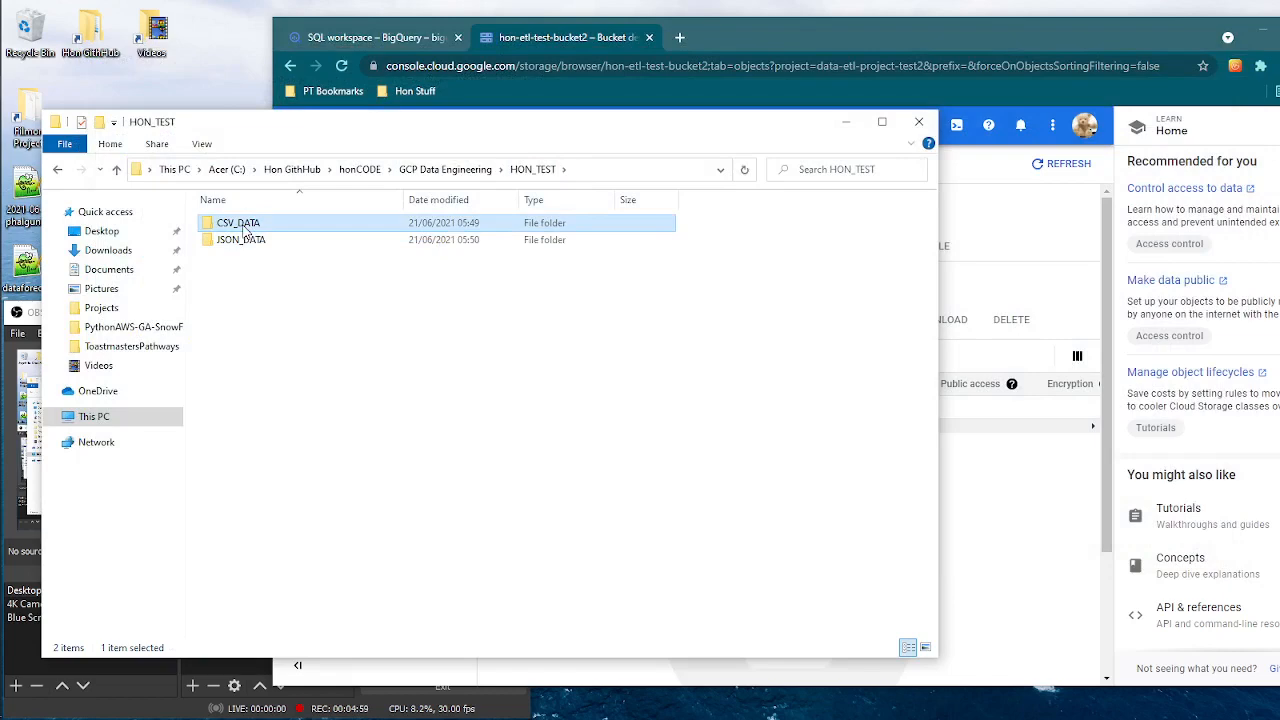
{"action": "double_click", "coordinate": [246, 225]}
{"action": "left_click", "coordinate": [268, 228]}
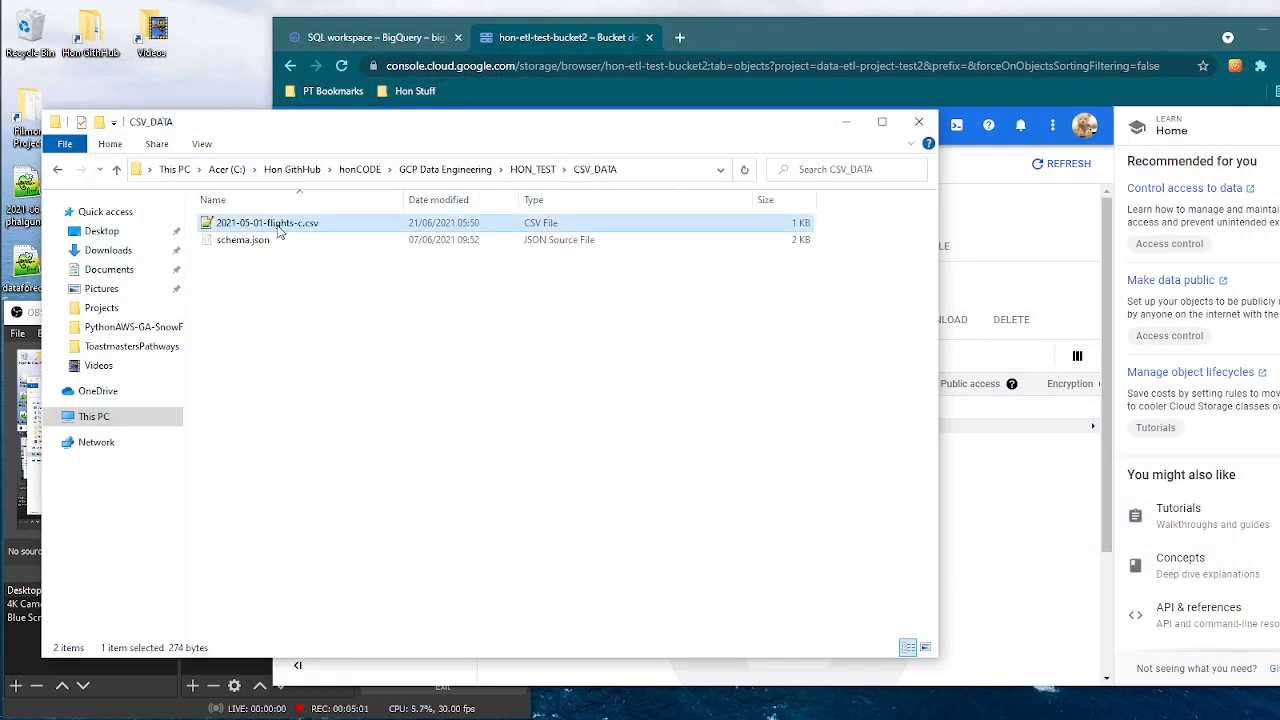
{"action": "right_click", "coordinate": [279, 228]}
{"action": "left_click", "coordinate": [127, 330]}
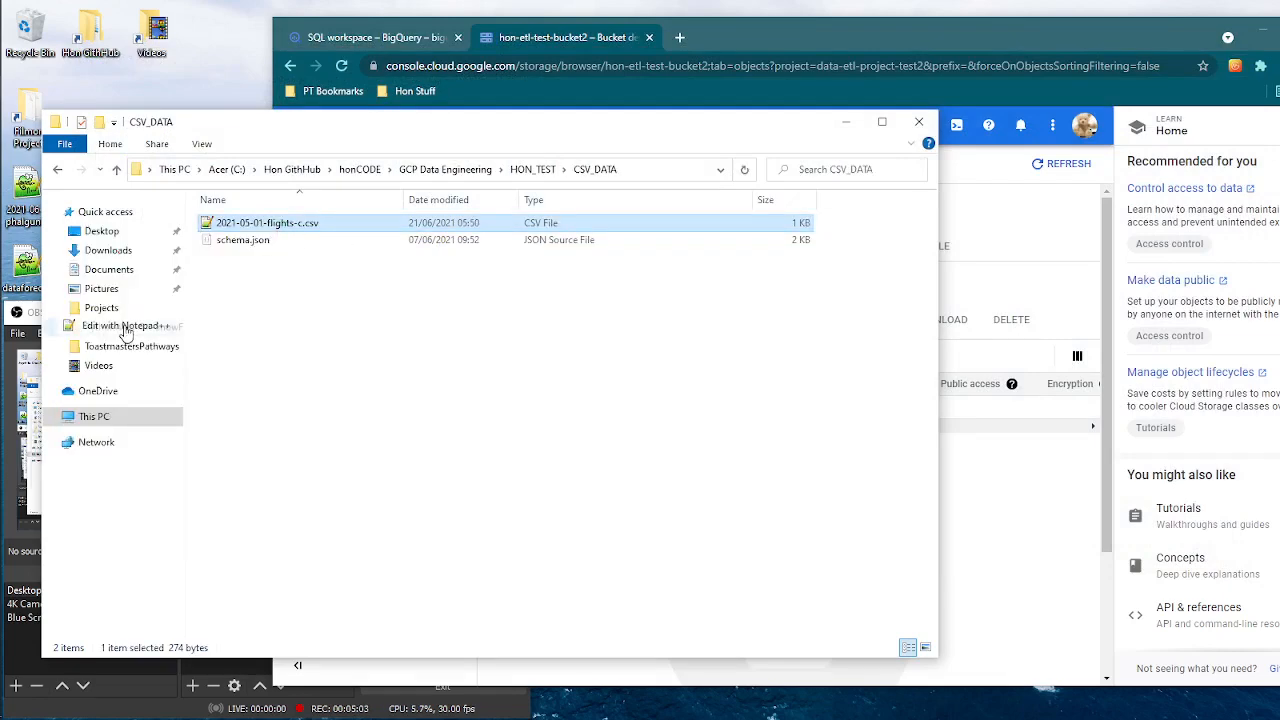
{"action": "left_click_drag", "start_coordinate": [488, 183], "coordinate": [110, 125]}
{"action": "left_click", "coordinate": [600, 197]}
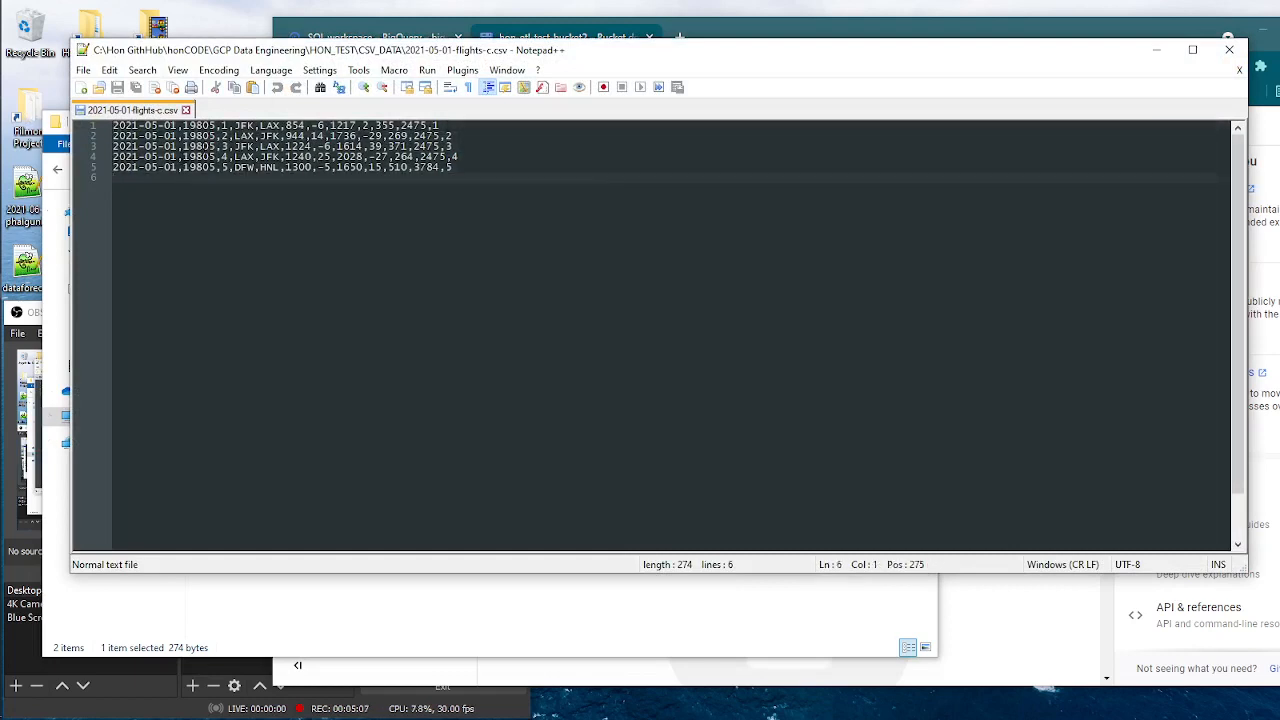
Step: Close the flights CSV file, narrow the Notepad++ window and exit the editor
{"action": "left_click", "coordinate": [185, 110]}
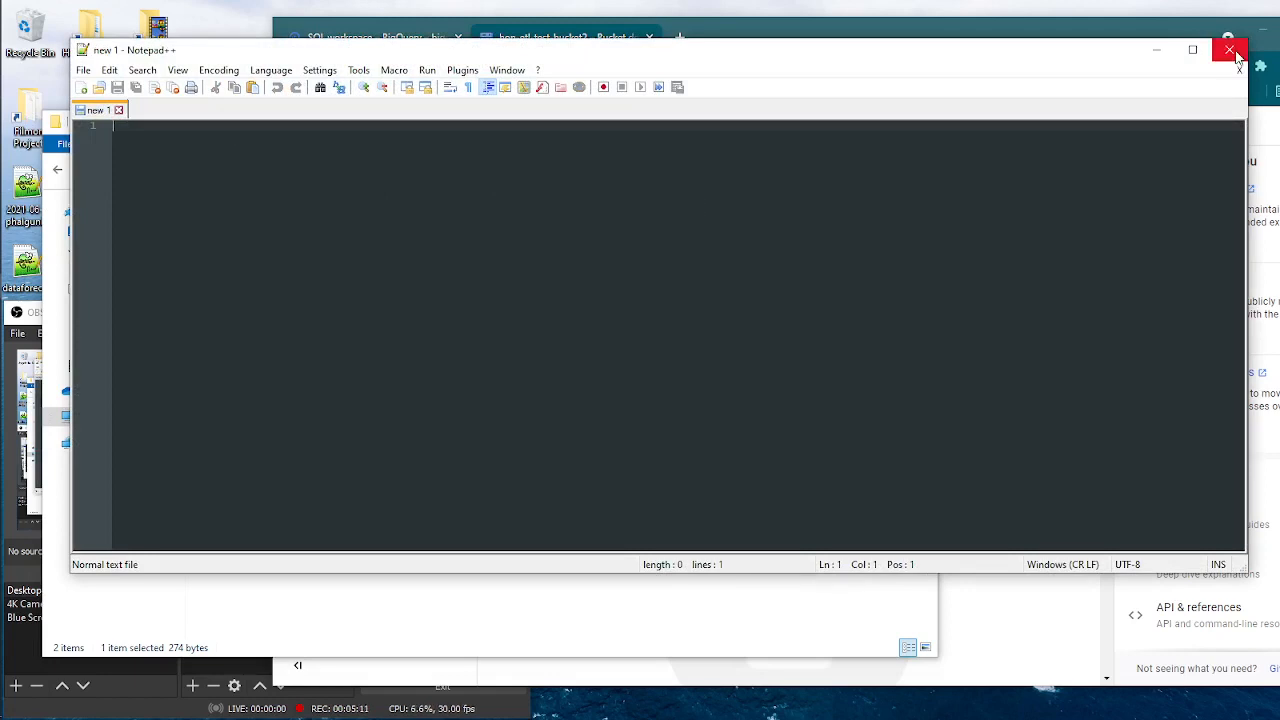
{"action": "left_click_drag", "start_coordinate": [1247, 60], "coordinate": [872, 71]}
{"action": "left_click", "coordinate": [854, 49]}
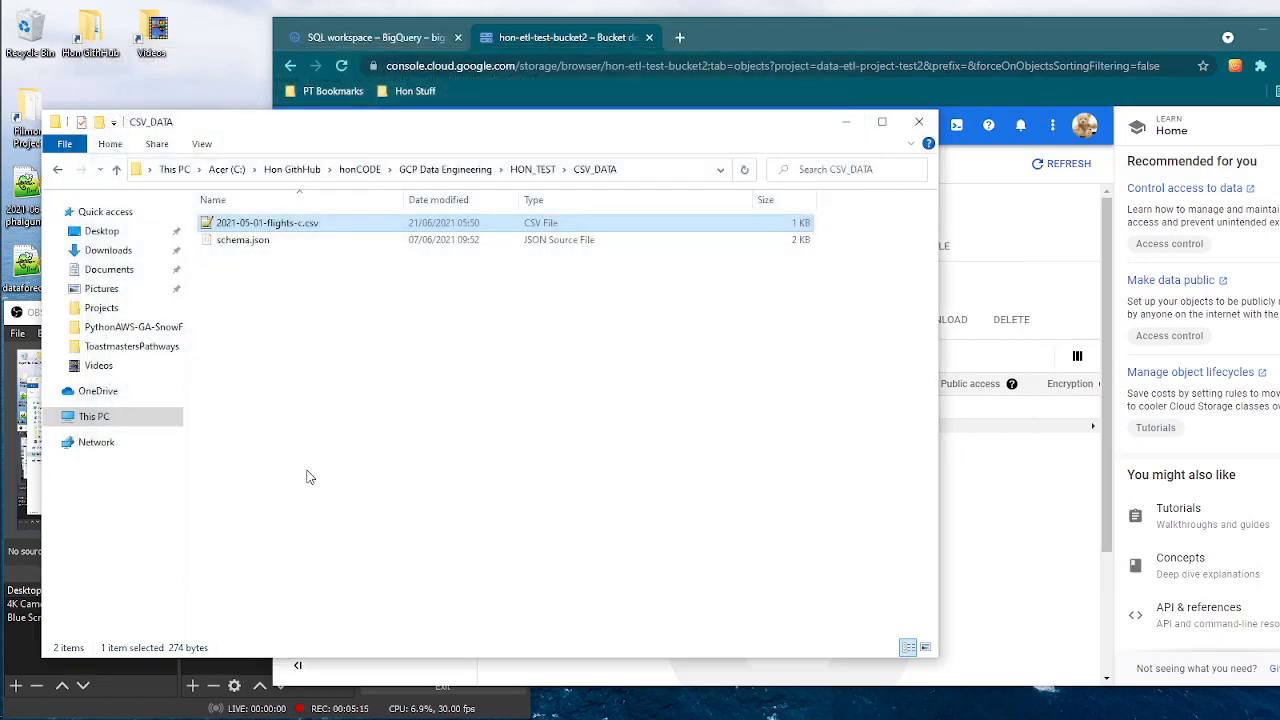
Step: Return to the JSON_DATA folder and reopen 2021-05-01-flights-j.json in Notepad++
{"action": "left_click", "coordinate": [238, 244]}
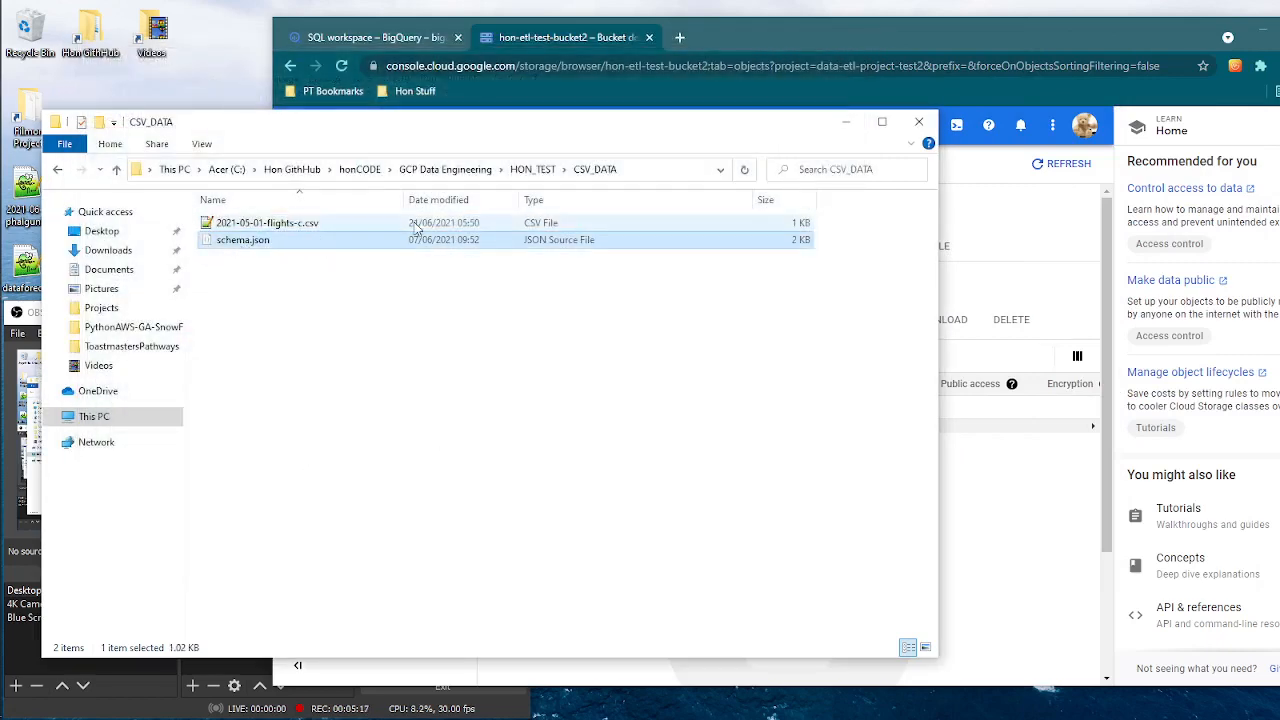
{"action": "left_click", "coordinate": [538, 172]}
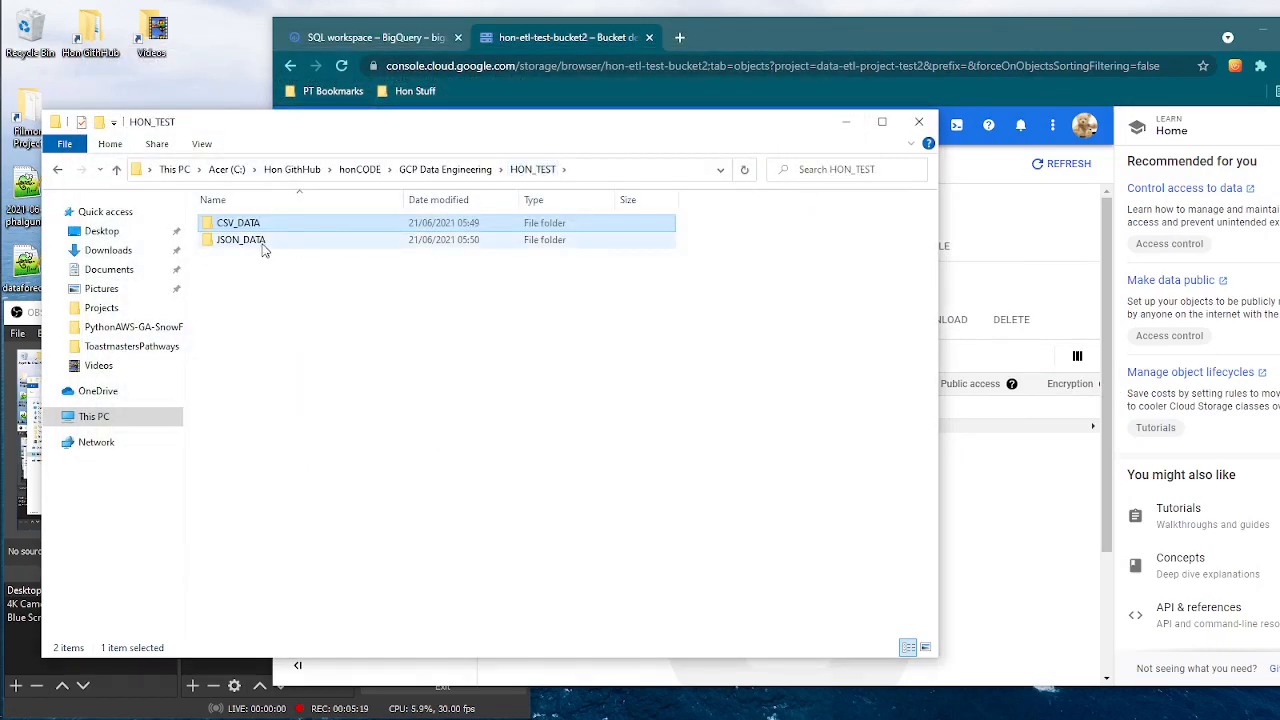
{"action": "double_click", "coordinate": [265, 242]}
{"action": "right_click", "coordinate": [268, 230]}
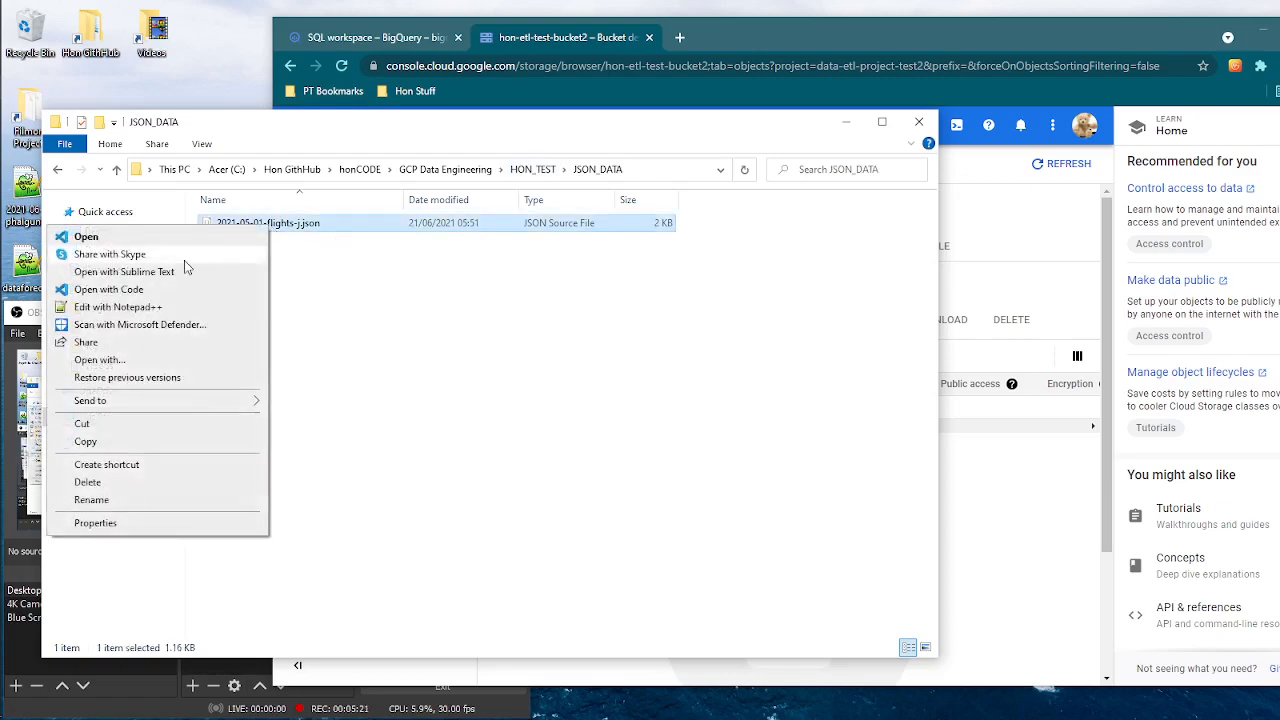
{"action": "left_click", "coordinate": [155, 308]}
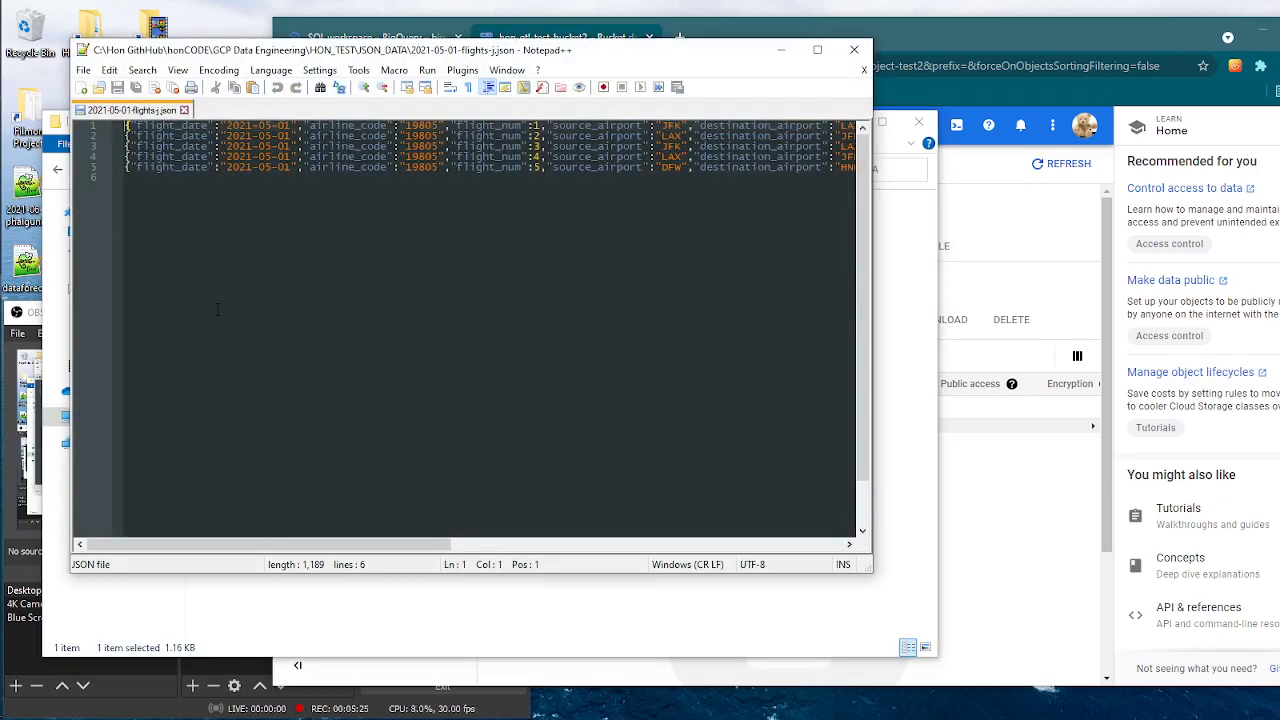
Step: Examine the flight_date, airline_code and flight_num keys in the JSON records, and close the file and Notepad++
{"action": "left_click_drag", "start_coordinate": [148, 126], "coordinate": [203, 127]}
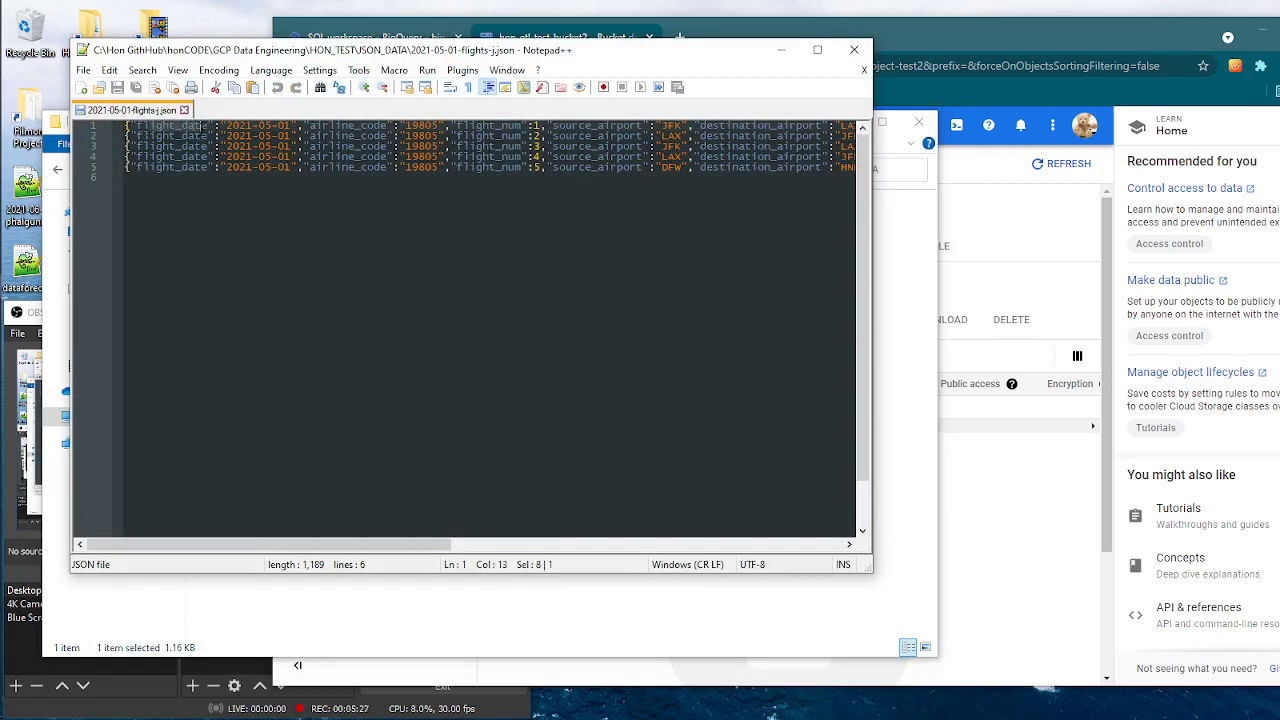
{"action": "left_click_drag", "start_coordinate": [332, 126], "coordinate": [386, 126]}
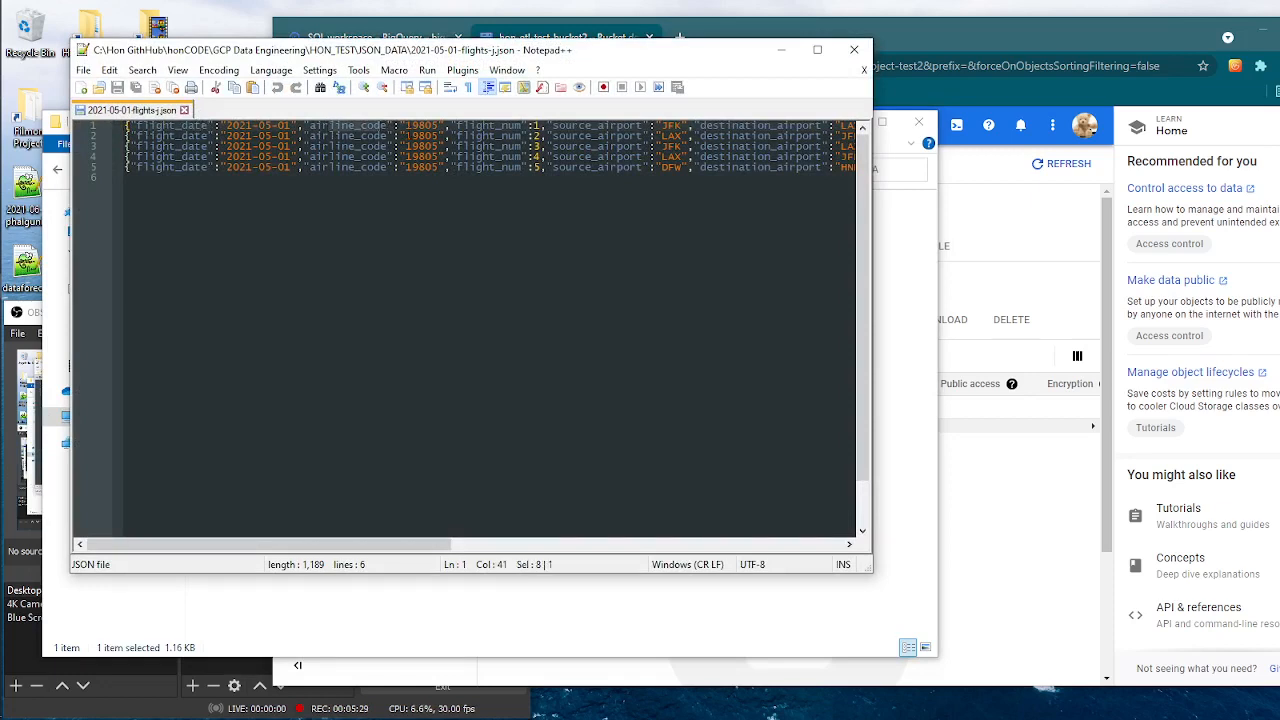
{"action": "left_click_drag", "start_coordinate": [465, 126], "coordinate": [535, 126]}
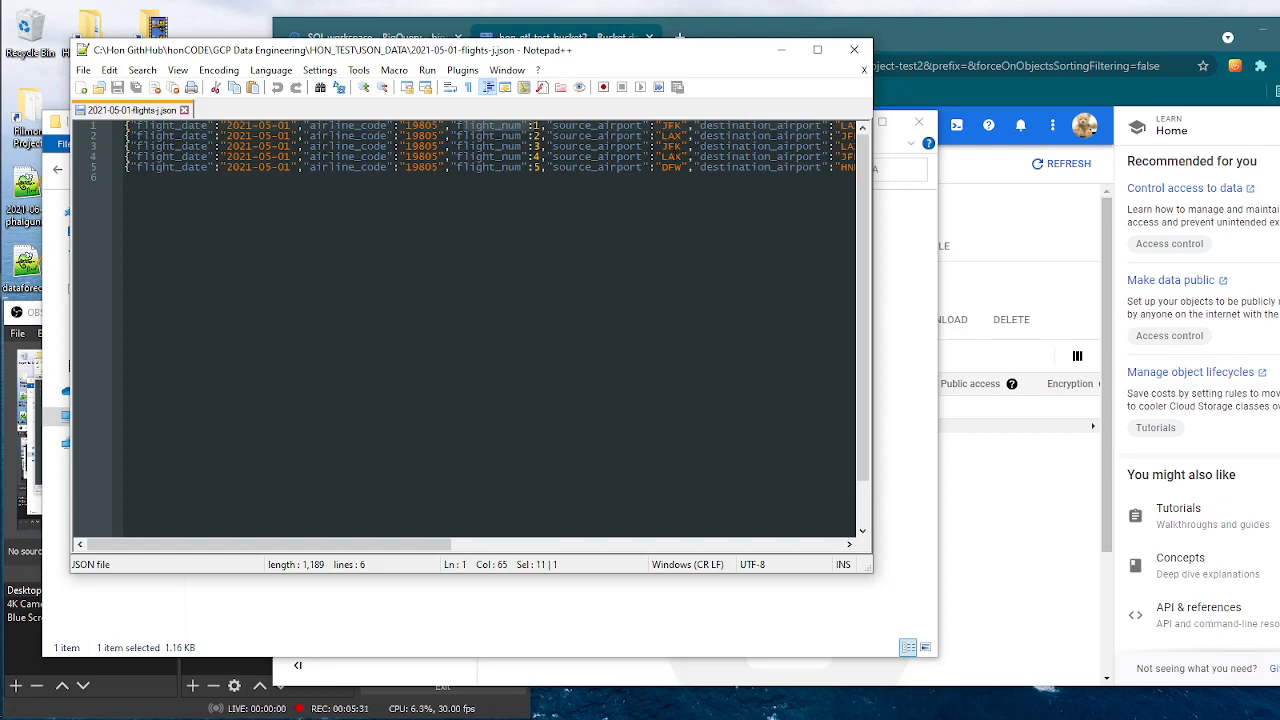
{"action": "left_click", "coordinate": [184, 110]}
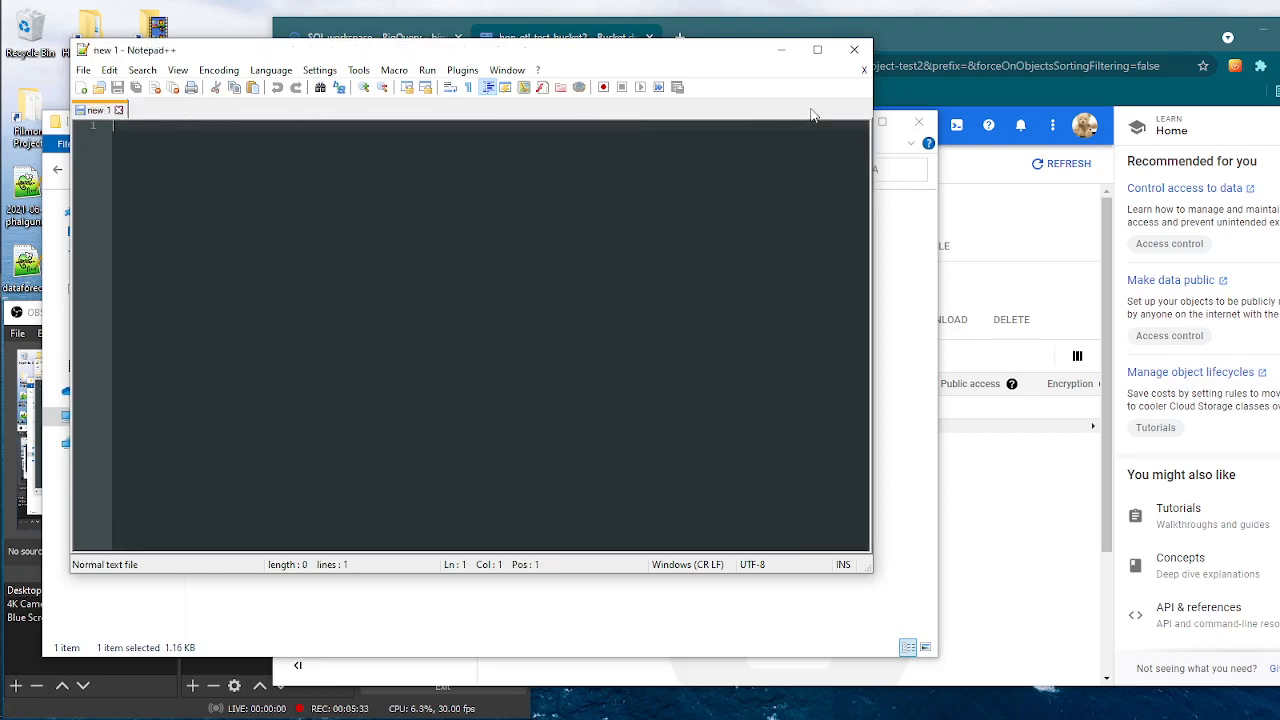
{"action": "left_click", "coordinate": [854, 49]}
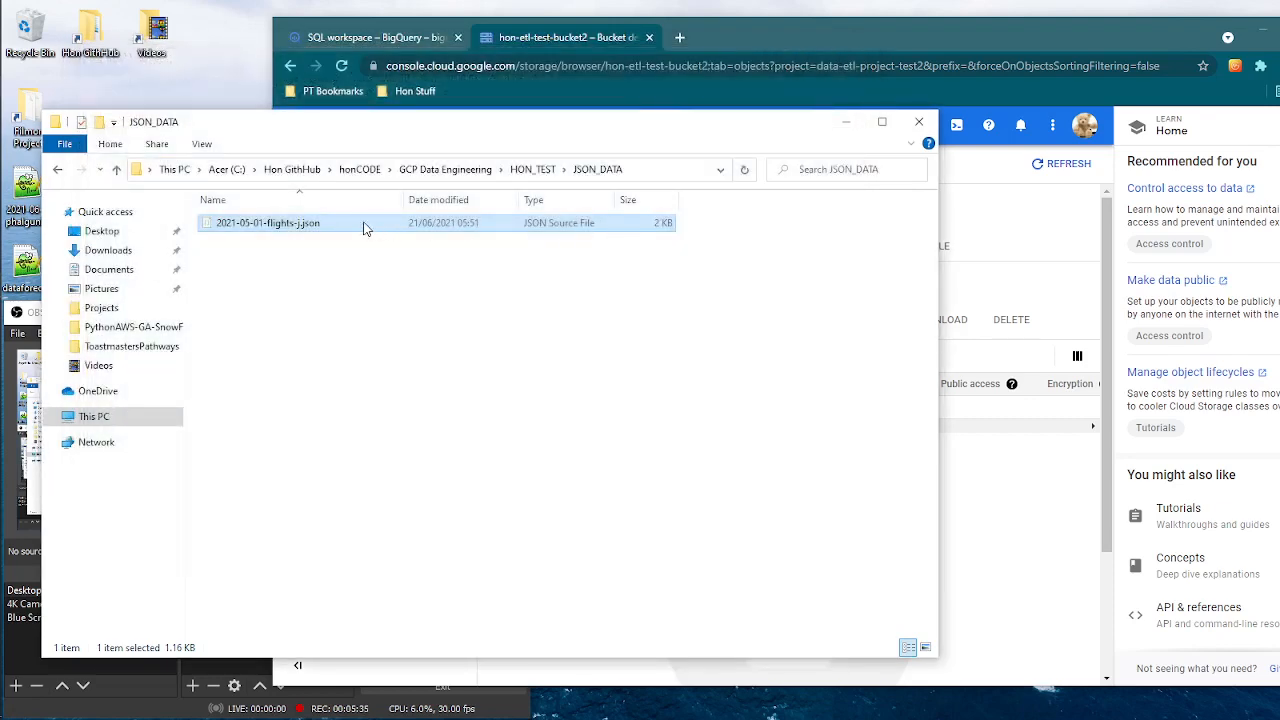
Step: Open schema.json from the CSV_DATA folder in Notepad++, examine its field names, modes and types, and exit the editor
{"action": "left_click", "coordinate": [535, 171]}
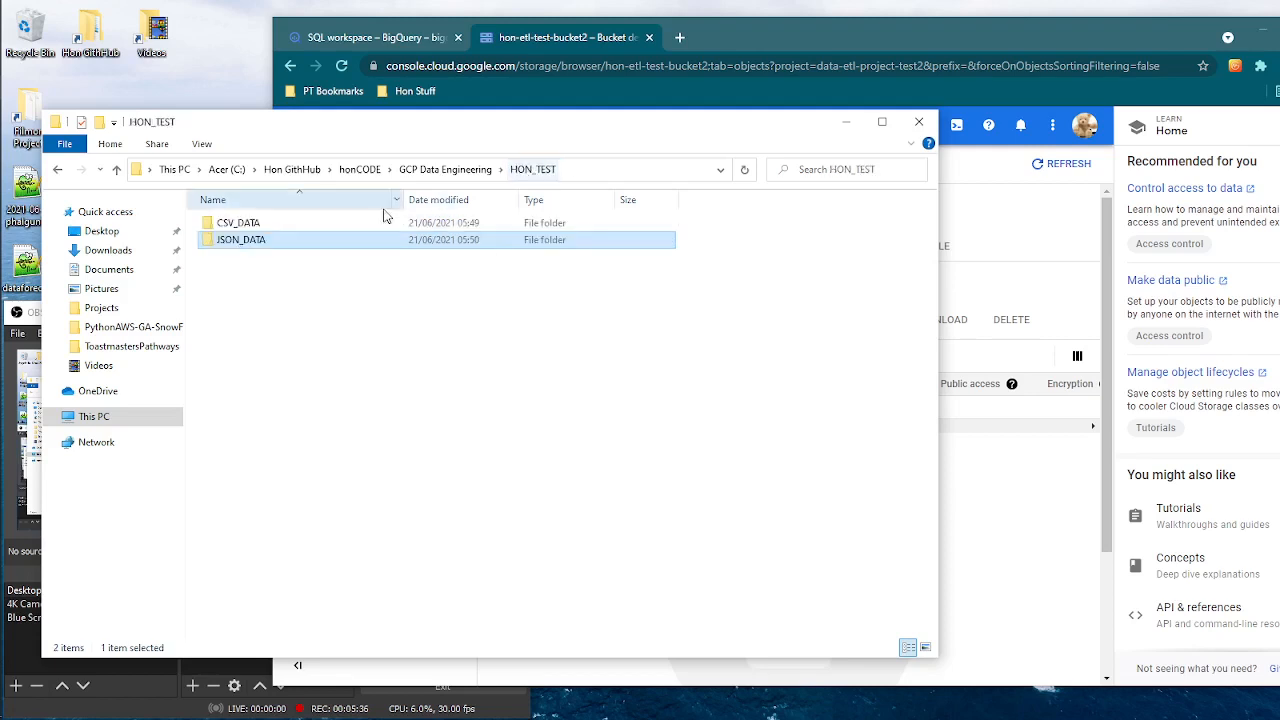
{"action": "double_click", "coordinate": [240, 223]}
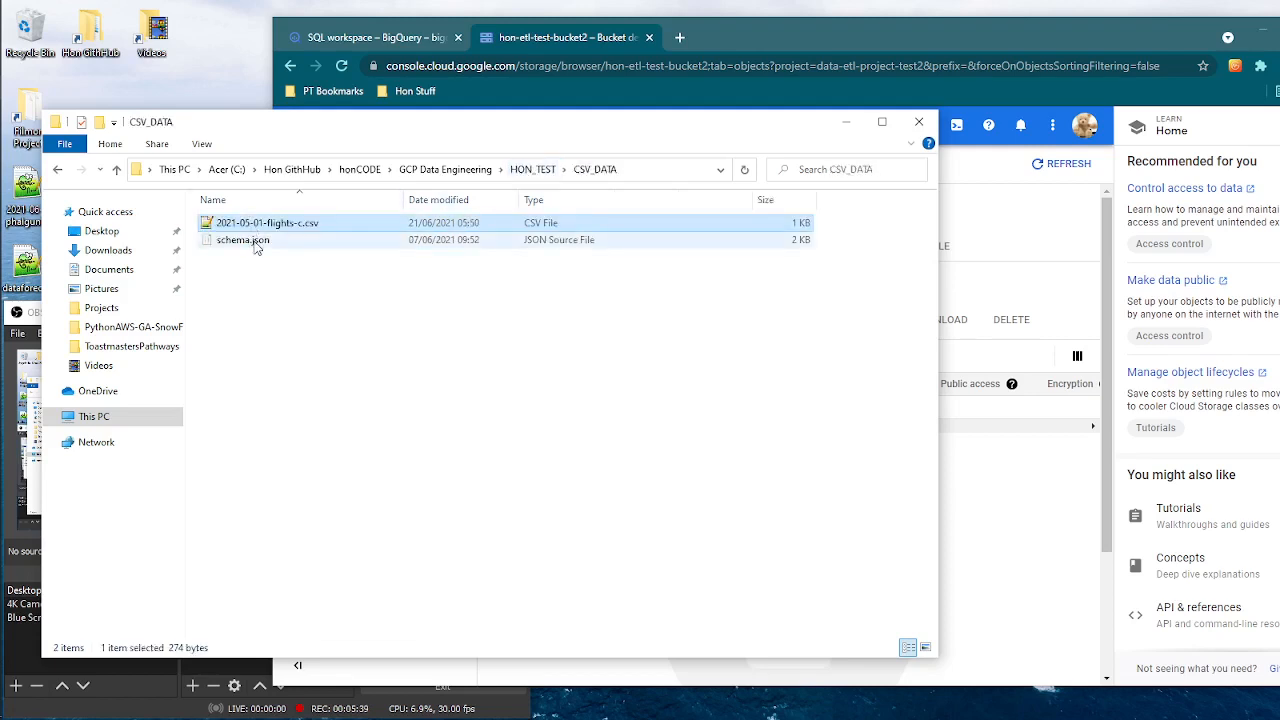
{"action": "left_click", "coordinate": [255, 243]}
{"action": "right_click", "coordinate": [256, 243]}
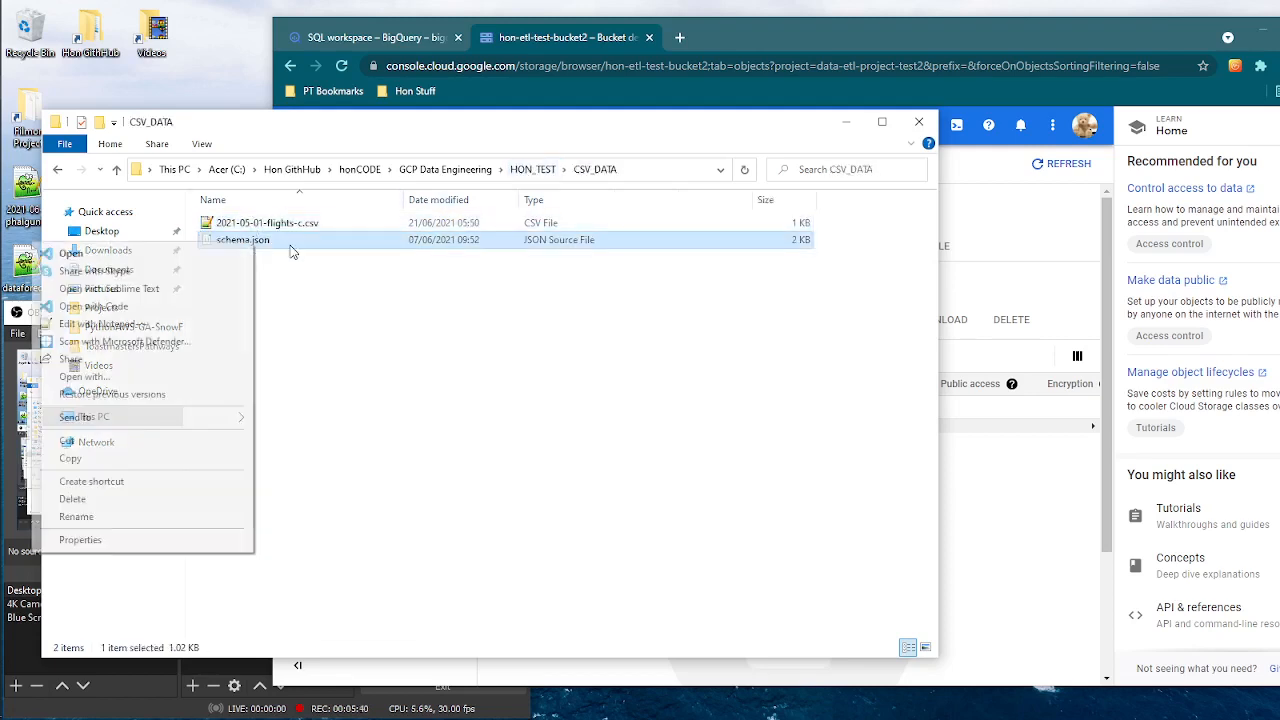
{"action": "left_click", "coordinate": [104, 326]}
{"action": "left_click_drag", "start_coordinate": [502, 48], "coordinate": [630, 62]}
{"action": "mouse_move", "coordinate": [975, 165]}
{"action": "left_mouse_down"}
{"action": "mouse_move", "coordinate": [984, 235]}
{"action": "mouse_move", "coordinate": [990, 145]}
{"action": "left_mouse_up"}
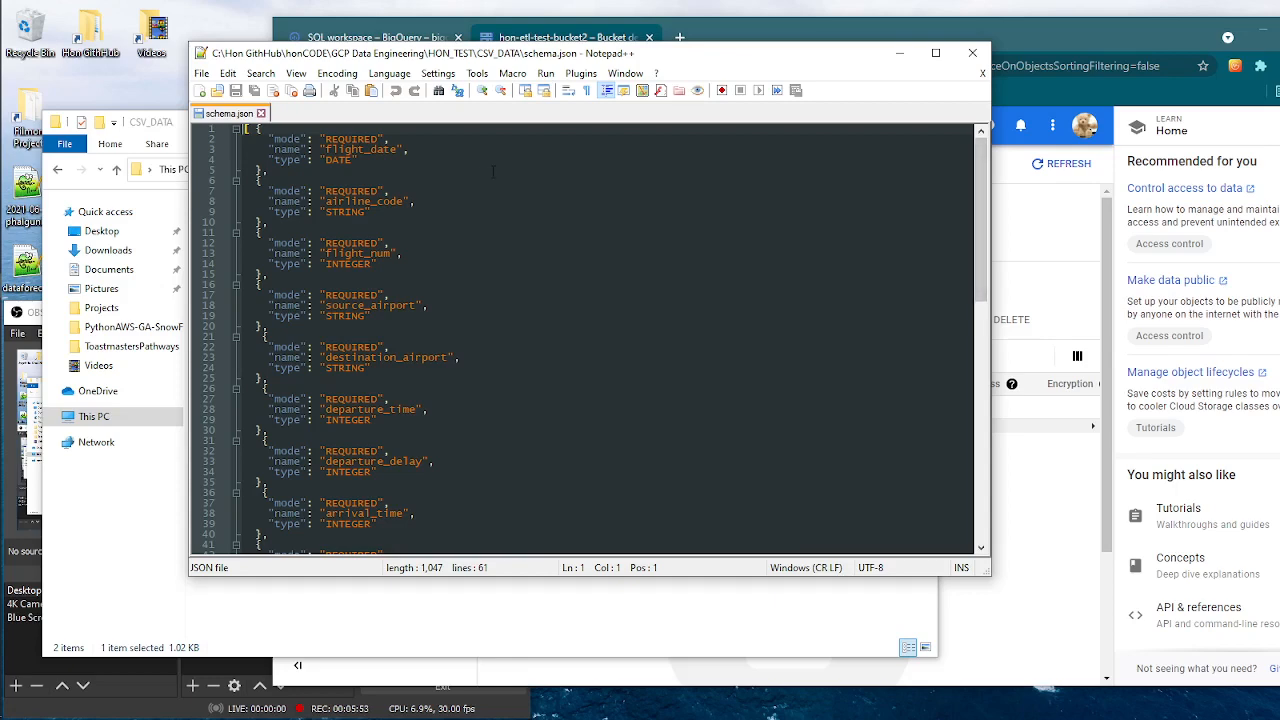
{"action": "left_click", "coordinate": [262, 113]}
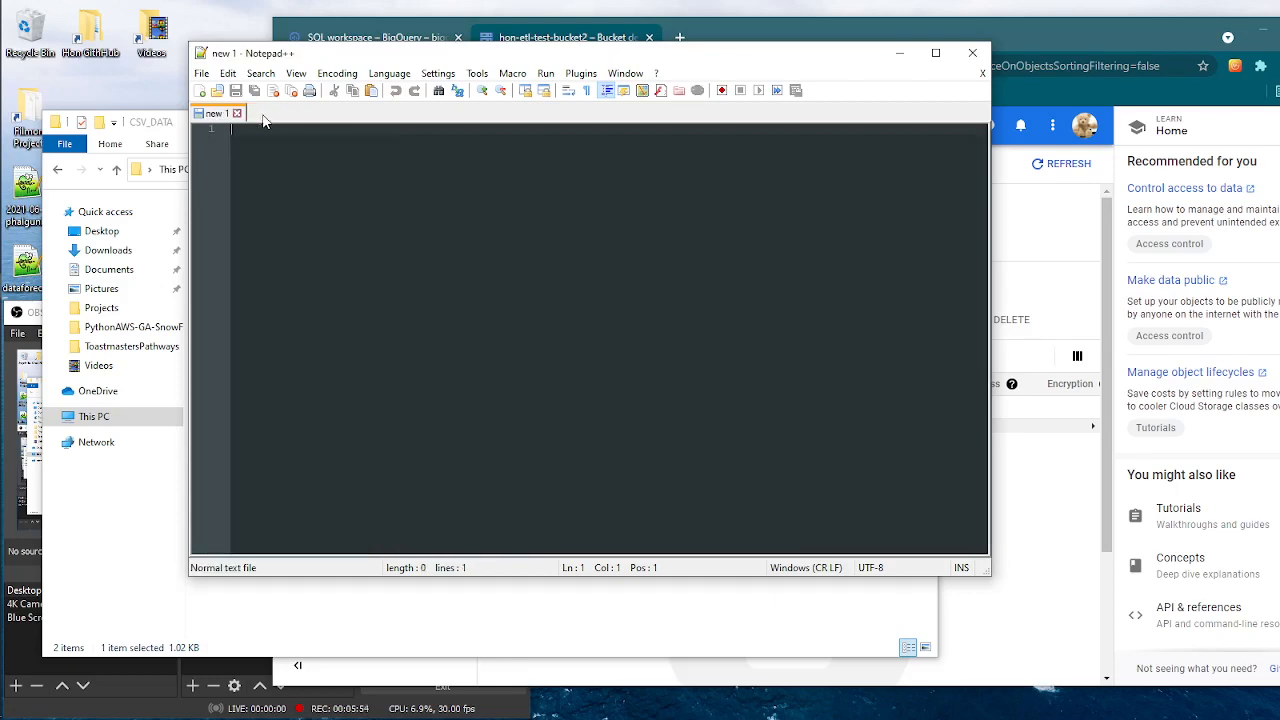
{"action": "left_click", "coordinate": [972, 53]}
Step: Upload 2021-05-01-flights-j.json from the local JSON_DATA folder to the hon-etl-test-bucket2 bucket
{"action": "left_click", "coordinate": [318, 230]}
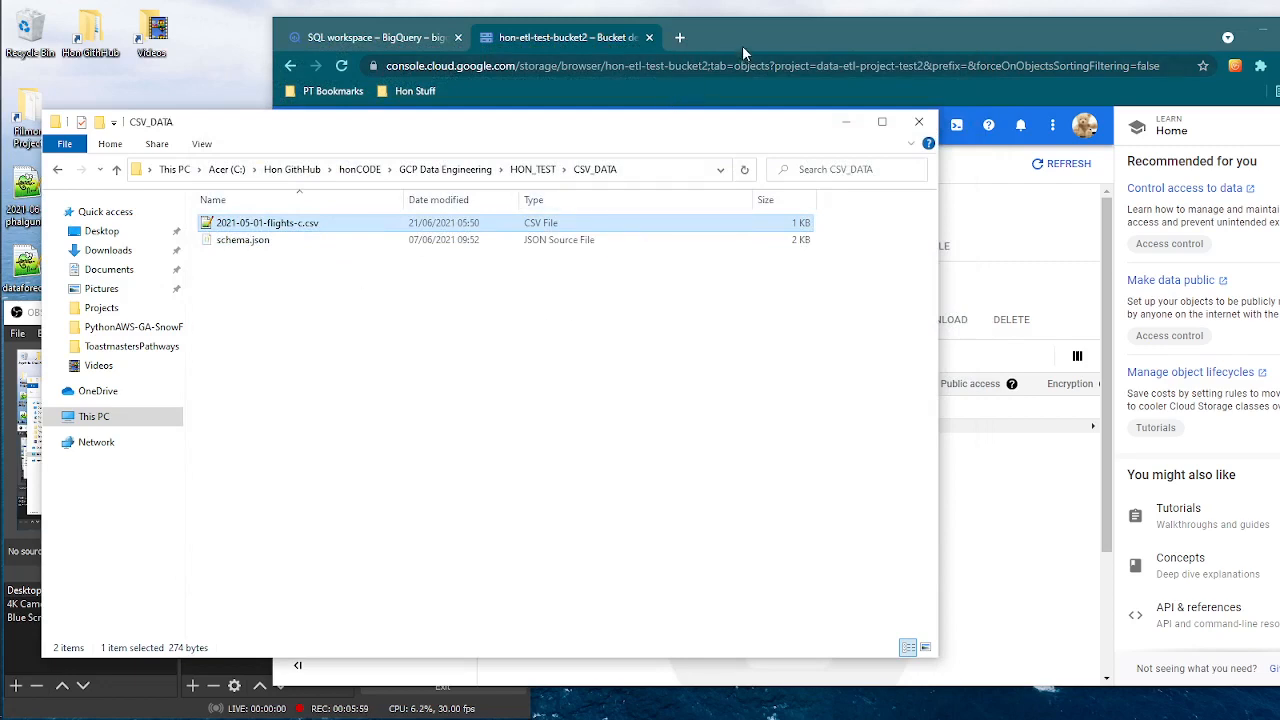
{"action": "left_click", "coordinate": [538, 170]}
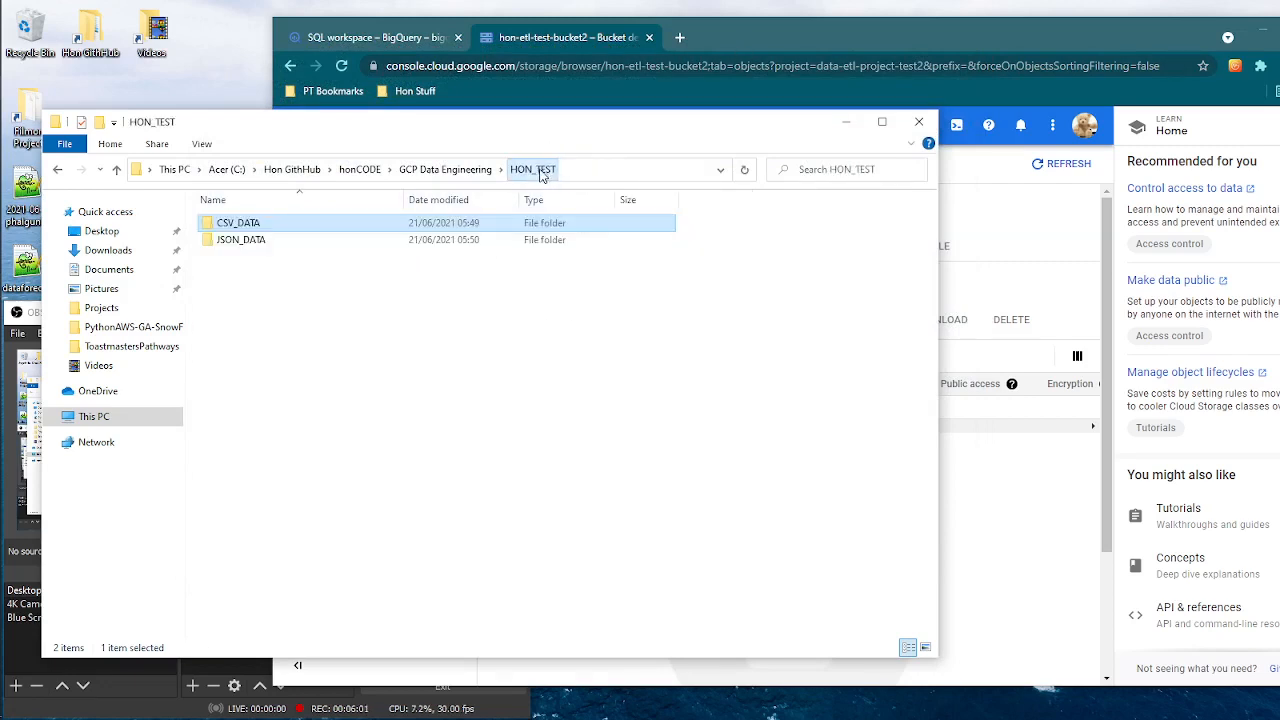
{"action": "left_click", "coordinate": [249, 243]}
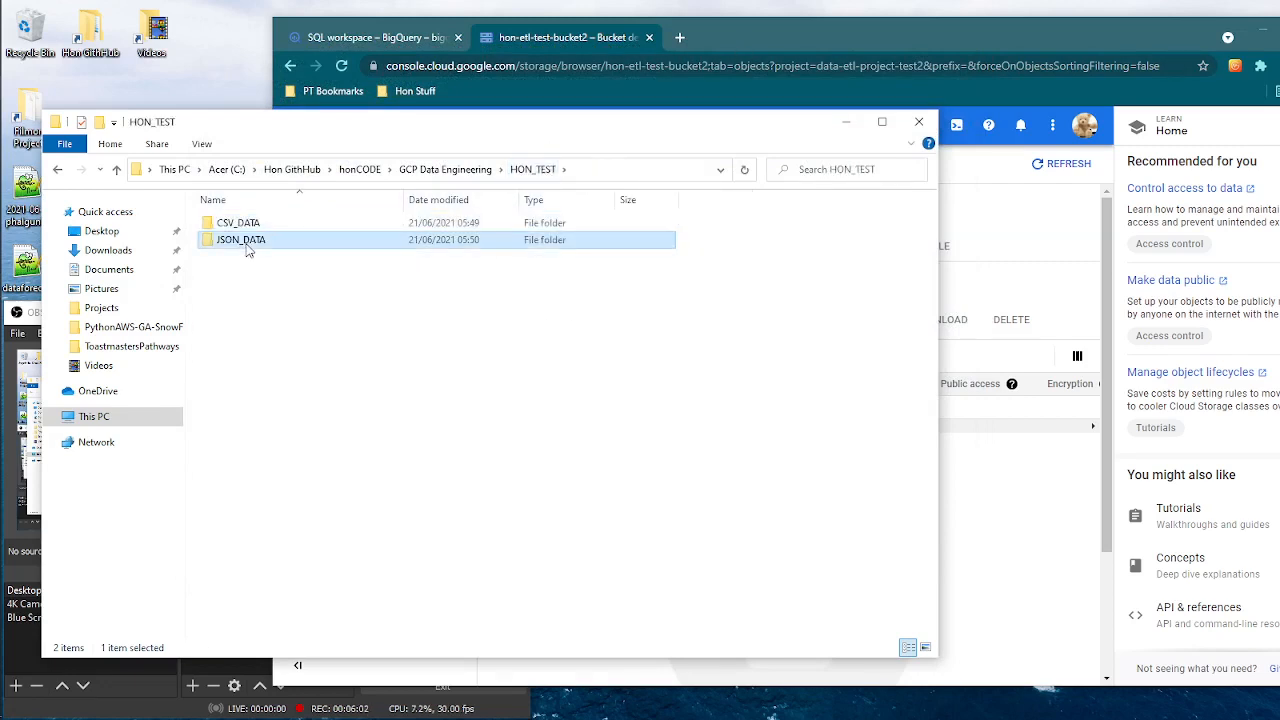
{"action": "left_click", "coordinate": [729, 37]}
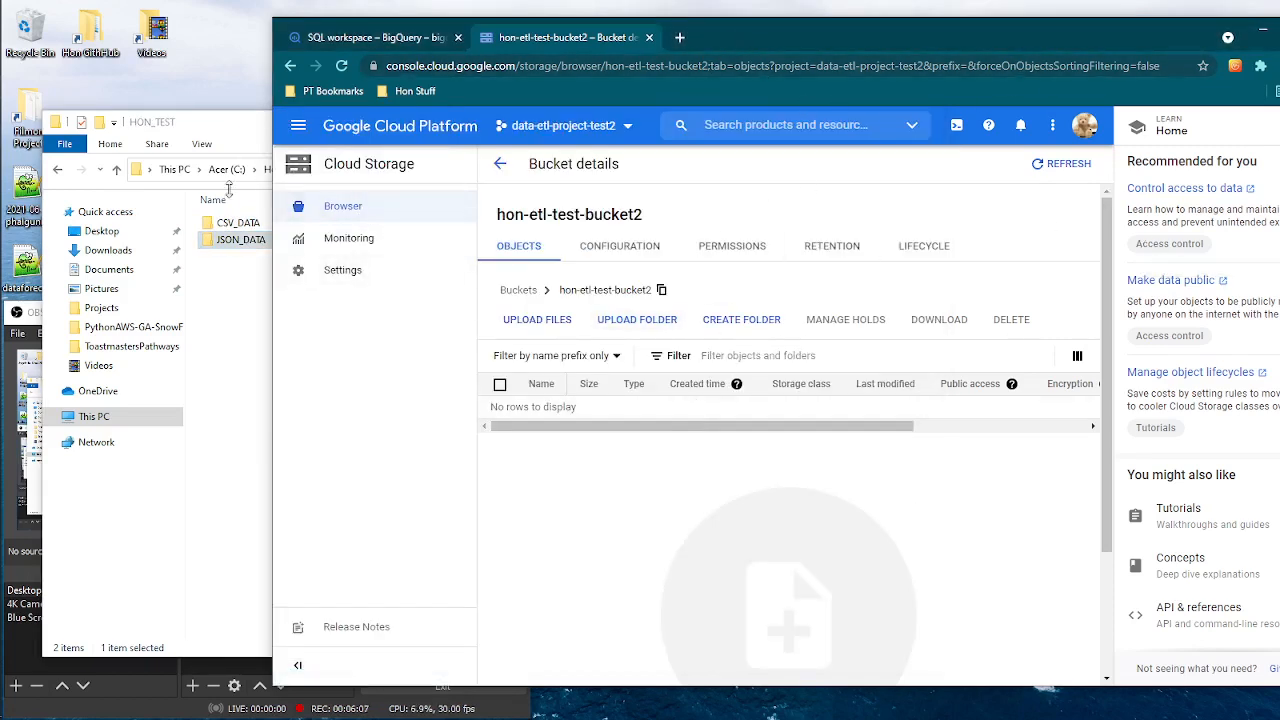
{"action": "left_click_drag", "start_coordinate": [237, 133], "coordinate": [197, 137]}
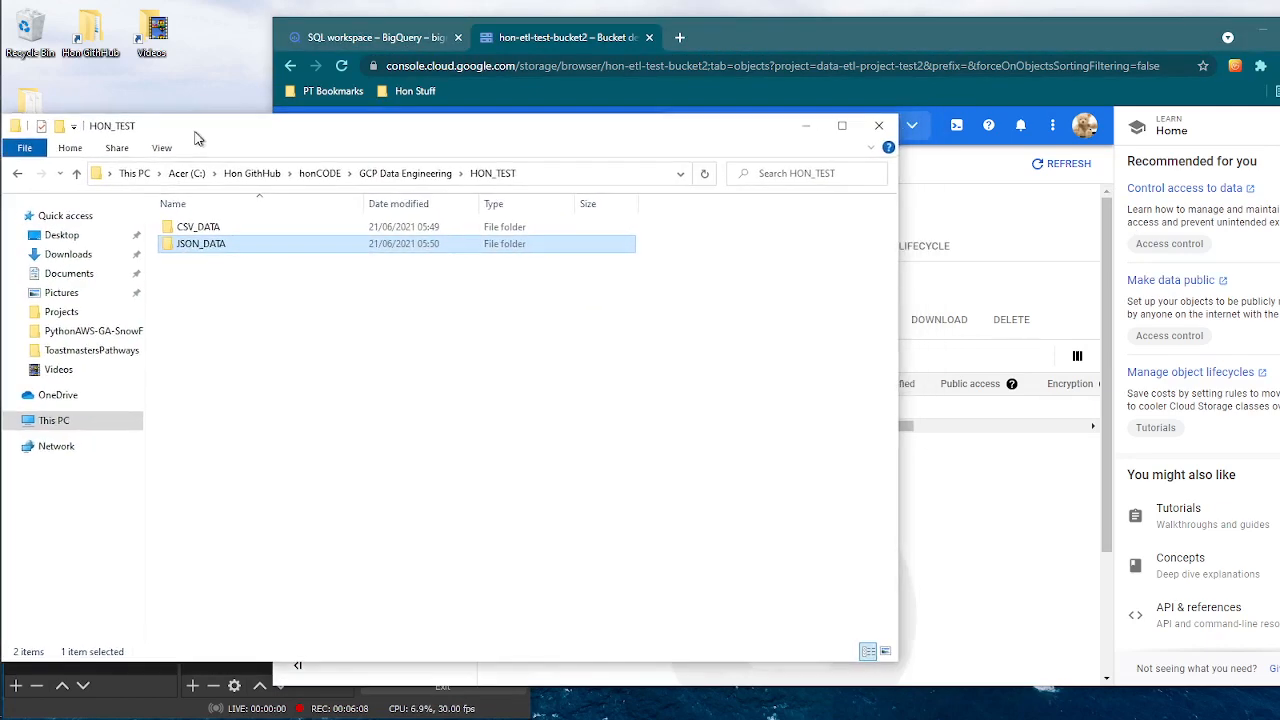
{"action": "double_click", "coordinate": [195, 246]}
{"action": "left_click_drag", "start_coordinate": [223, 235], "coordinate": [957, 420]}
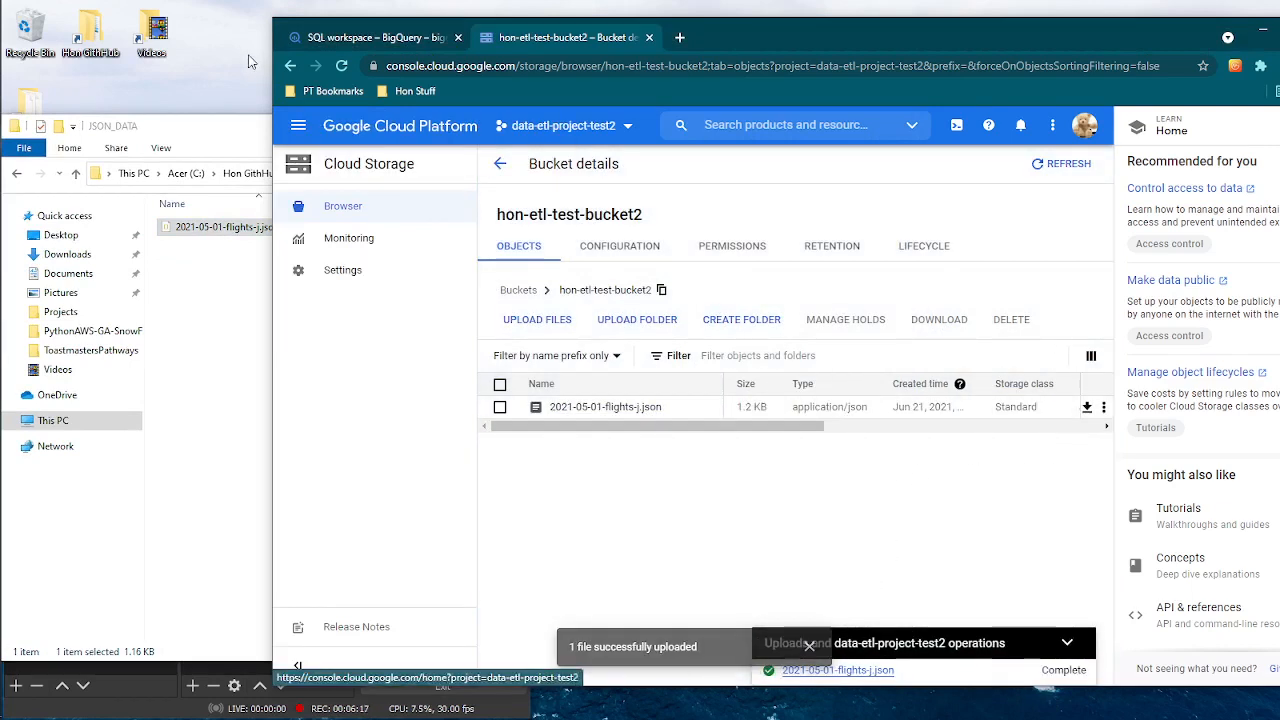
Step: Upload 2021-05-01-flights-c.csv from the local CSV_DATA folder to the hon-etl-test-bucket2 bucket
{"action": "left_click", "coordinate": [217, 129]}
{"action": "left_click", "coordinate": [492, 176]}
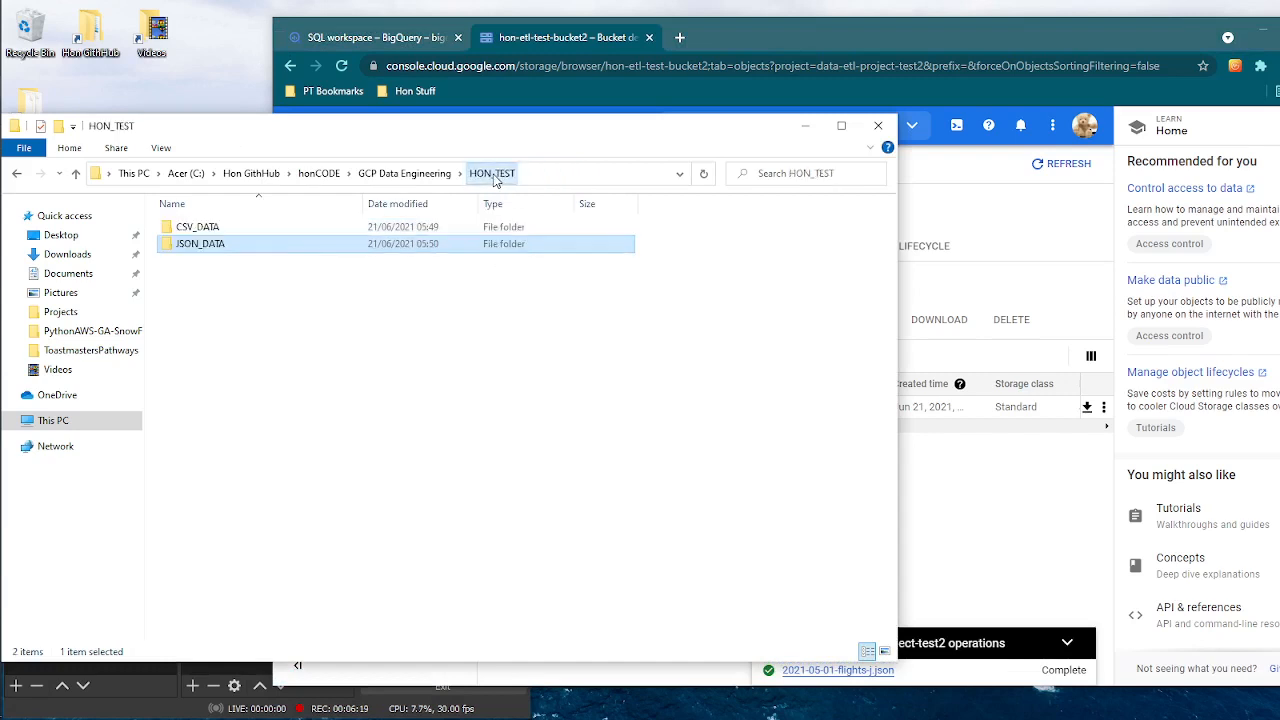
{"action": "double_click", "coordinate": [190, 228]}
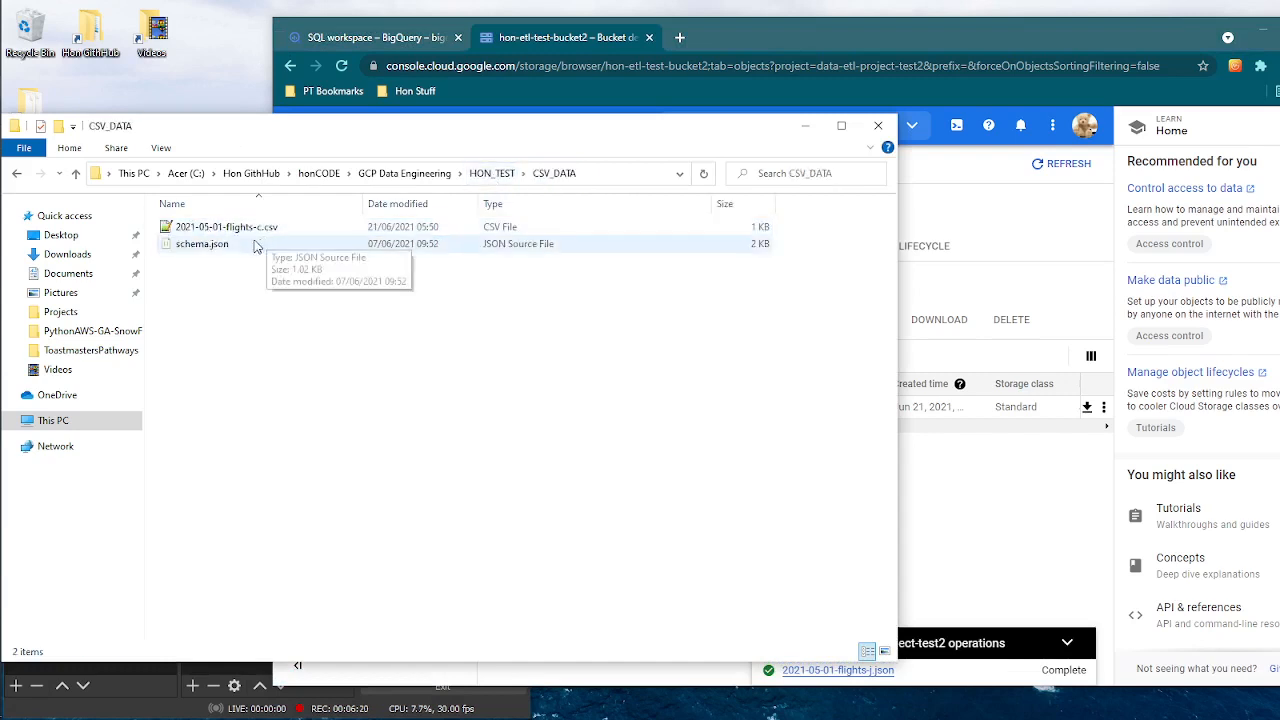
{"action": "left_click", "coordinate": [229, 230]}
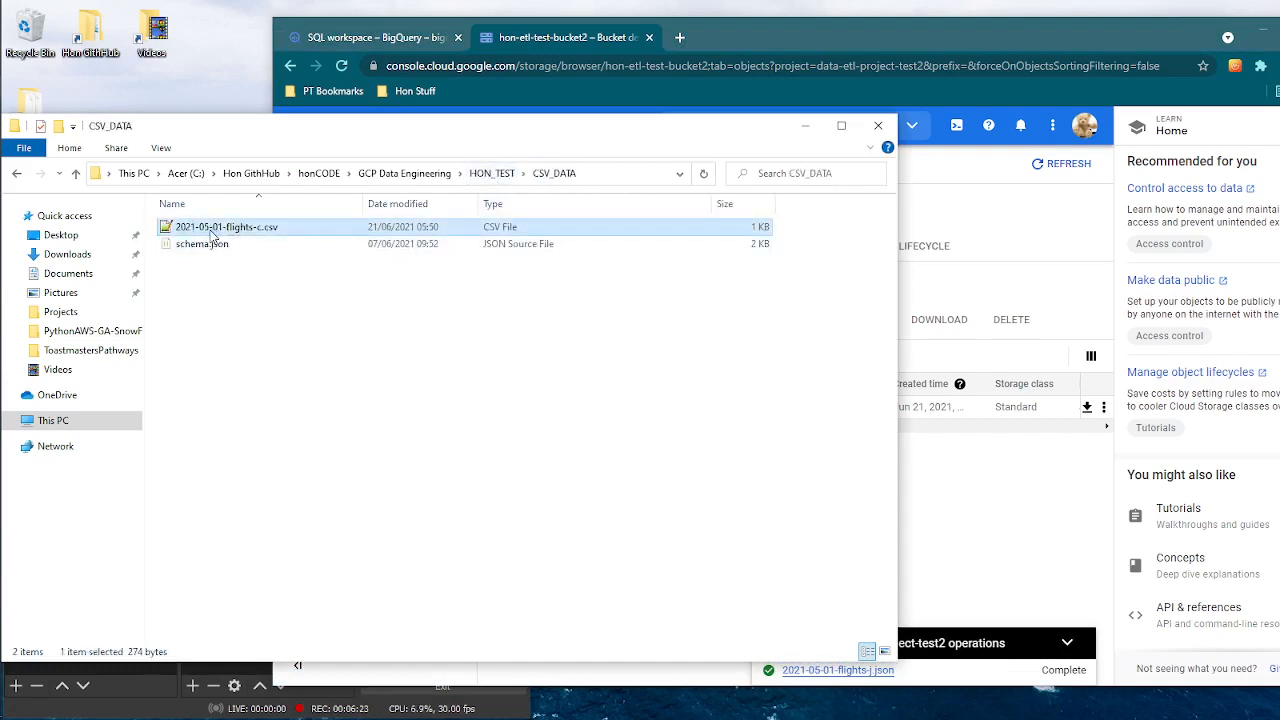
{"action": "left_click", "coordinate": [680, 80]}
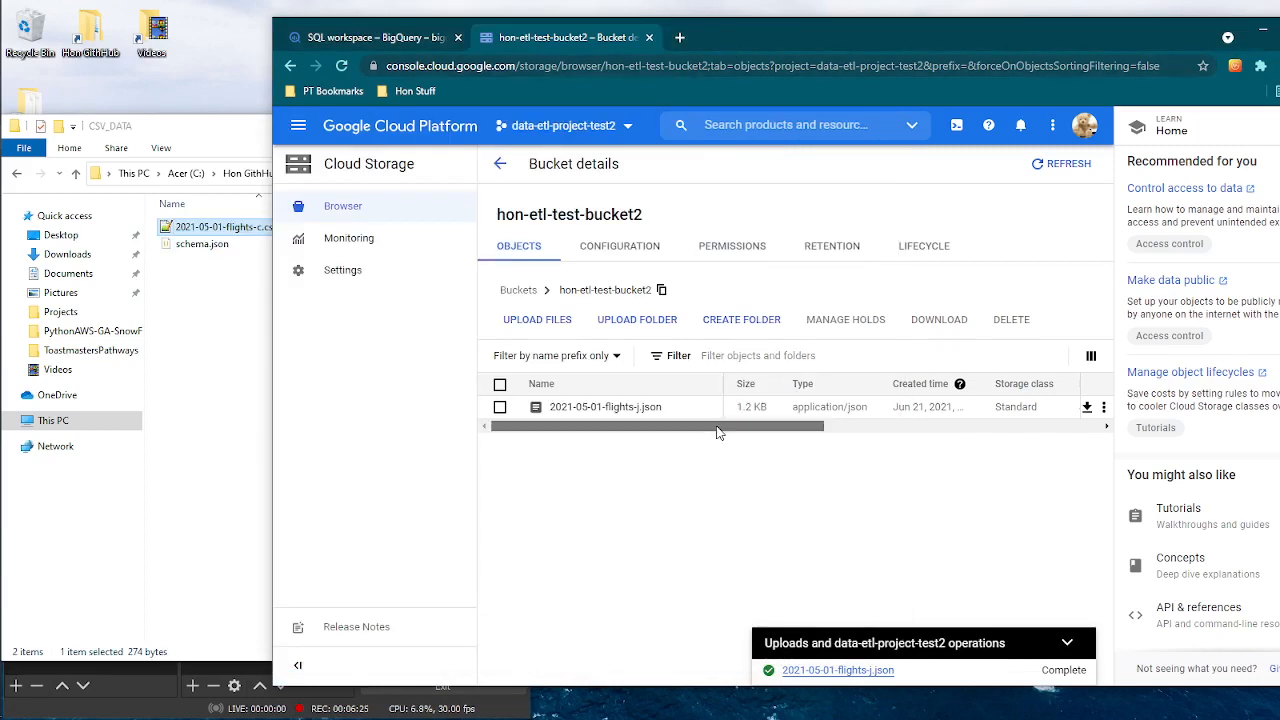
{"action": "mouse_move", "coordinate": [797, 432]}
{"action": "left_mouse_down"}
{"action": "mouse_move", "coordinate": [1006, 434]}
{"action": "mouse_move", "coordinate": [780, 432]}
{"action": "left_mouse_up"}
{"action": "left_click_drag", "start_coordinate": [226, 228], "coordinate": [961, 422]}
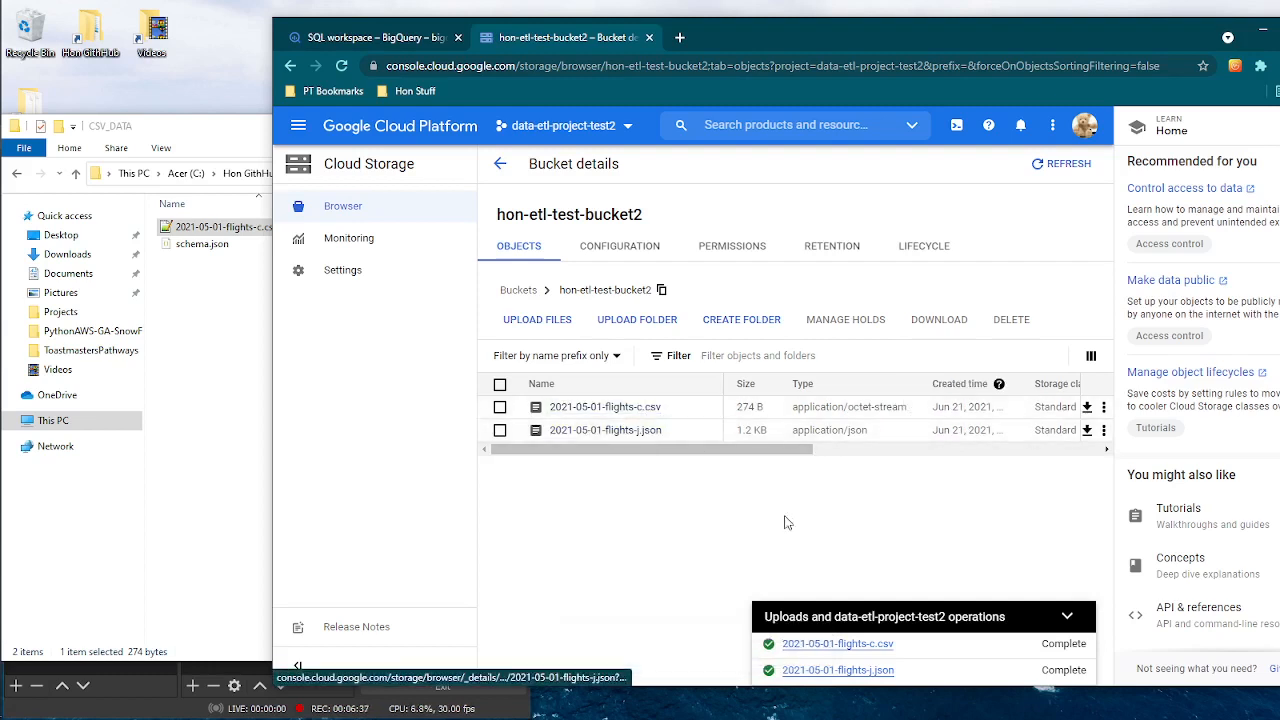
Step: Minimize the CSV_DATA folder window, maximize the browser and collapse the upload status list
{"action": "left_click", "coordinate": [183, 137]}
{"action": "left_click_drag", "start_coordinate": [460, 157], "coordinate": [526, 120]}
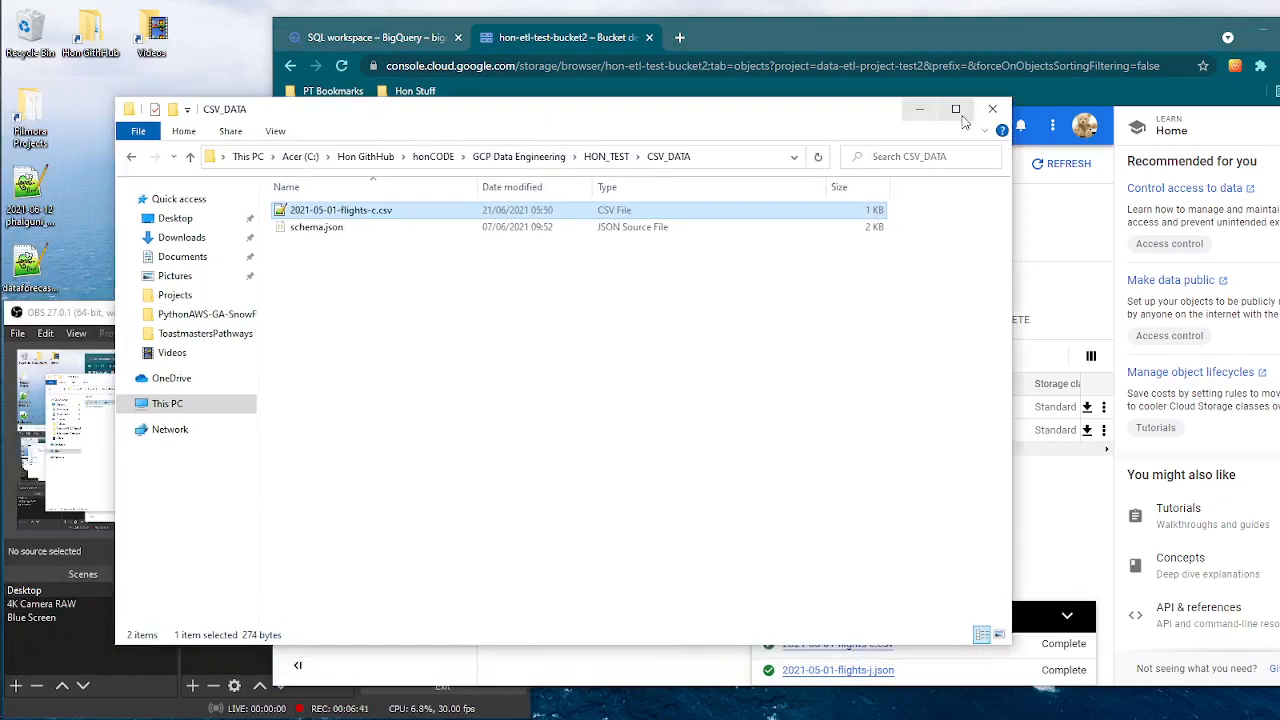
{"action": "left_click", "coordinate": [918, 110]}
{"action": "double_click", "coordinate": [910, 54]}
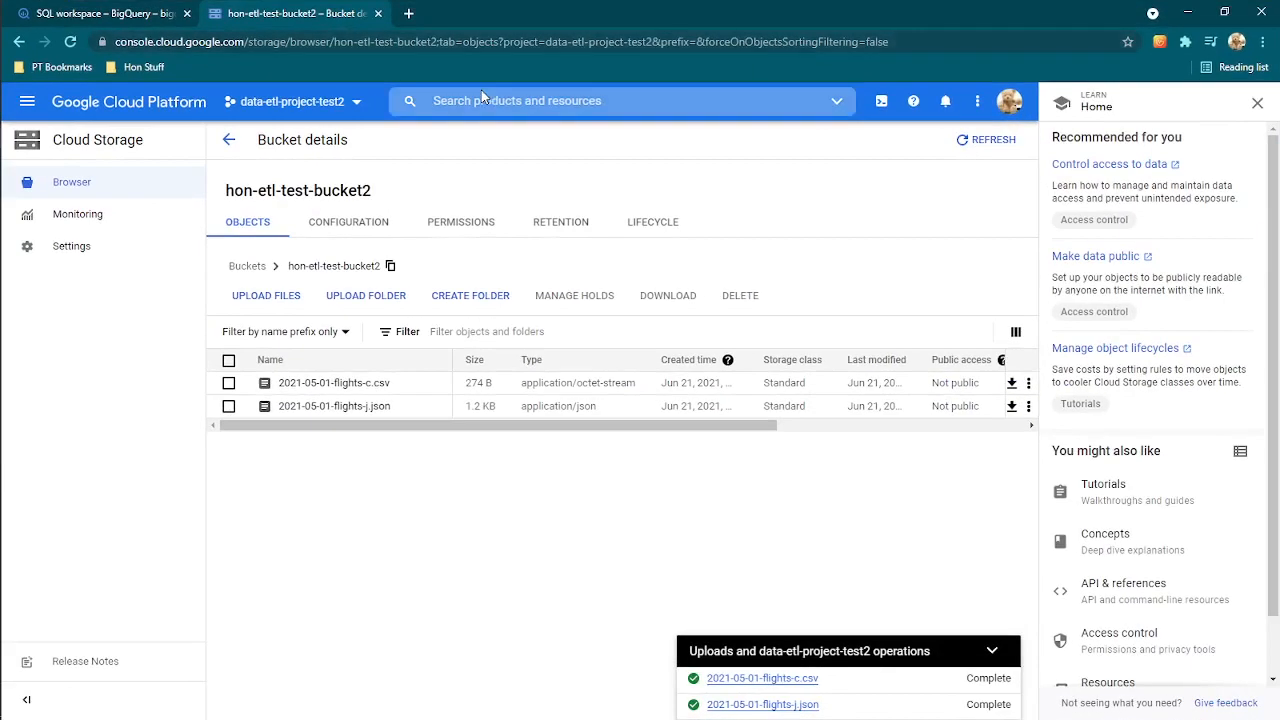
{"action": "left_click", "coordinate": [993, 652]}
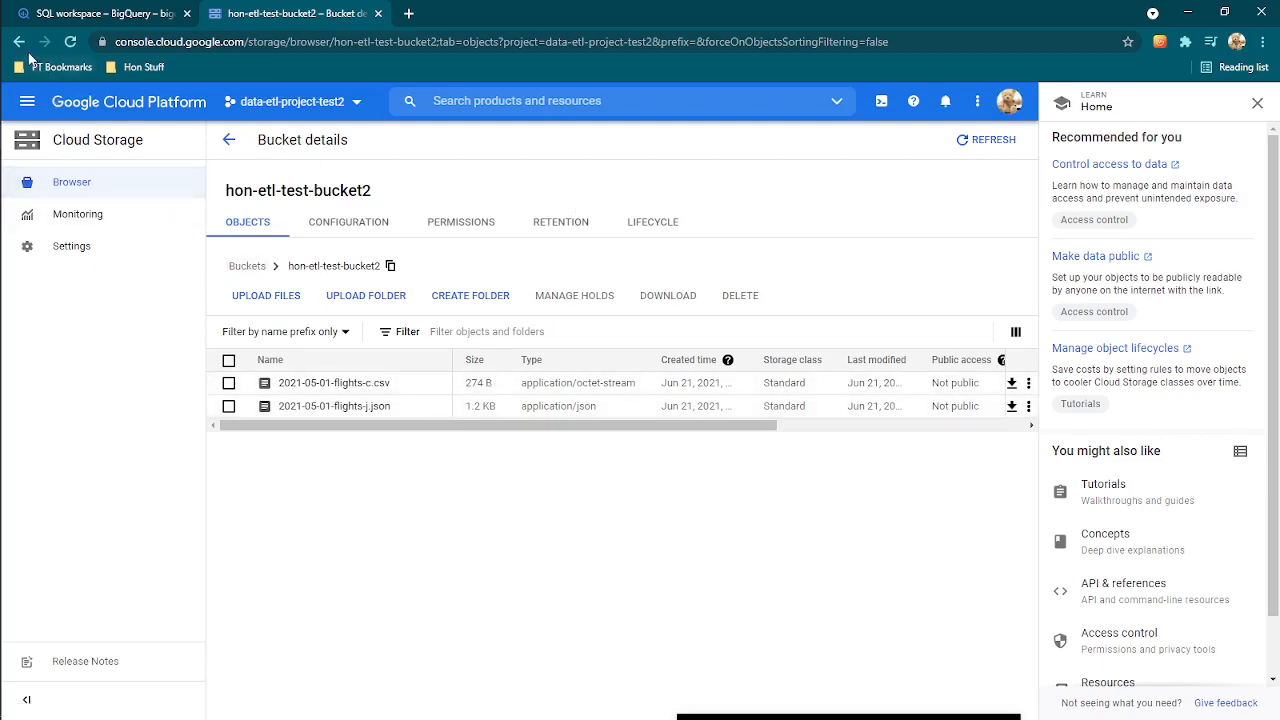
Step: Pin BigQuery among the Google Cloud products and open its SQL workspace for data-etl-project-test2
{"action": "left_click", "coordinate": [27, 101]}
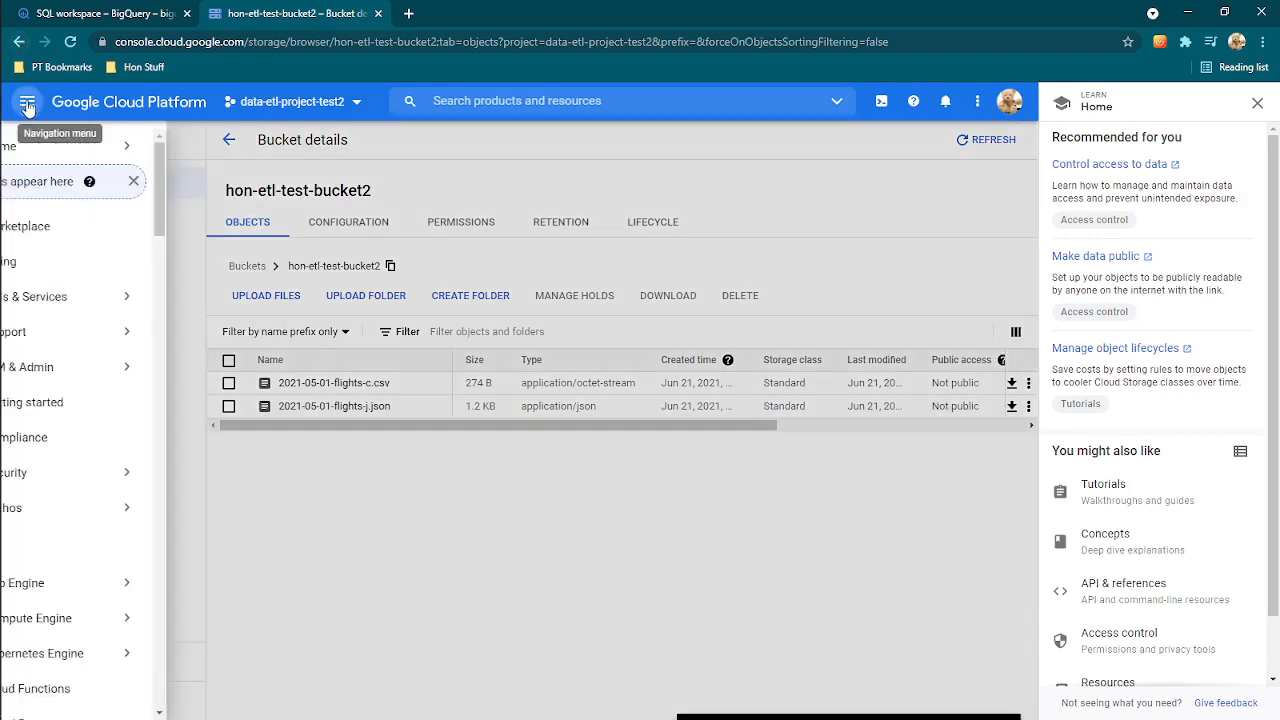
{"action": "mouse_move", "coordinate": [193, 316]}
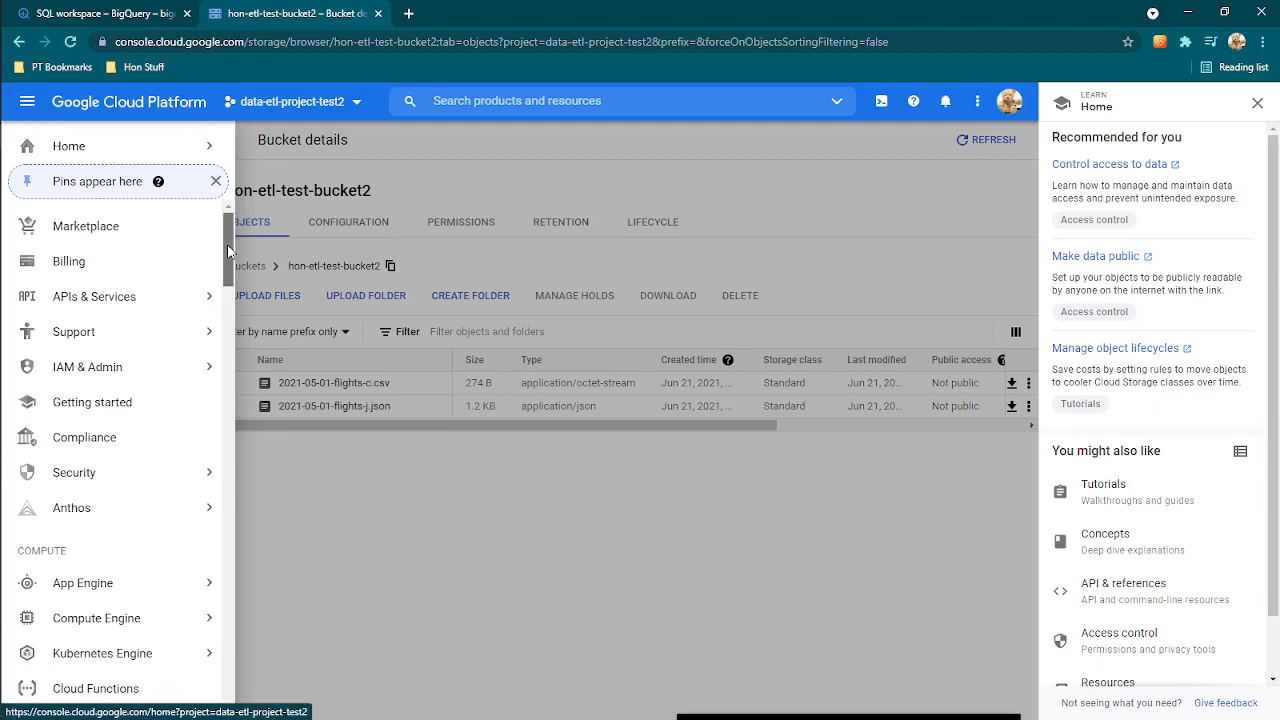
{"action": "mouse_move", "coordinate": [227, 244]}
{"action": "left_mouse_down"}
{"action": "mouse_move", "coordinate": [231, 690]}
{"action": "mouse_move", "coordinate": [266, 486]}
{"action": "left_mouse_up"}
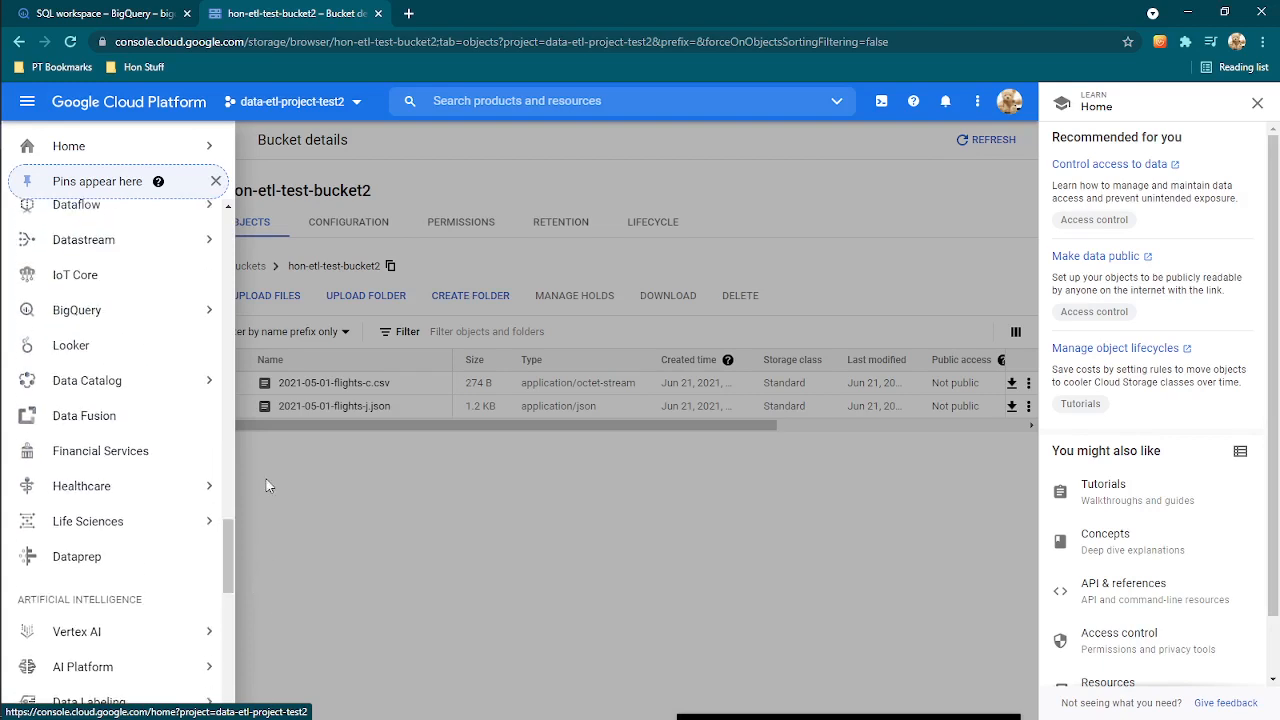
{"action": "left_click", "coordinate": [180, 310]}
{"action": "mouse_move", "coordinate": [148, 345]}
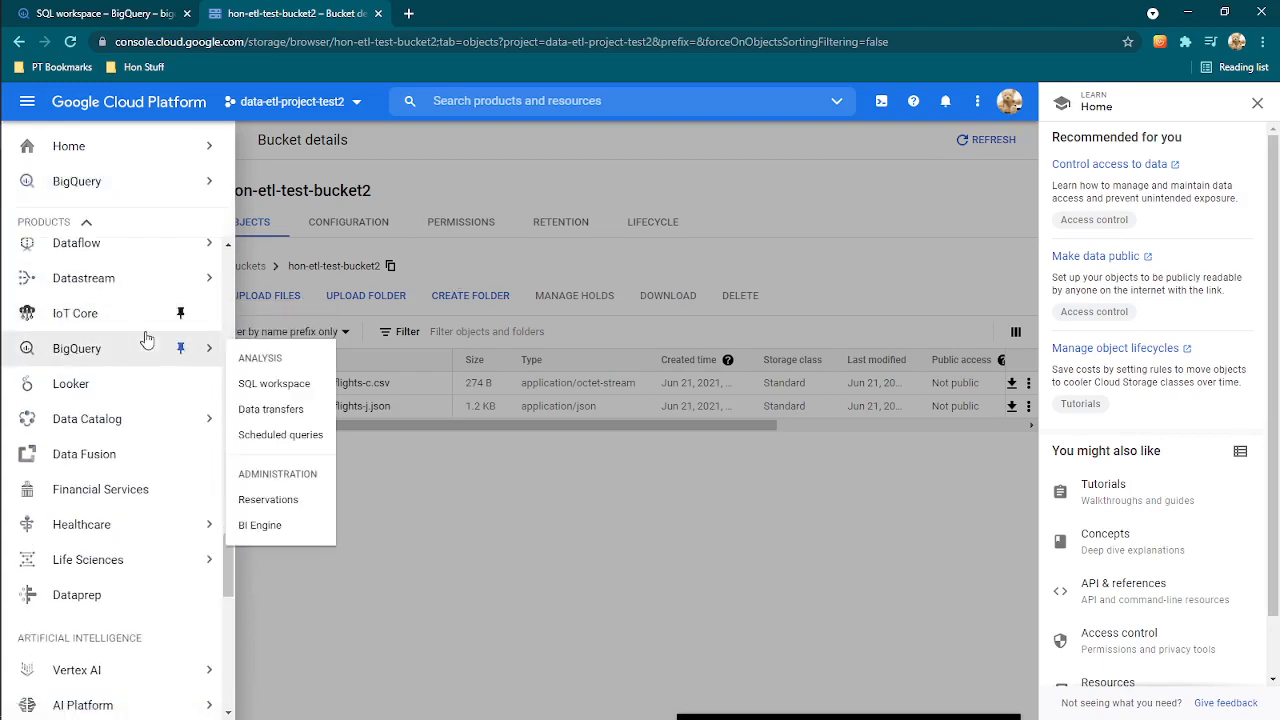
{"action": "left_click", "coordinate": [99, 352]}
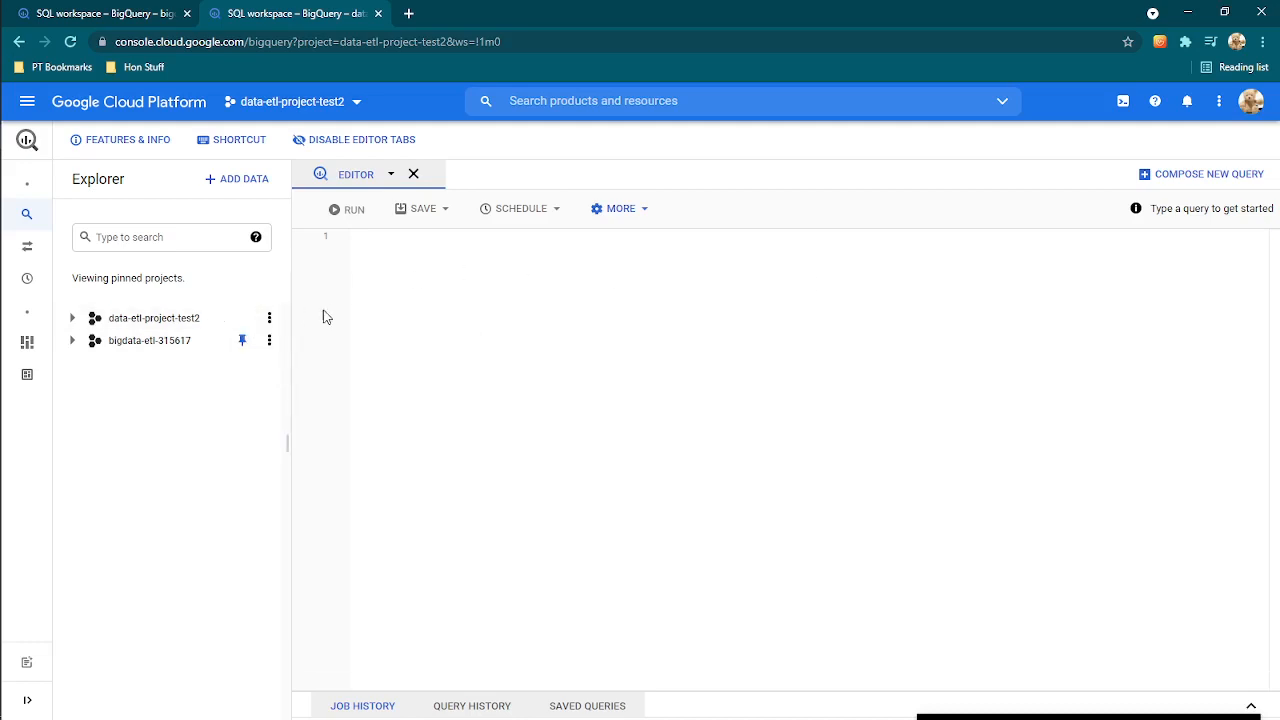
Step: Create a dataset with the ID data_set_hon2 in data-etl-project-test2, keeping the default location and Google-managed encryption key
{"action": "left_click", "coordinate": [74, 320]}
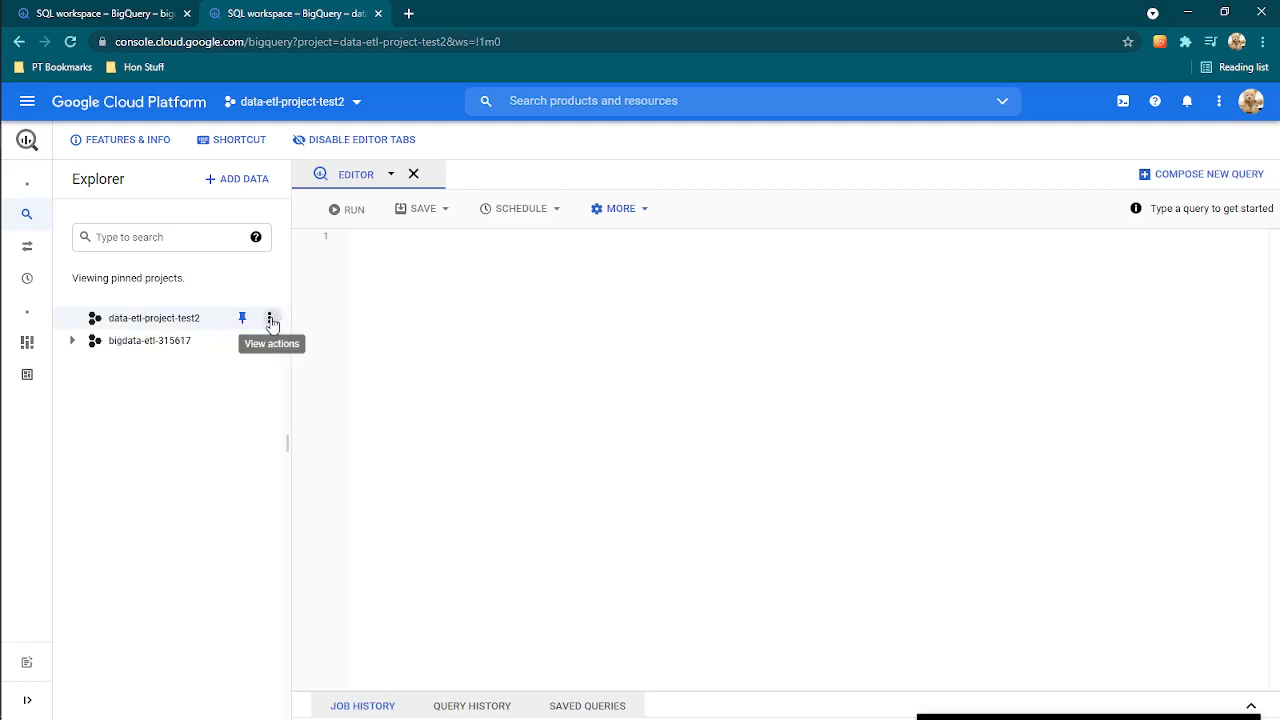
{"action": "left_click", "coordinate": [270, 320]}
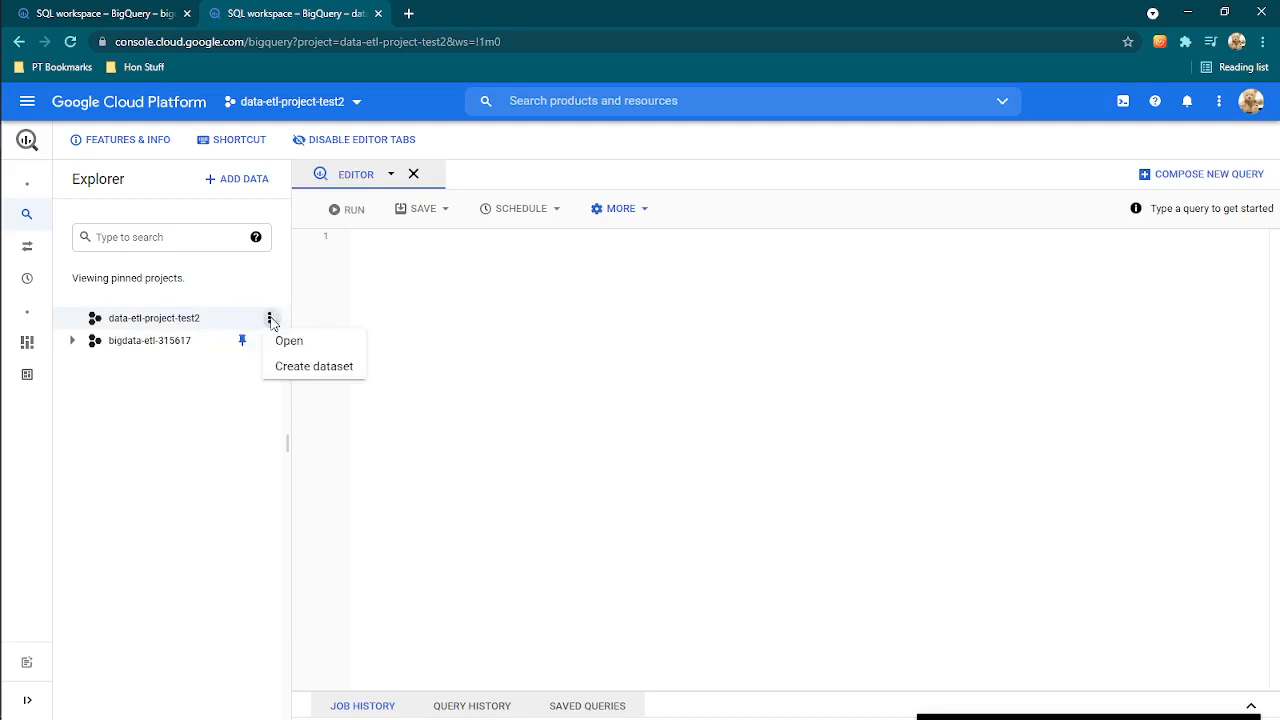
{"action": "left_click", "coordinate": [333, 370]}
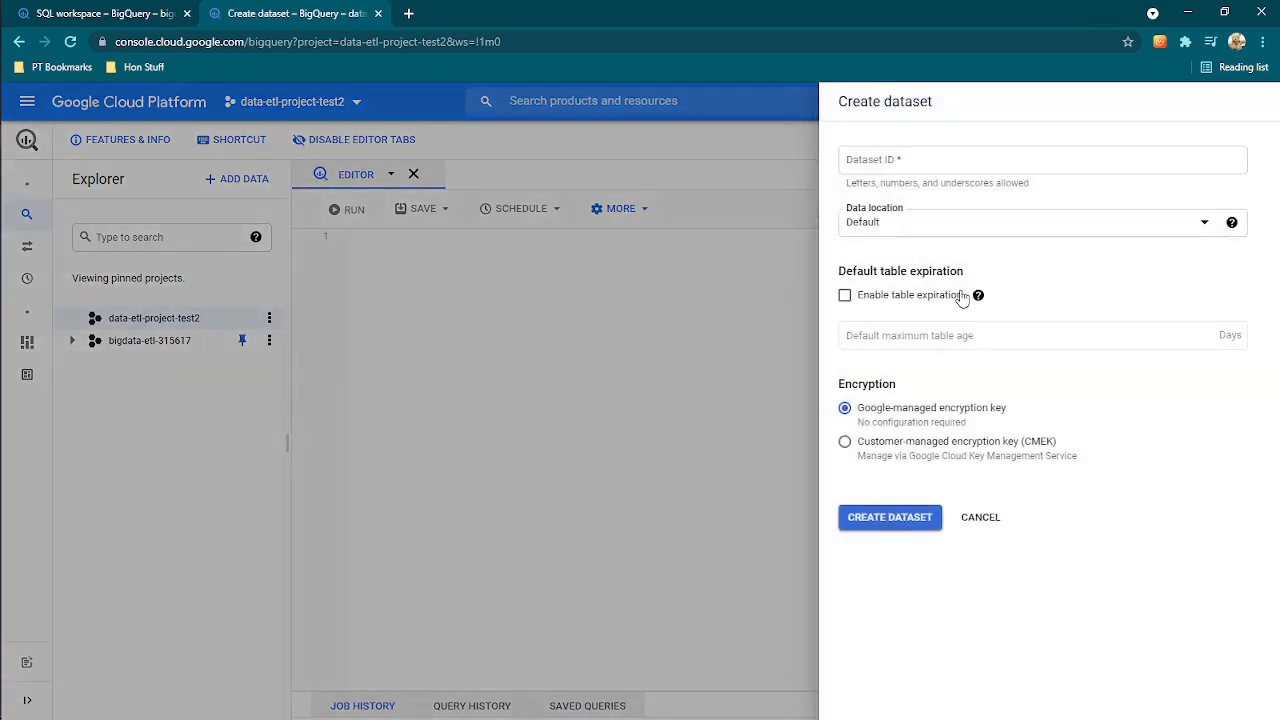
{"action": "left_click", "coordinate": [907, 158]}
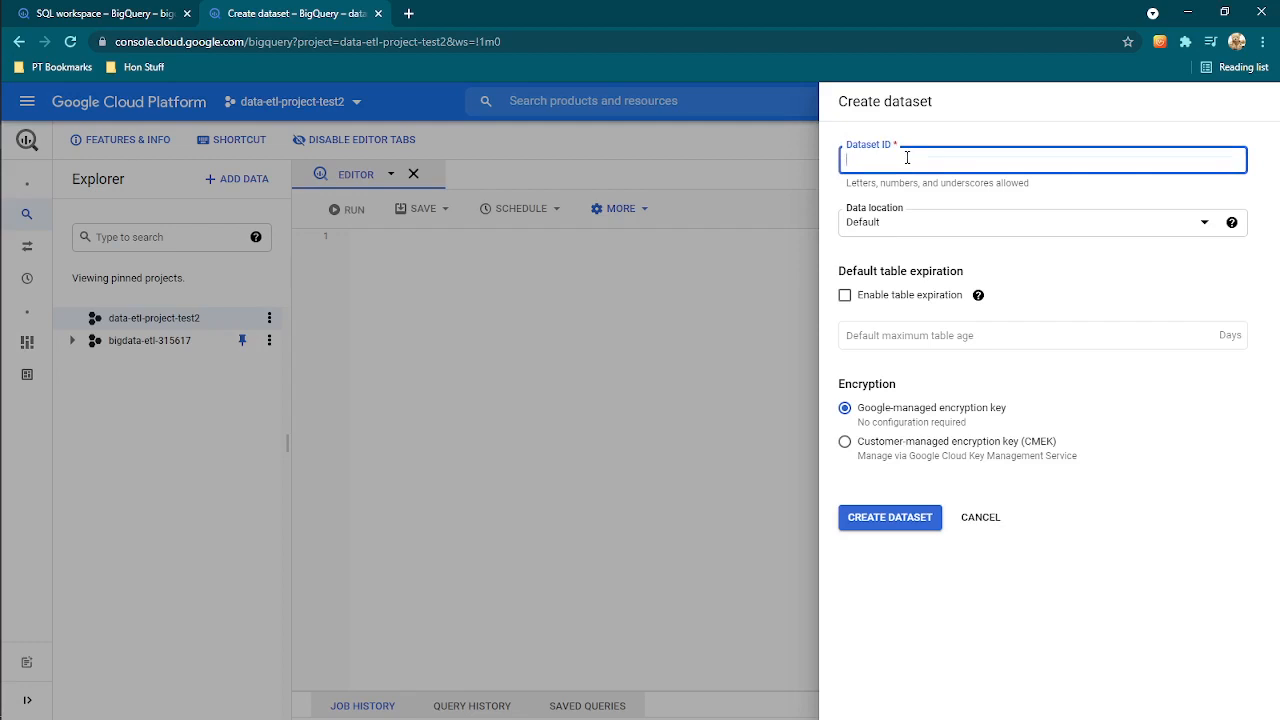
{"action": "type", "text": "data_set_hon2"}
{"action": "left_click", "coordinate": [894, 524]}
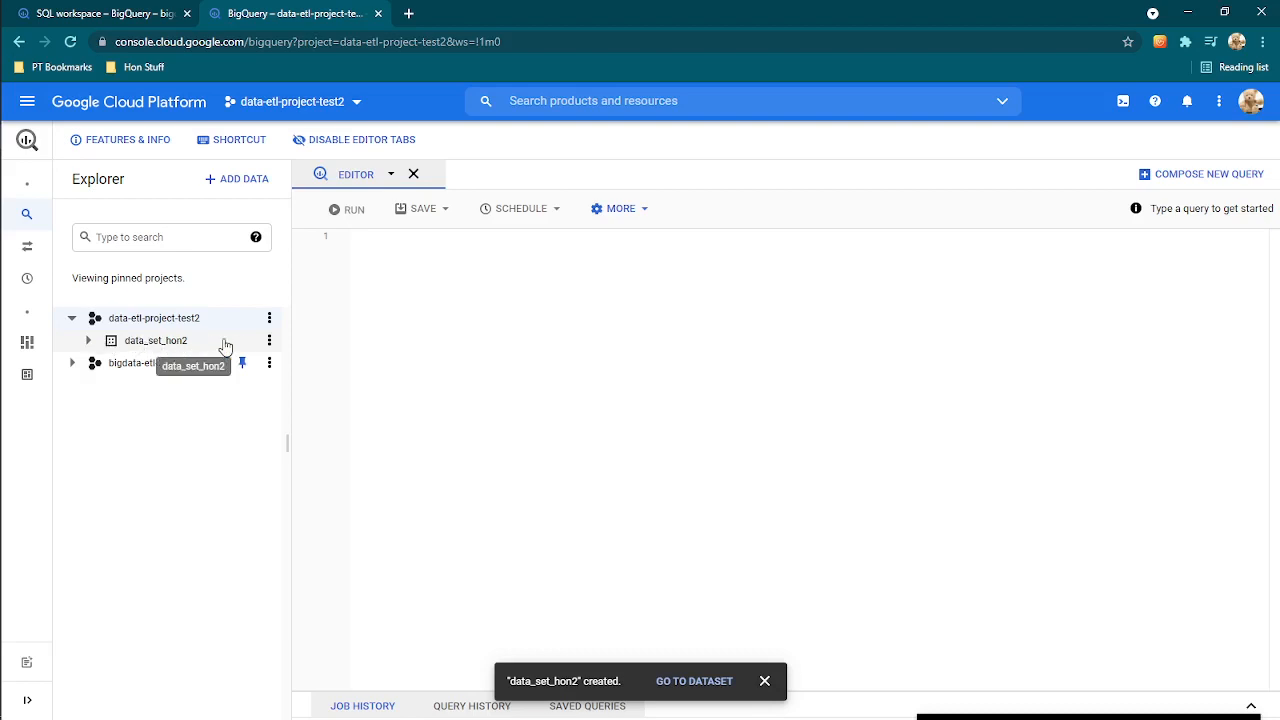
Step: Open the details of the data_set_hon2 dataset under data-etl-project-test2
{"action": "left_click", "coordinate": [88, 341]}
{"action": "left_click", "coordinate": [268, 342]}
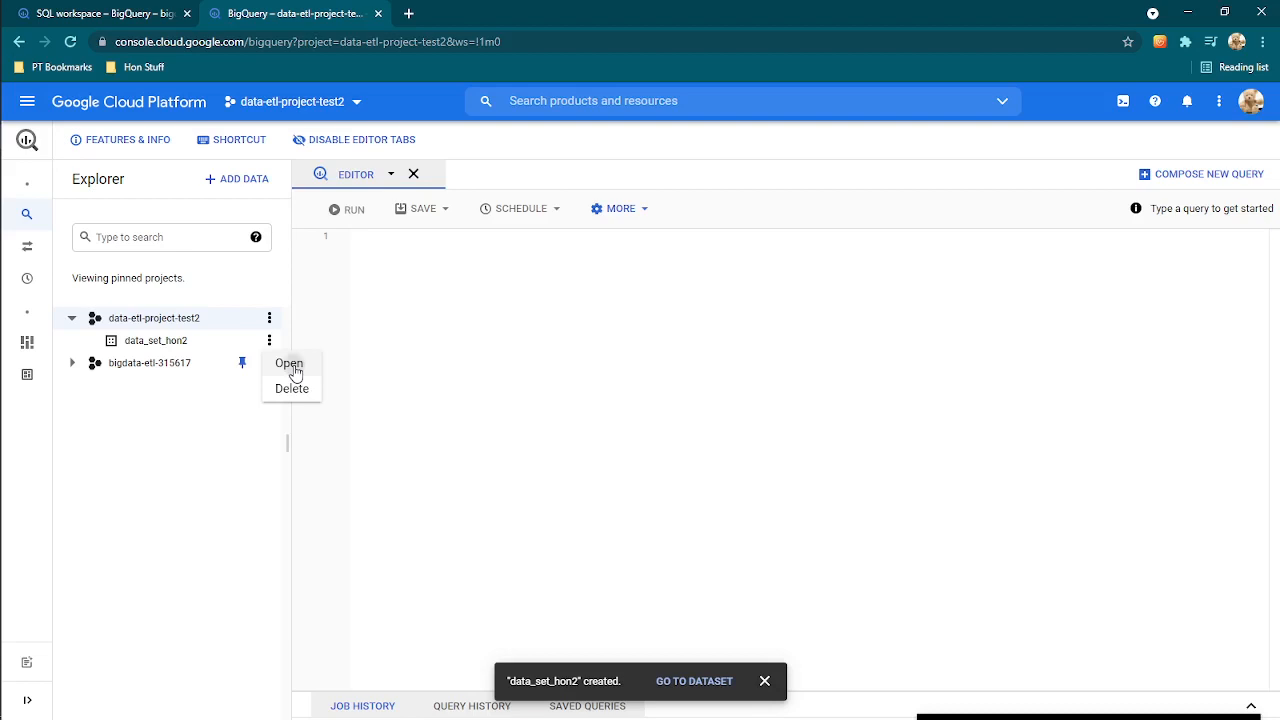
{"action": "left_click", "coordinate": [293, 367]}
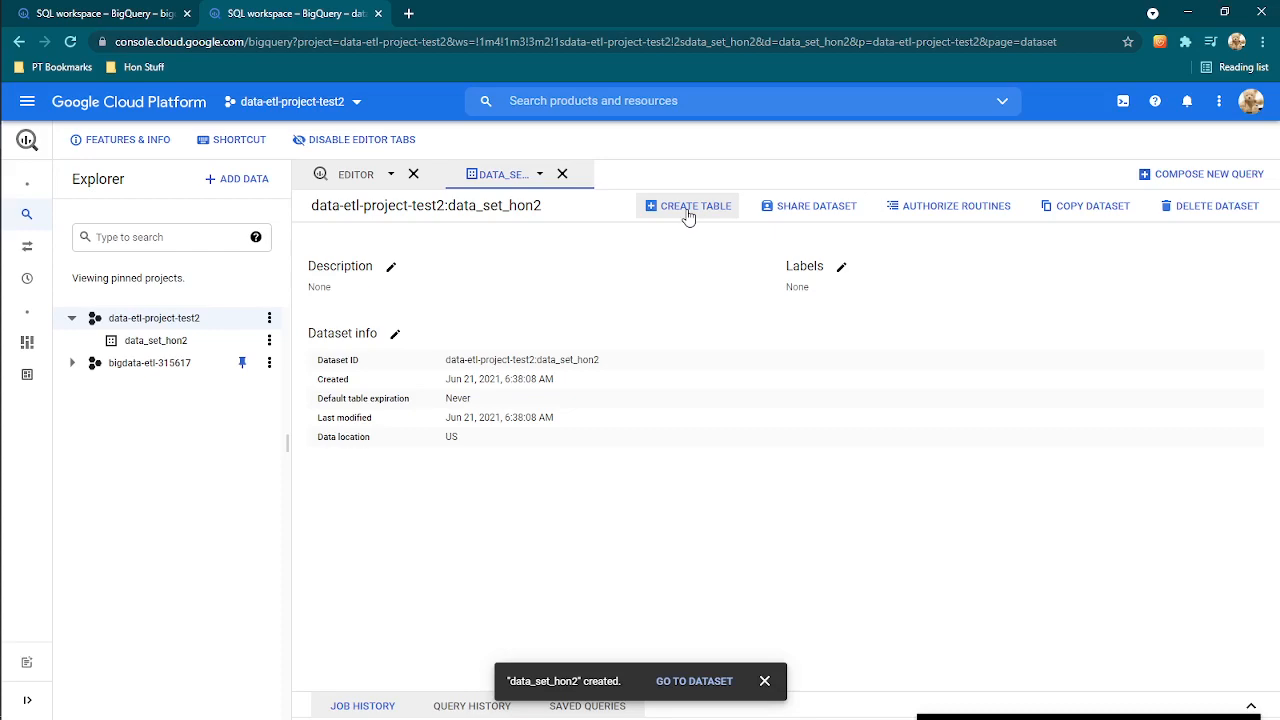
Step: Start a new table in data_set_hon2 from Google Cloud Storage, using 2021-05-01-flights-j.json in hon-etl-test-bucket2 as the source file
{"action": "left_click", "coordinate": [688, 214]}
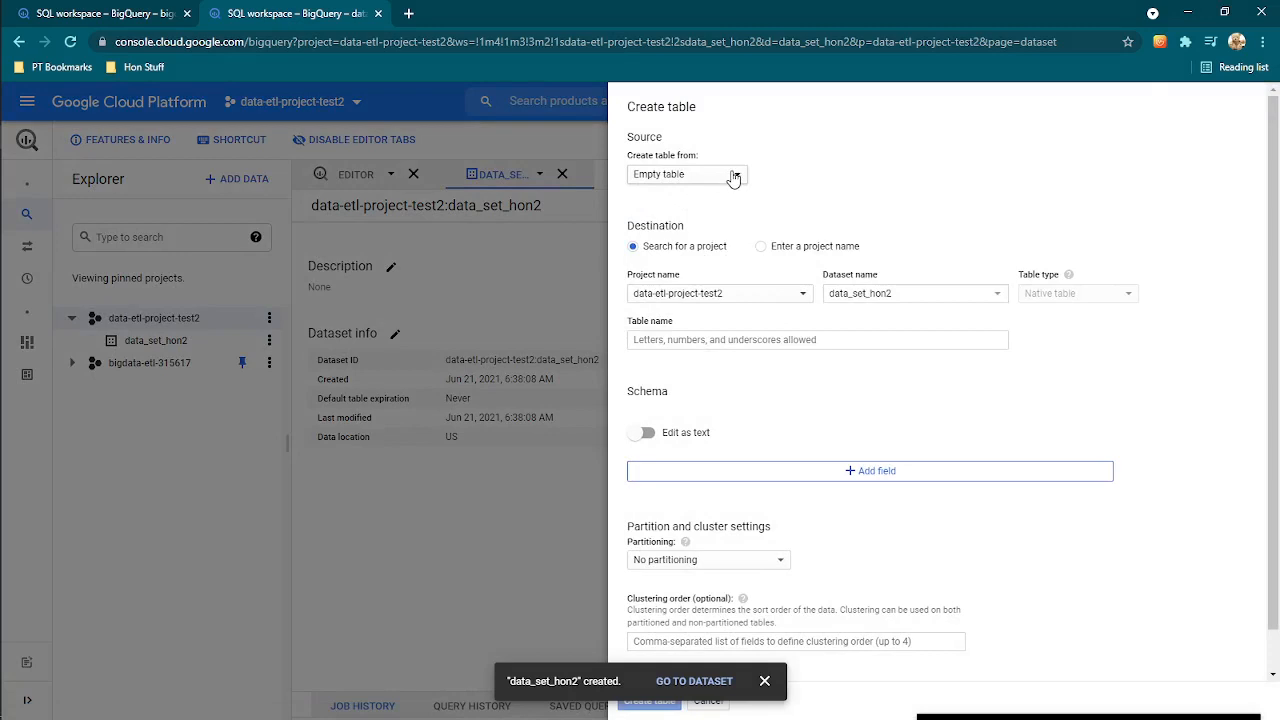
{"action": "left_click", "coordinate": [734, 176]}
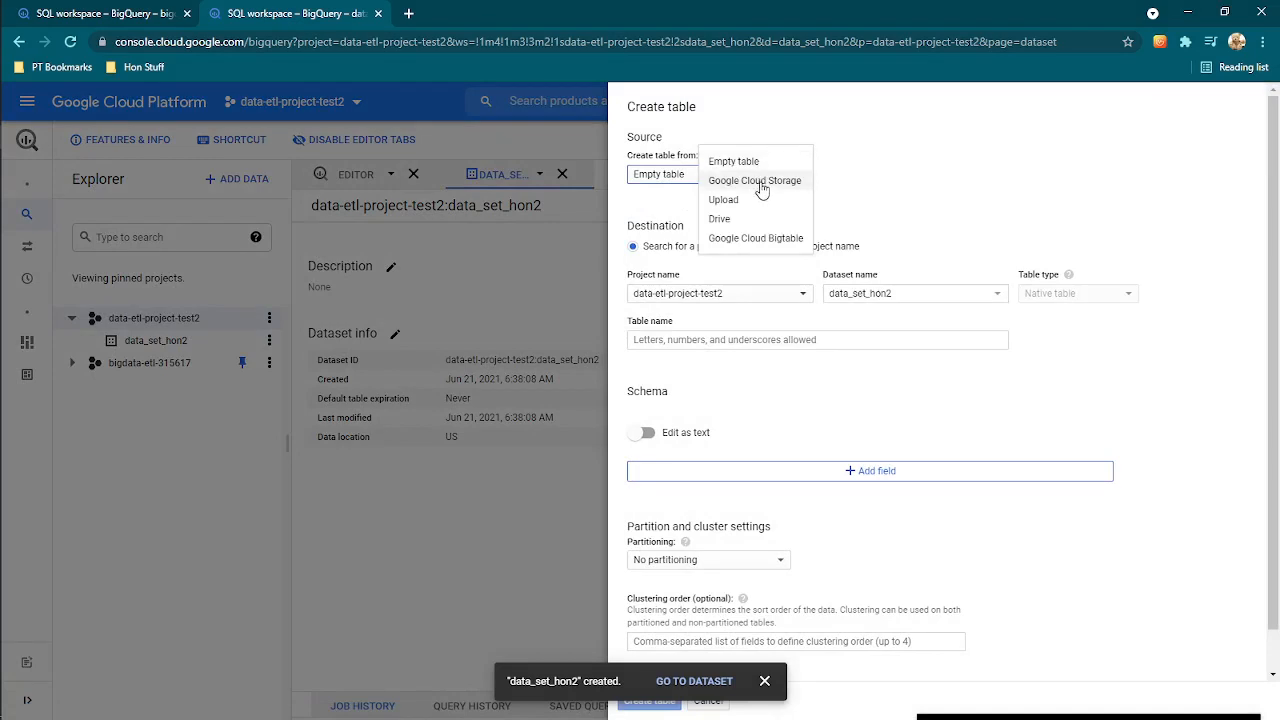
{"action": "left_click", "coordinate": [762, 190]}
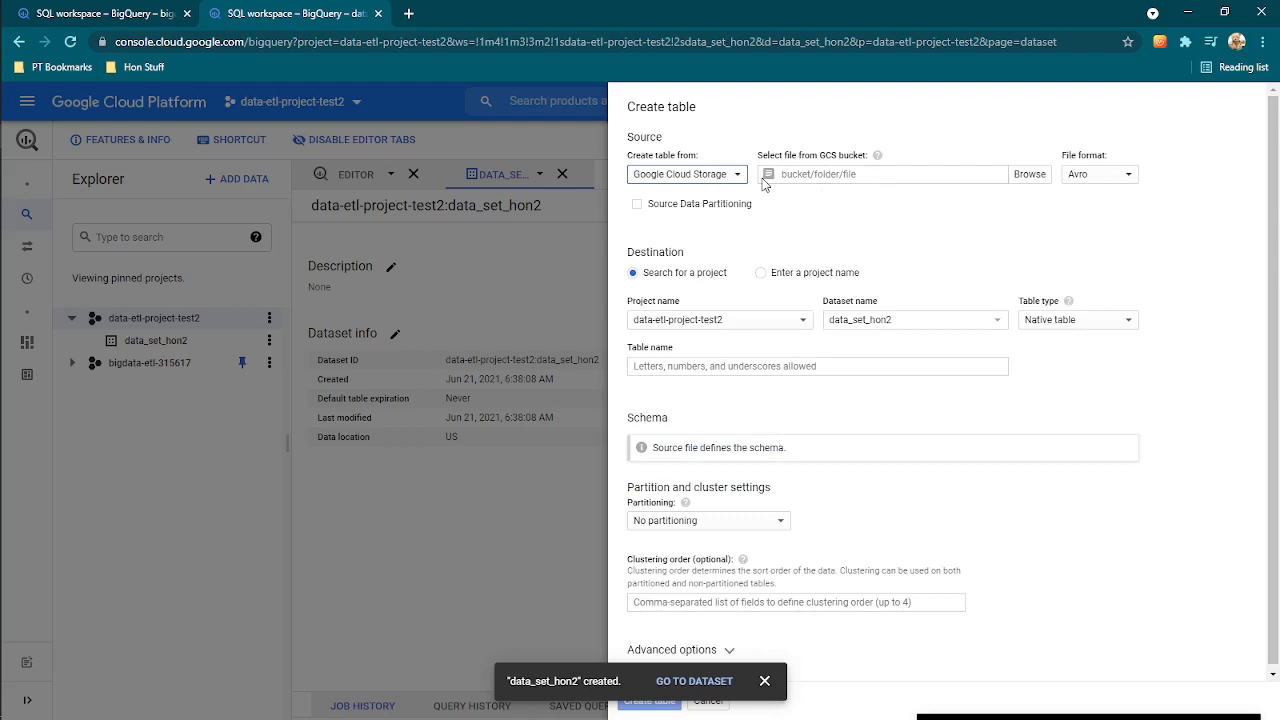
{"action": "left_click", "coordinate": [1030, 176]}
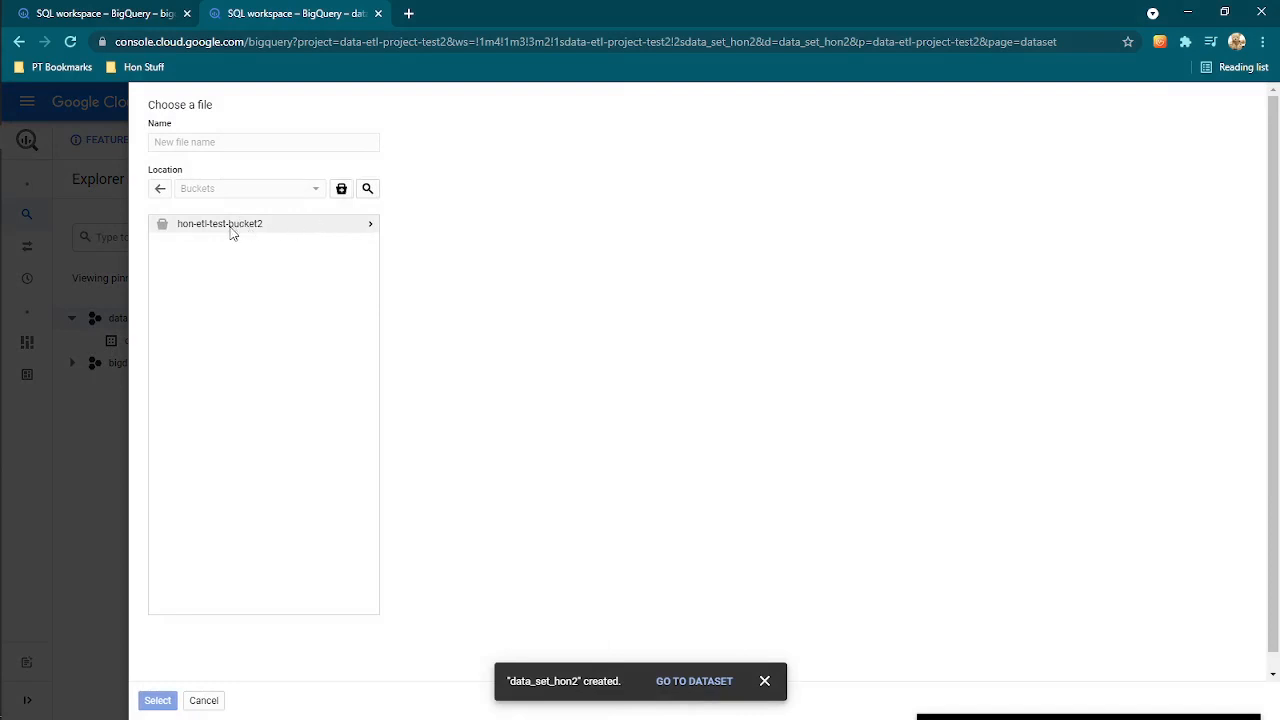
{"action": "left_click", "coordinate": [369, 226]}
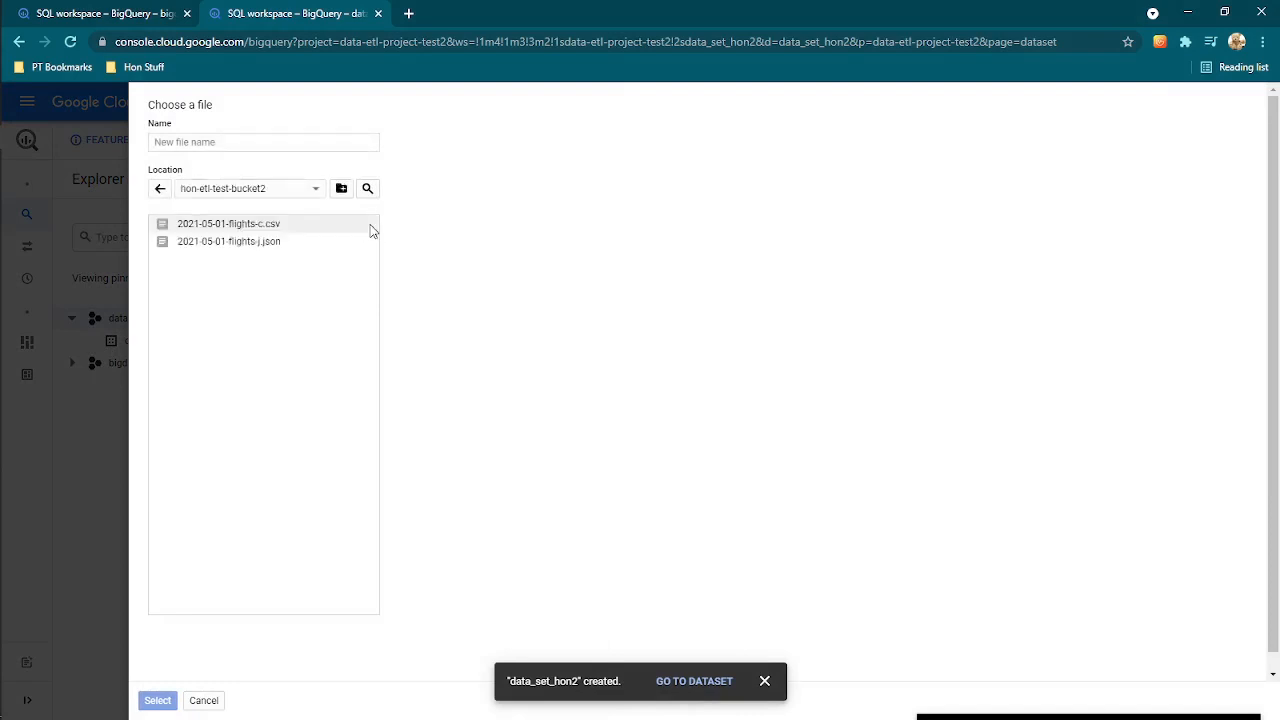
{"action": "left_click", "coordinate": [255, 250]}
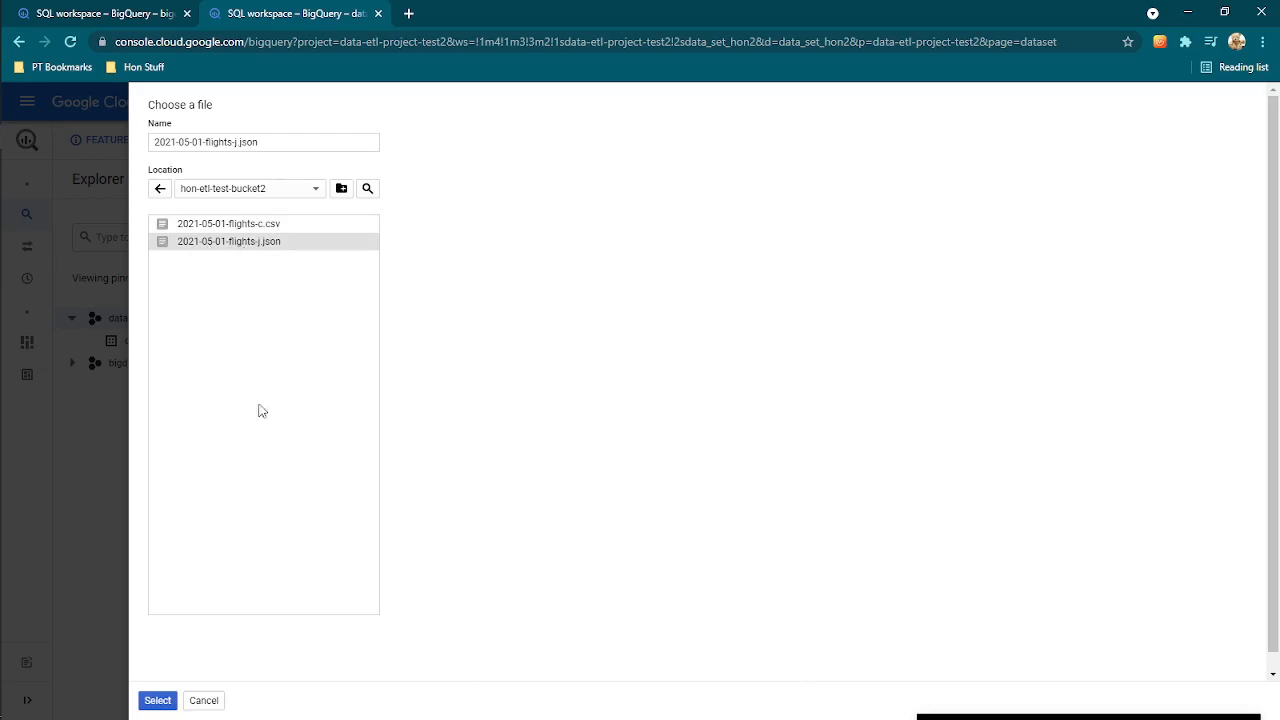
{"action": "left_click", "coordinate": [160, 700]}
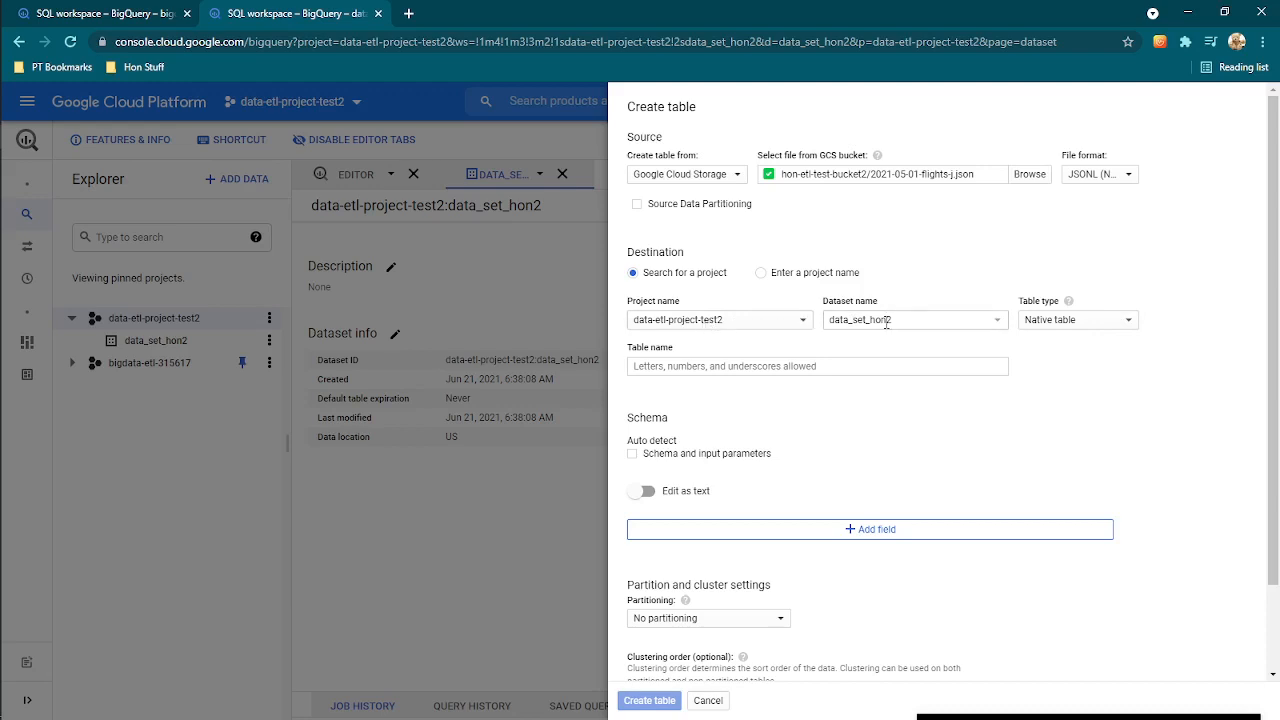
Step: Keep the table type as native, name the table flights_json, enable schema auto-detection and create it
{"action": "left_click", "coordinate": [1101, 327]}
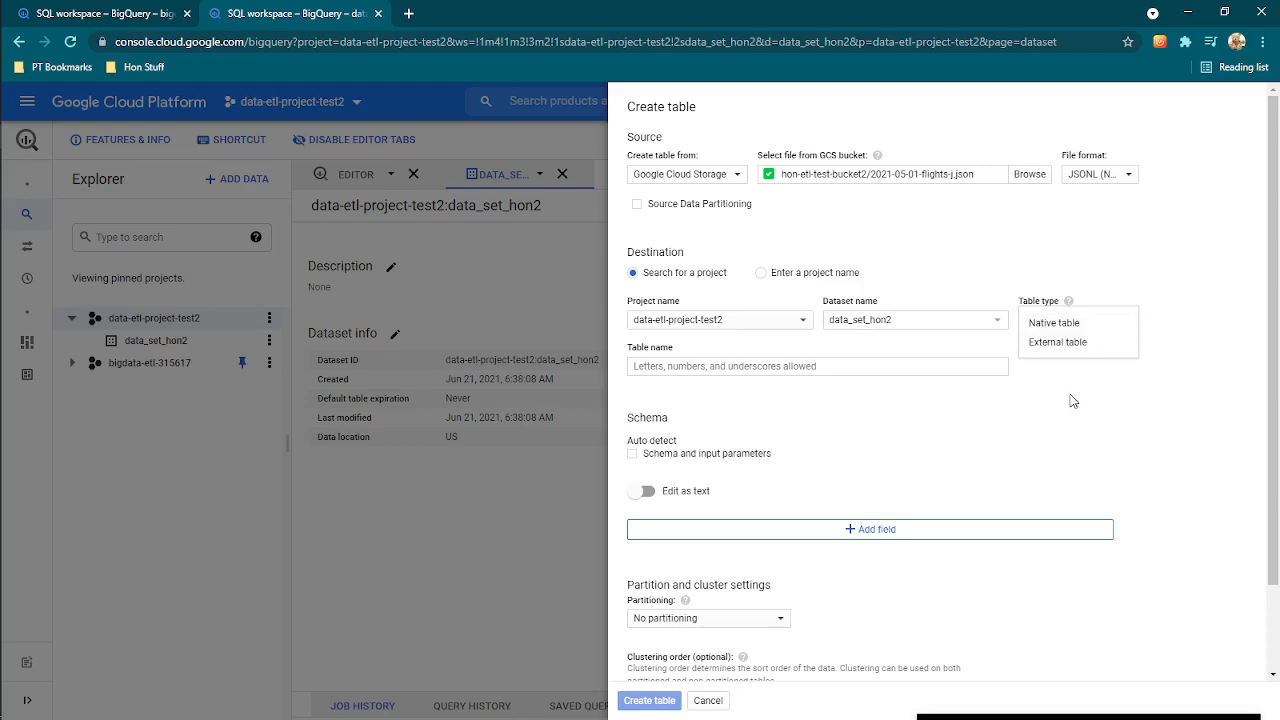
{"action": "left_click", "coordinate": [1076, 323]}
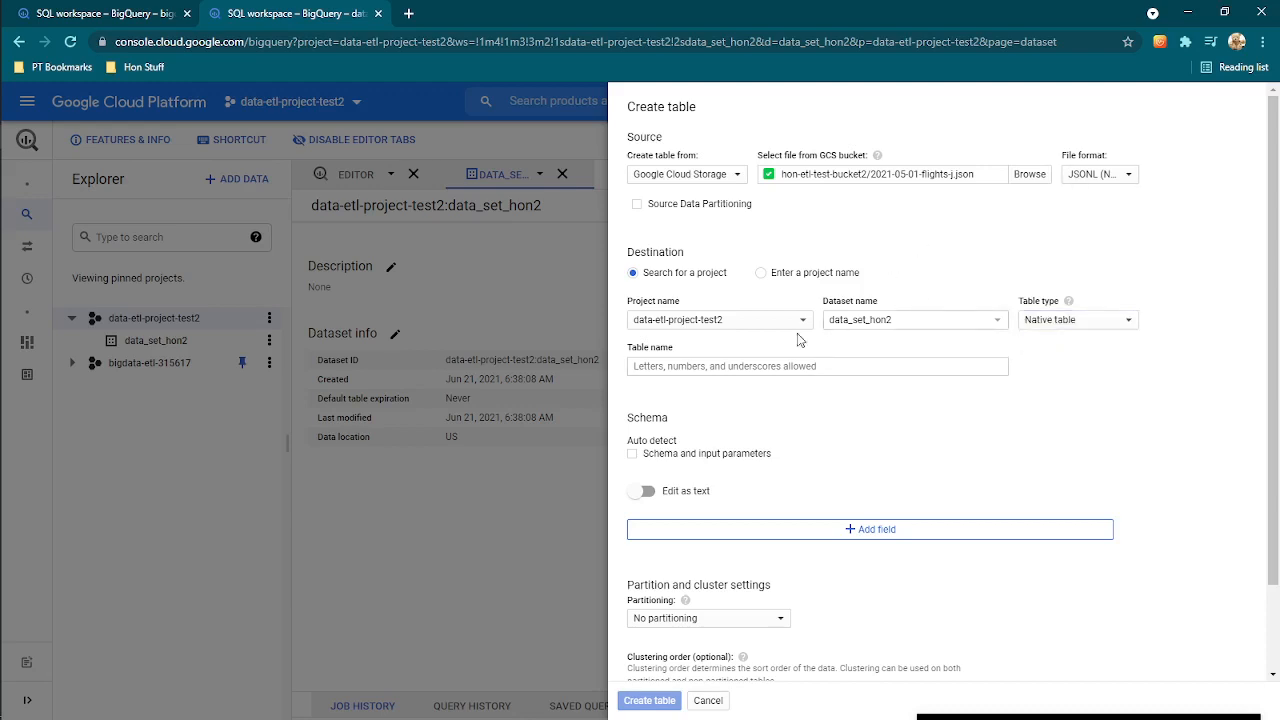
{"action": "left_click", "coordinate": [674, 368]}
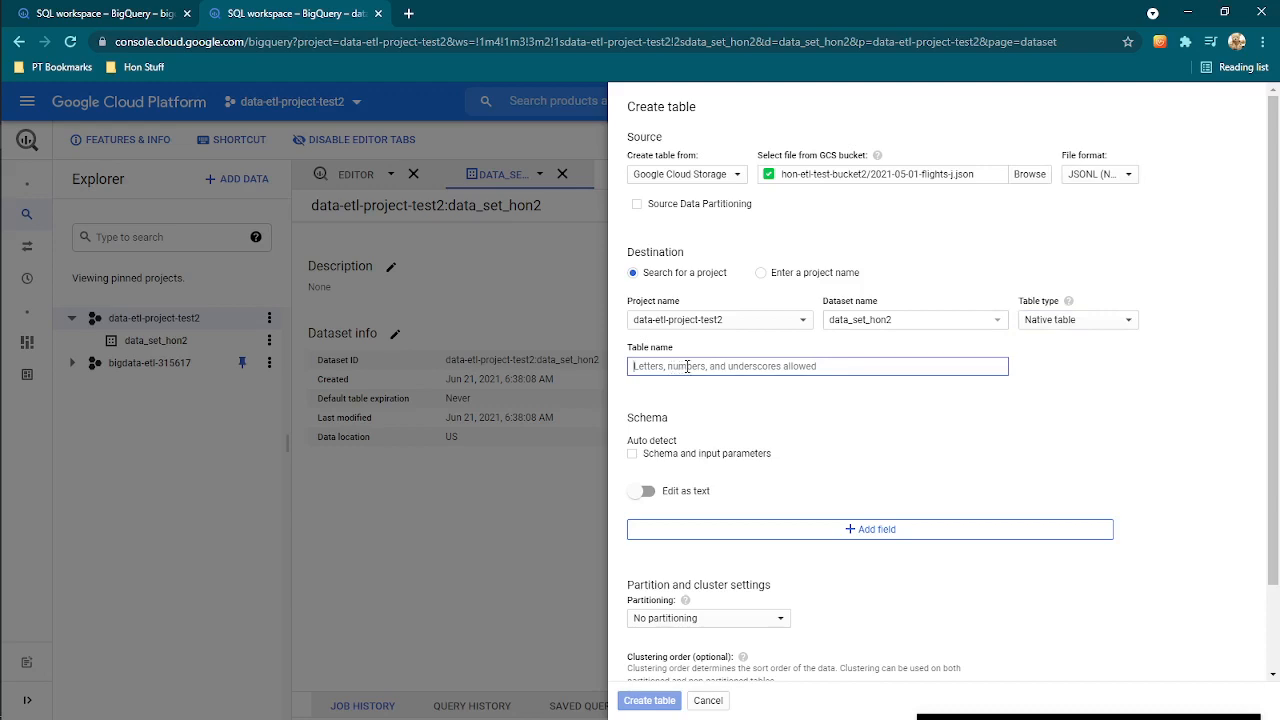
{"action": "type", "text": "f"}
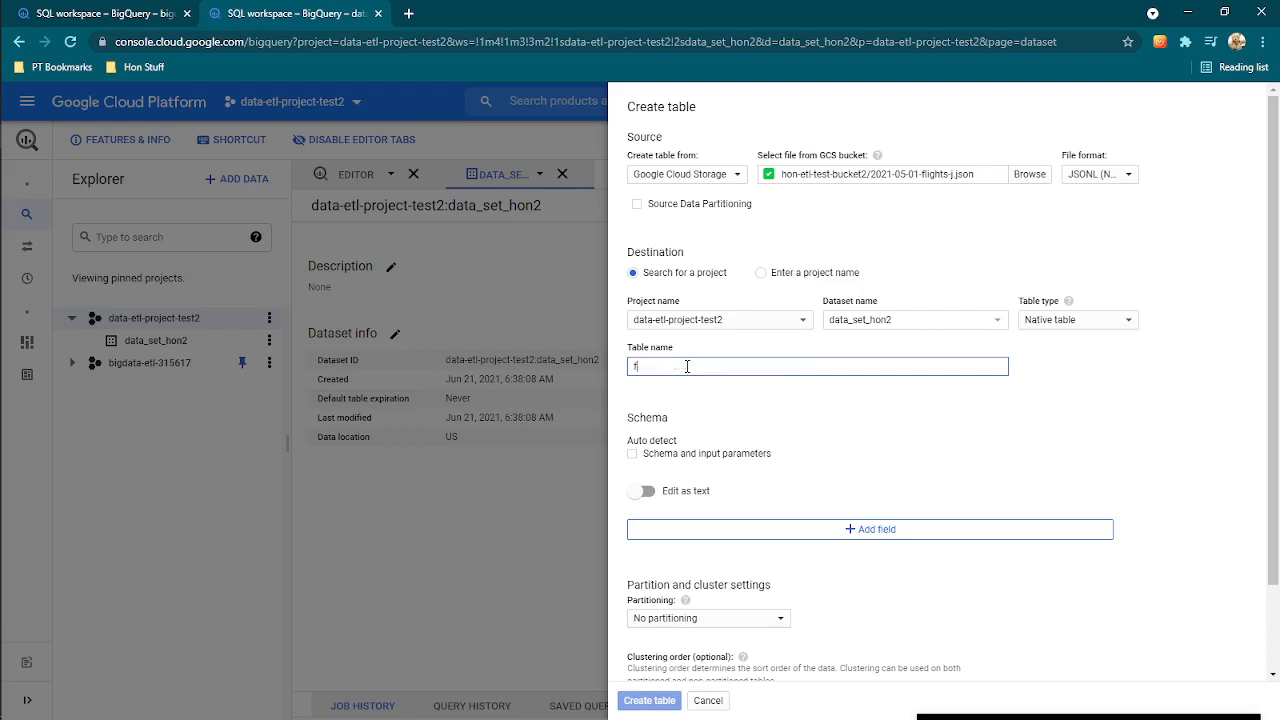
{"action": "type", "text": "lights_json"}
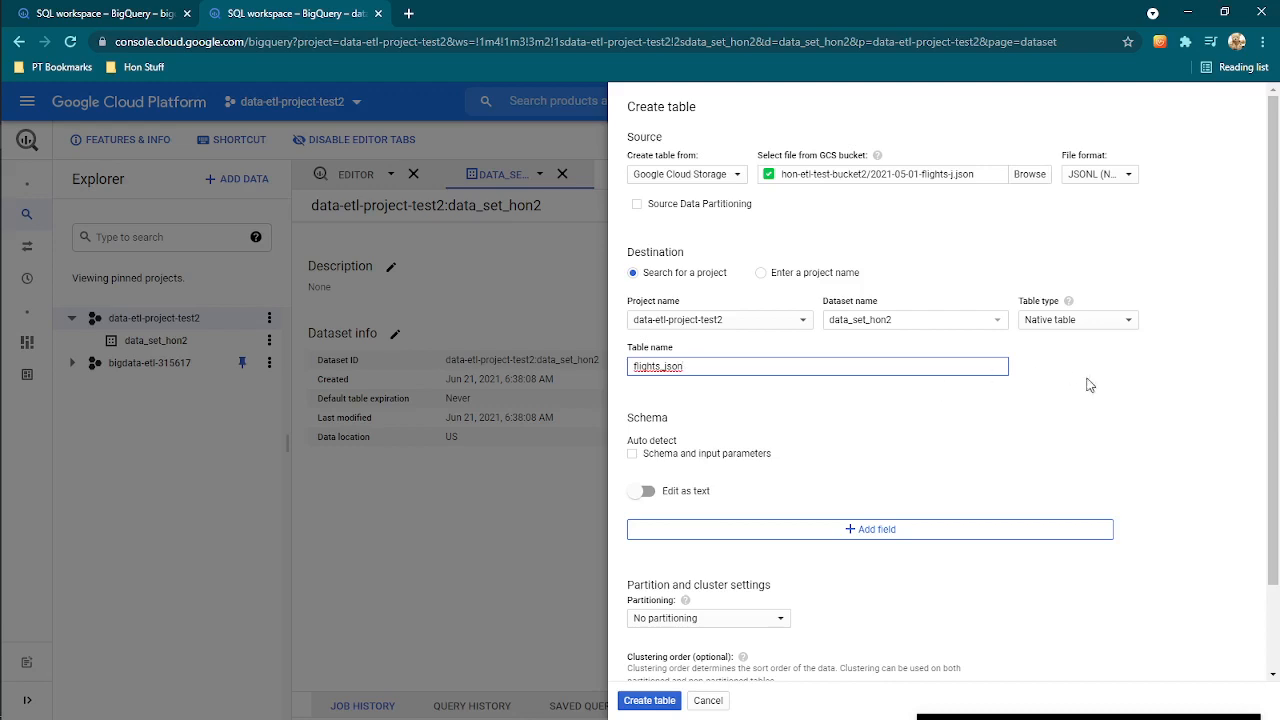
{"action": "left_click", "coordinate": [633, 458]}
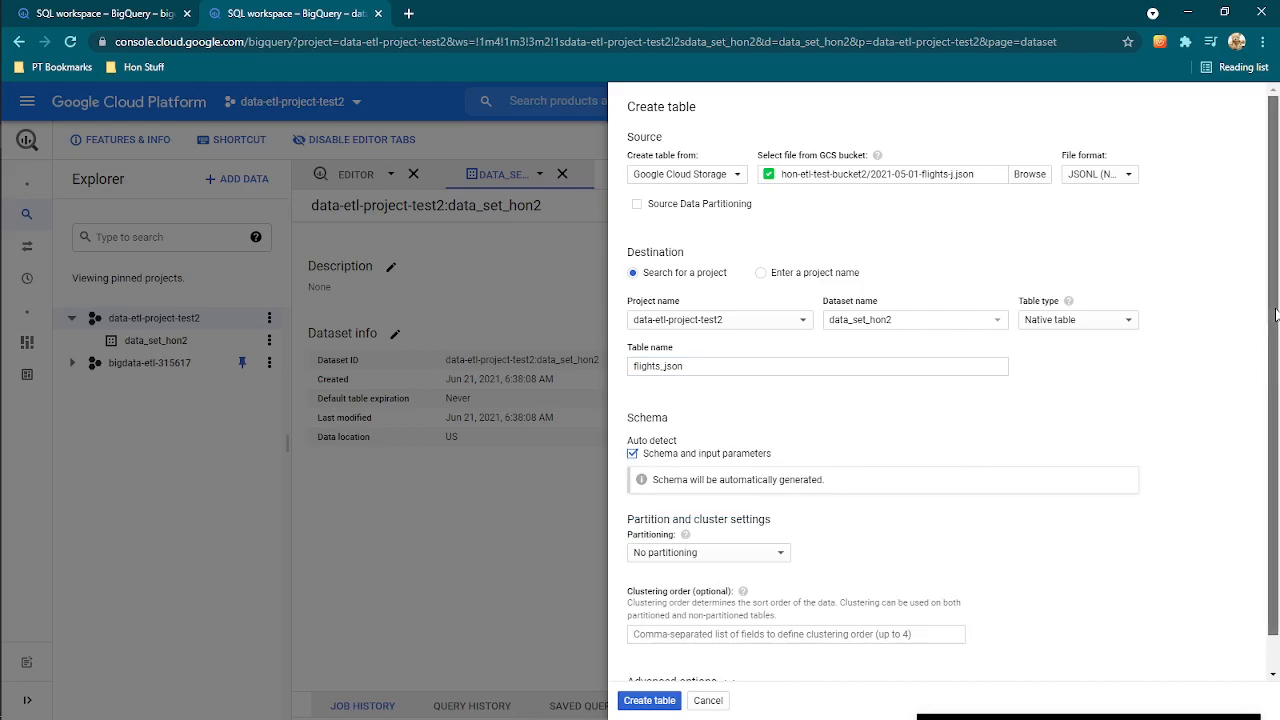
{"action": "scroll", "coordinate": [1277, 315], "scroll_direction": "down", "scroll_amount": 1}
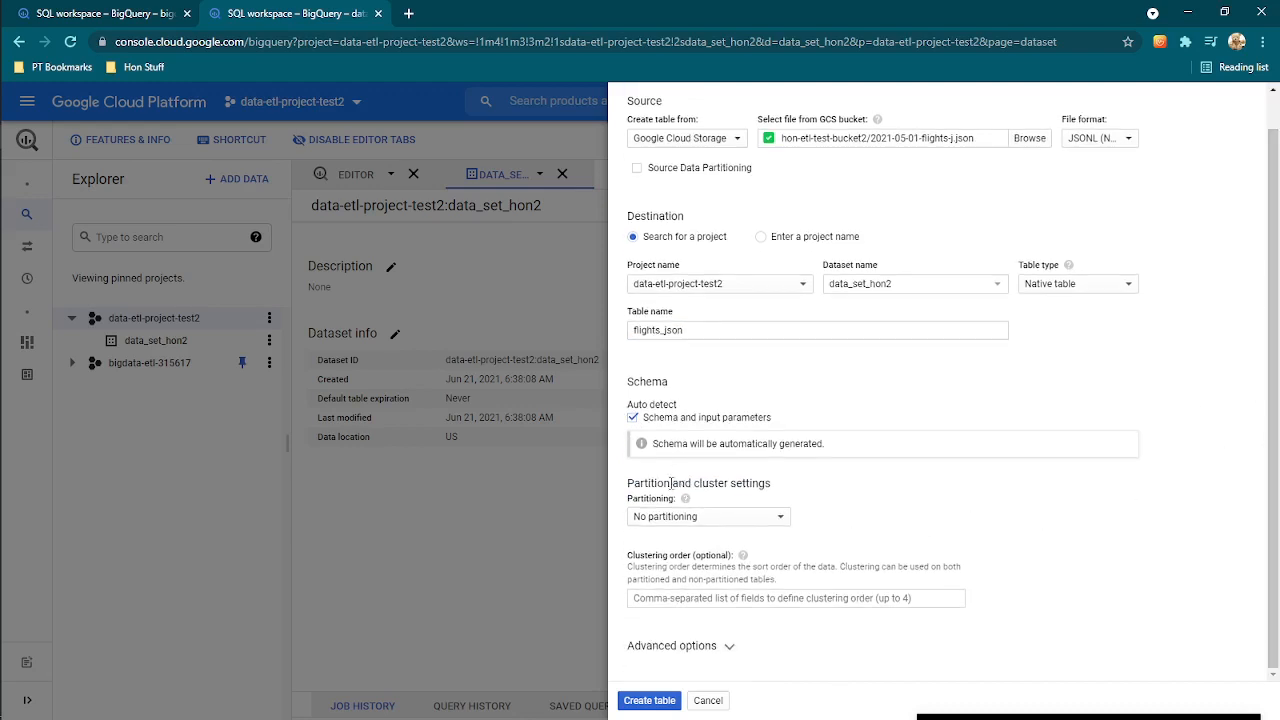
{"action": "left_click", "coordinate": [652, 701]}
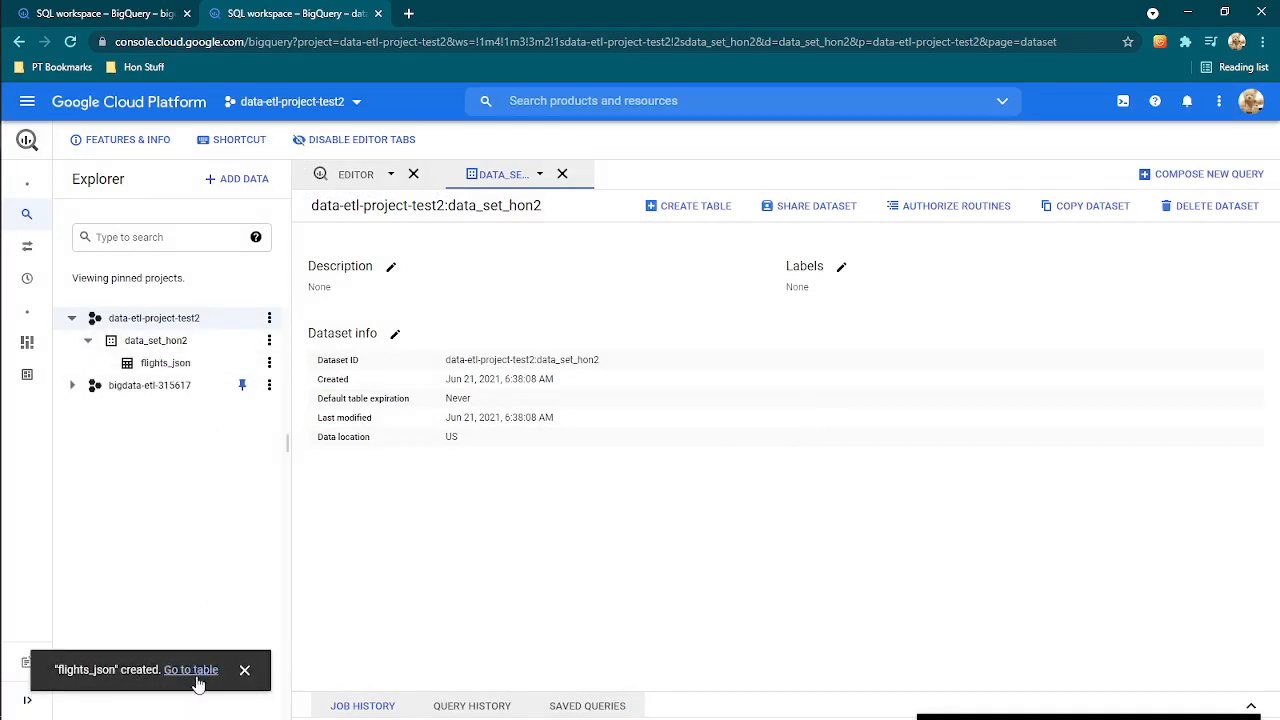
Step: Examine the schema, details and data preview of the flights_json table
{"action": "left_click", "coordinate": [190, 366]}
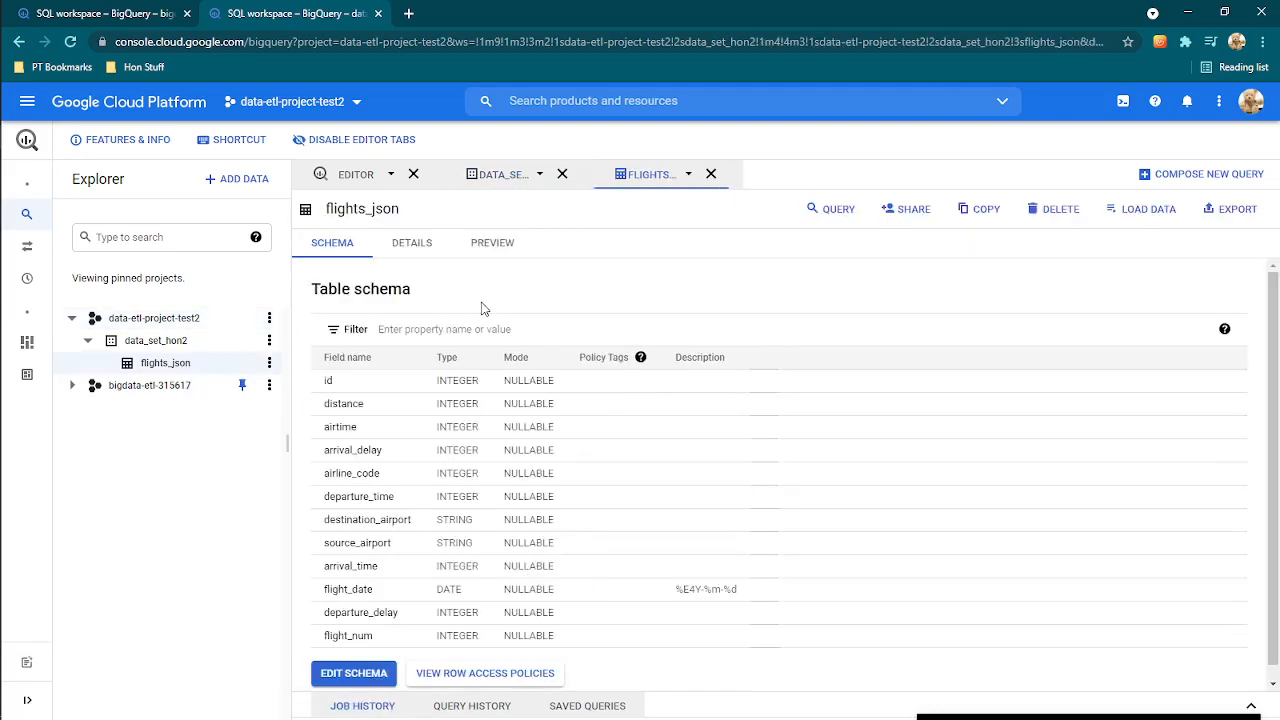
{"action": "left_click", "coordinate": [408, 250]}
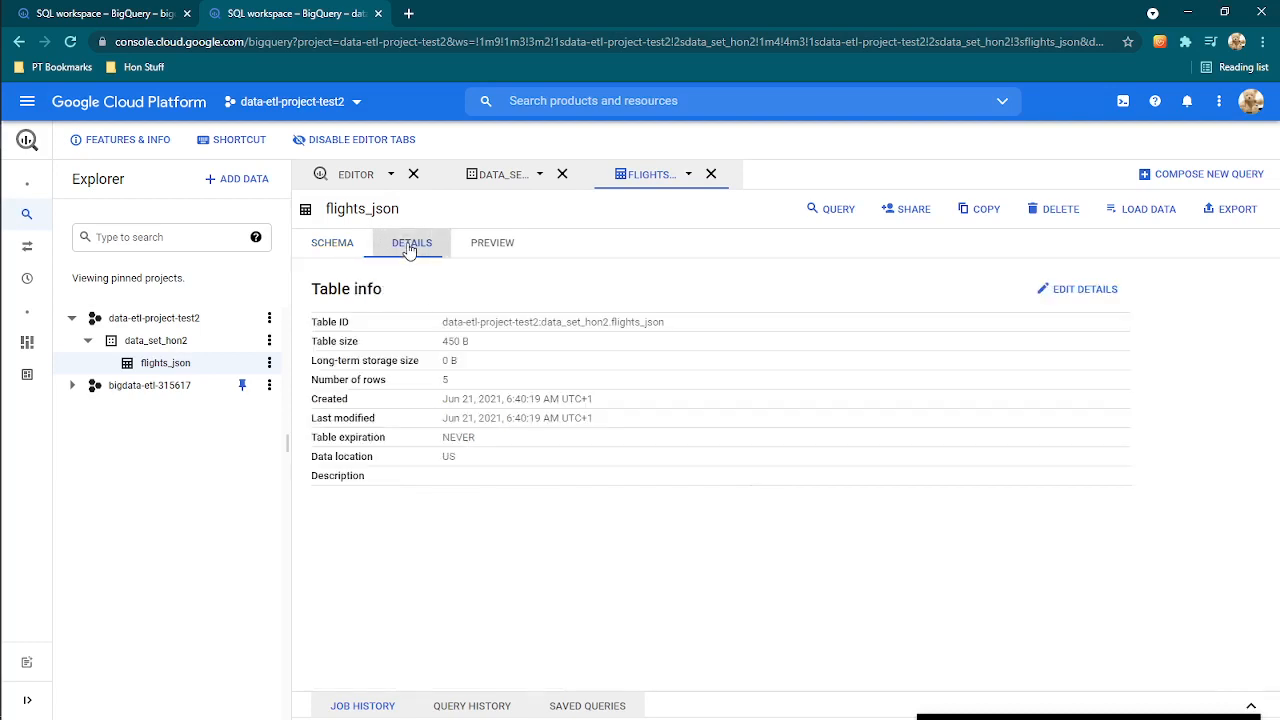
{"action": "left_click", "coordinate": [489, 246]}
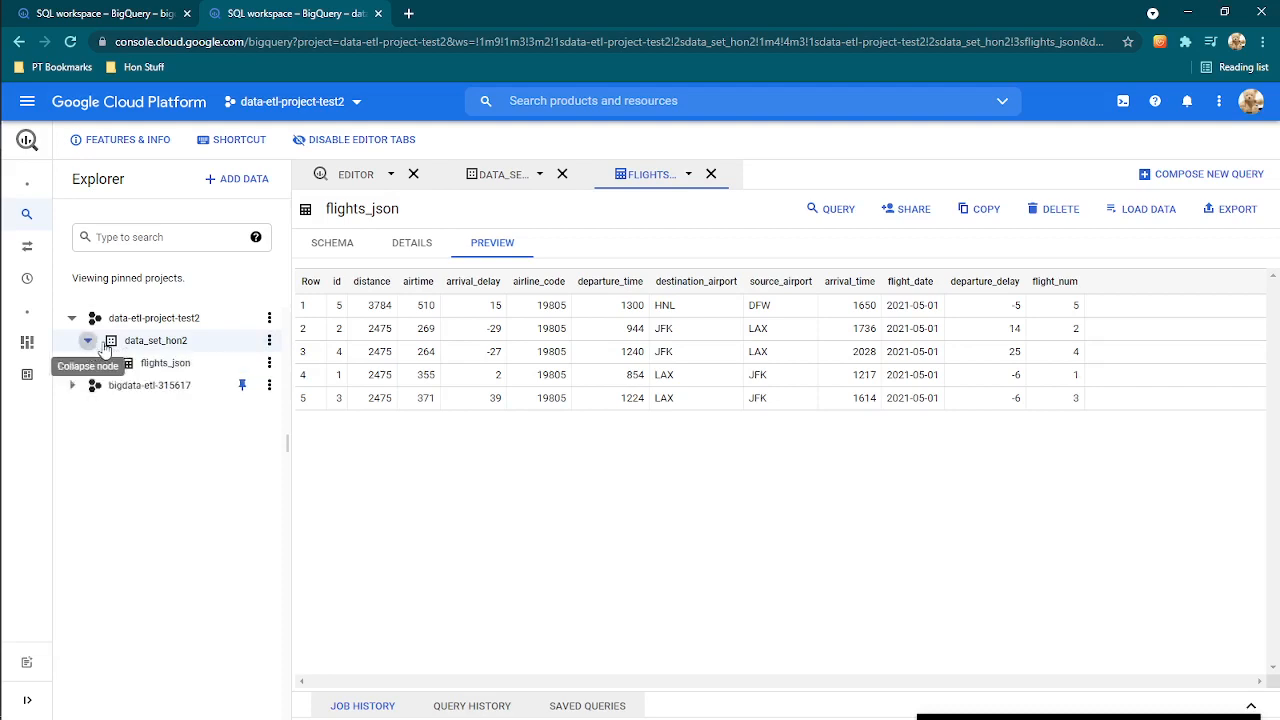
Step: Reopen the data_set_hon2 dataset details and compare them with the flights_json table view
{"action": "left_click", "coordinate": [269, 341]}
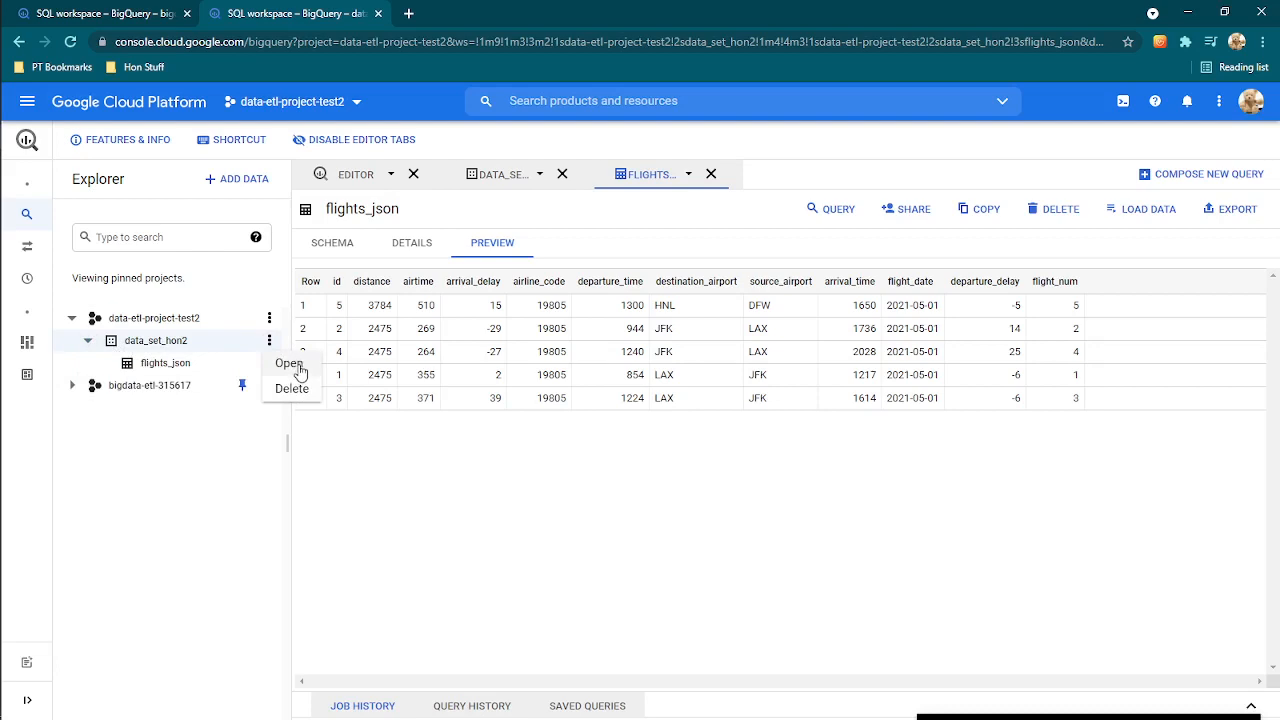
{"action": "left_click", "coordinate": [298, 367]}
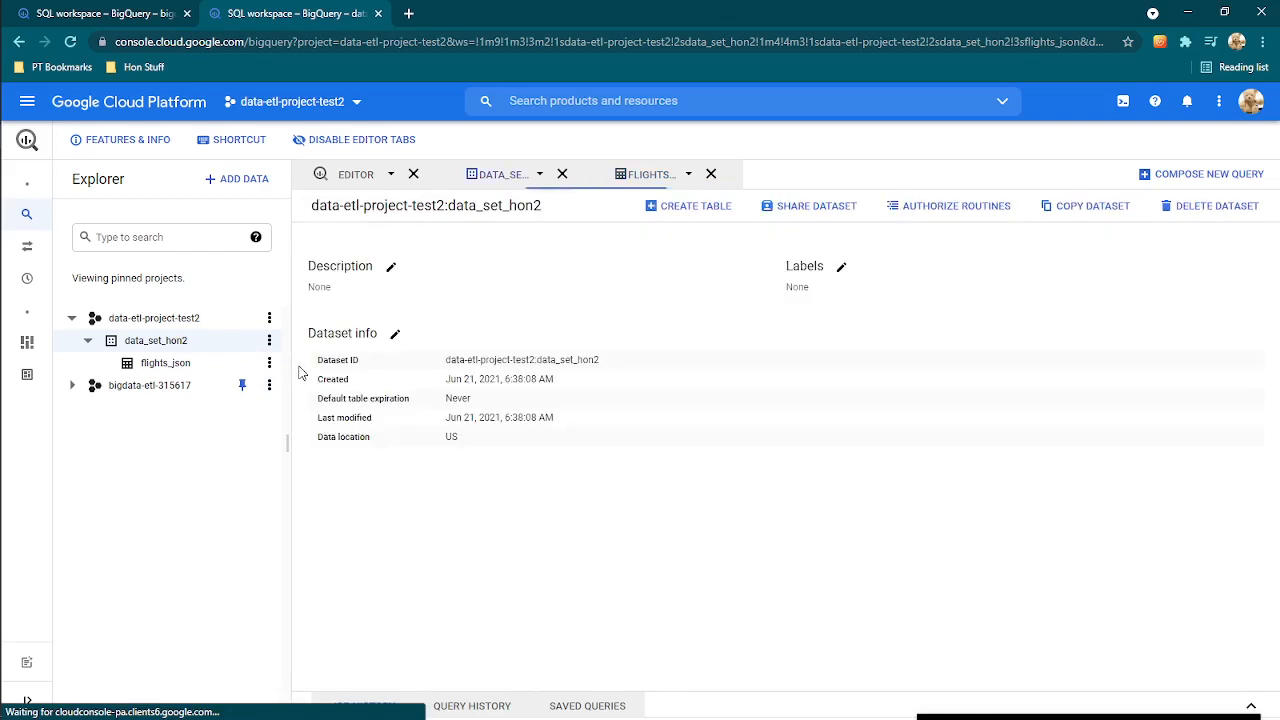
{"action": "left_click", "coordinate": [650, 175]}
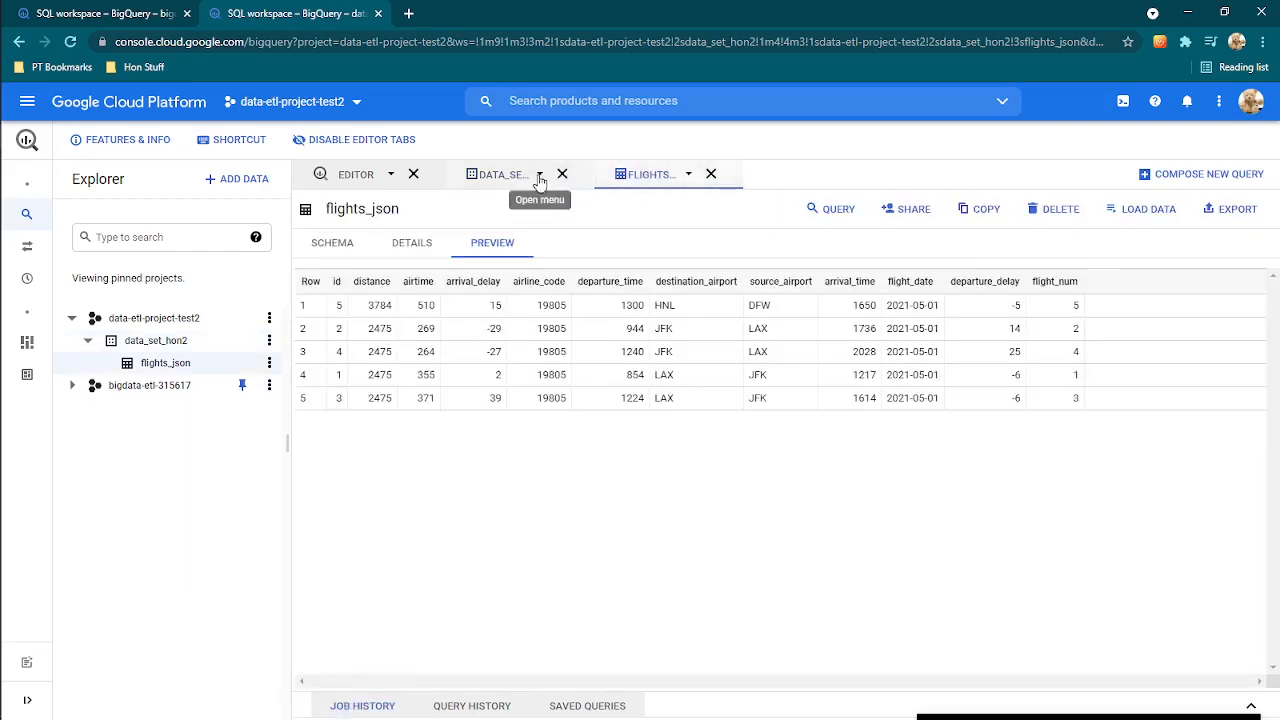
{"action": "left_click", "coordinate": [520, 176]}
{"action": "left_click", "coordinate": [651, 174]}
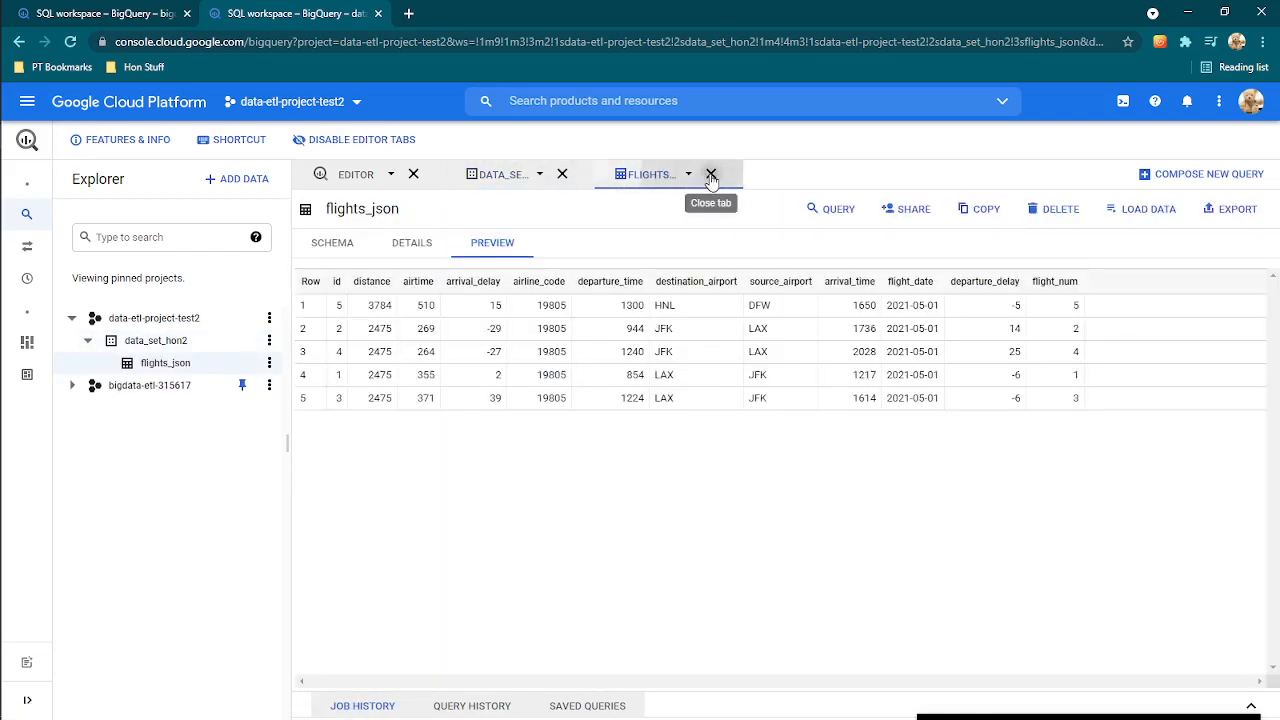
Step: Close the open flights_json table, data_set_hon2 dataset and query editor views
{"action": "left_click", "coordinate": [711, 174]}
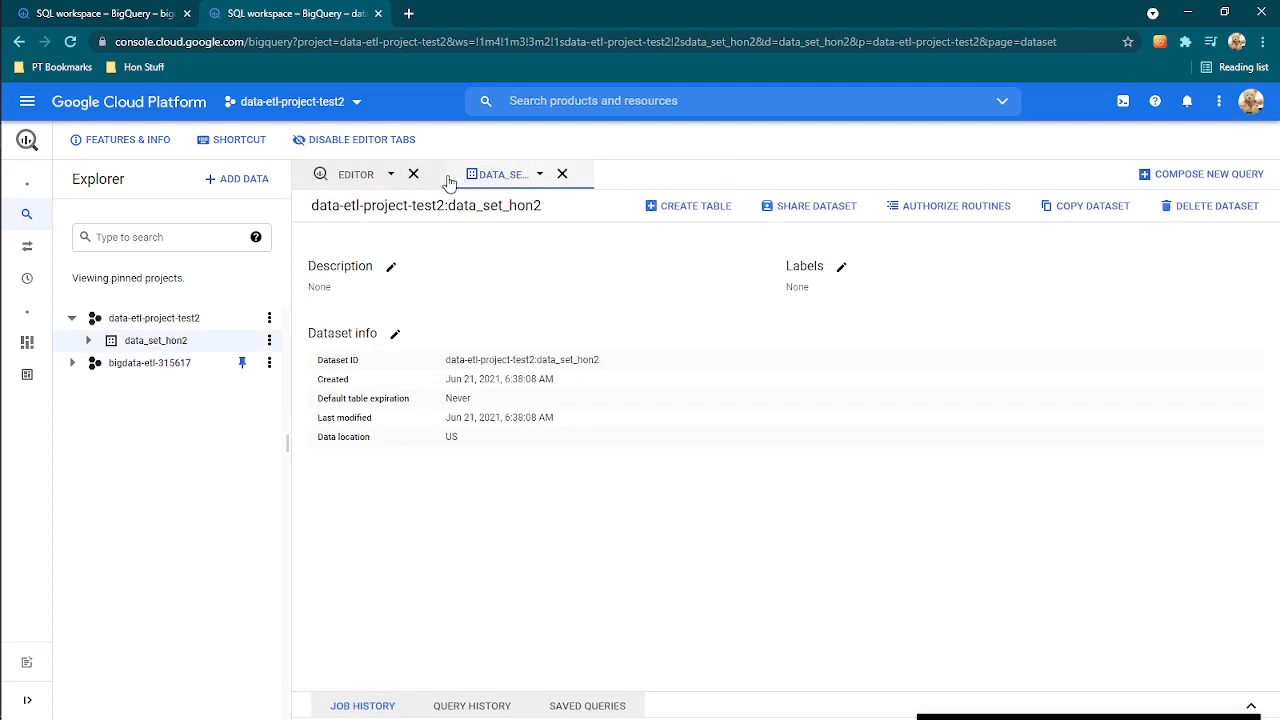
{"action": "left_click", "coordinate": [562, 175]}
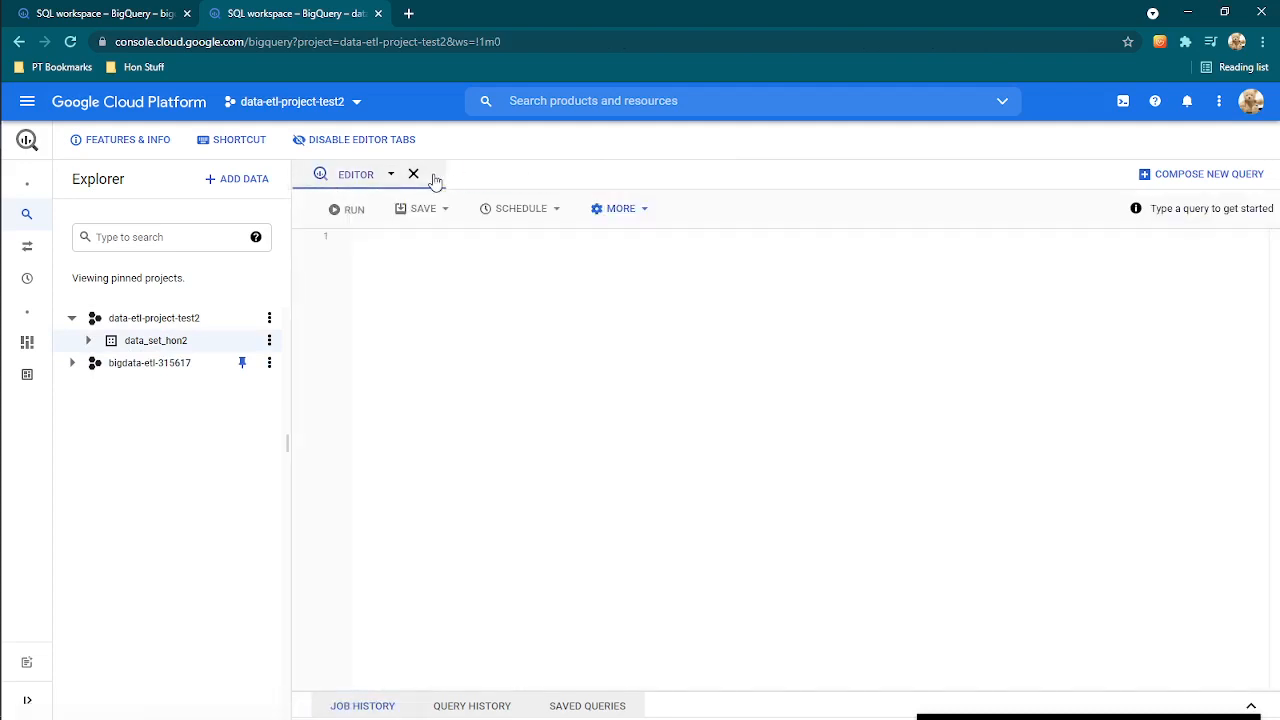
{"action": "left_click", "coordinate": [413, 174]}
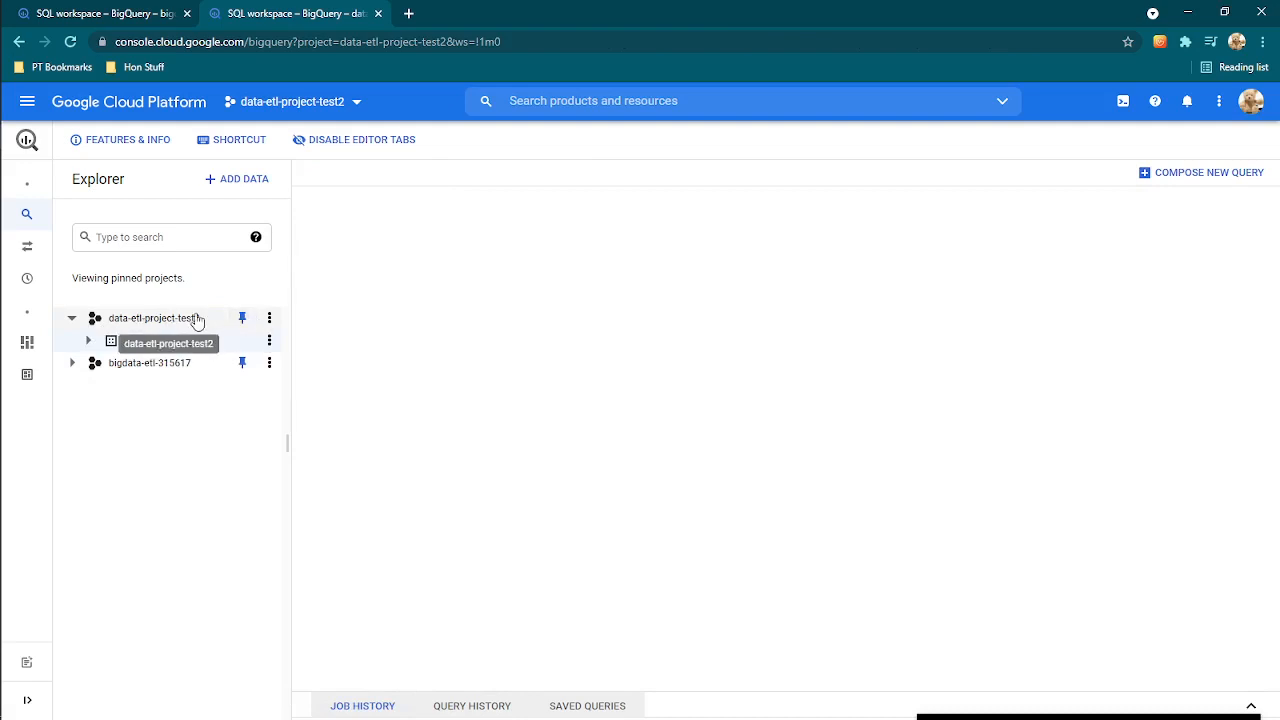
Step: Open the data-etl-project-test2 project and its data_set_hon2 dataset as separate views
{"action": "left_click", "coordinate": [195, 318]}
{"action": "left_click", "coordinate": [73, 319]}
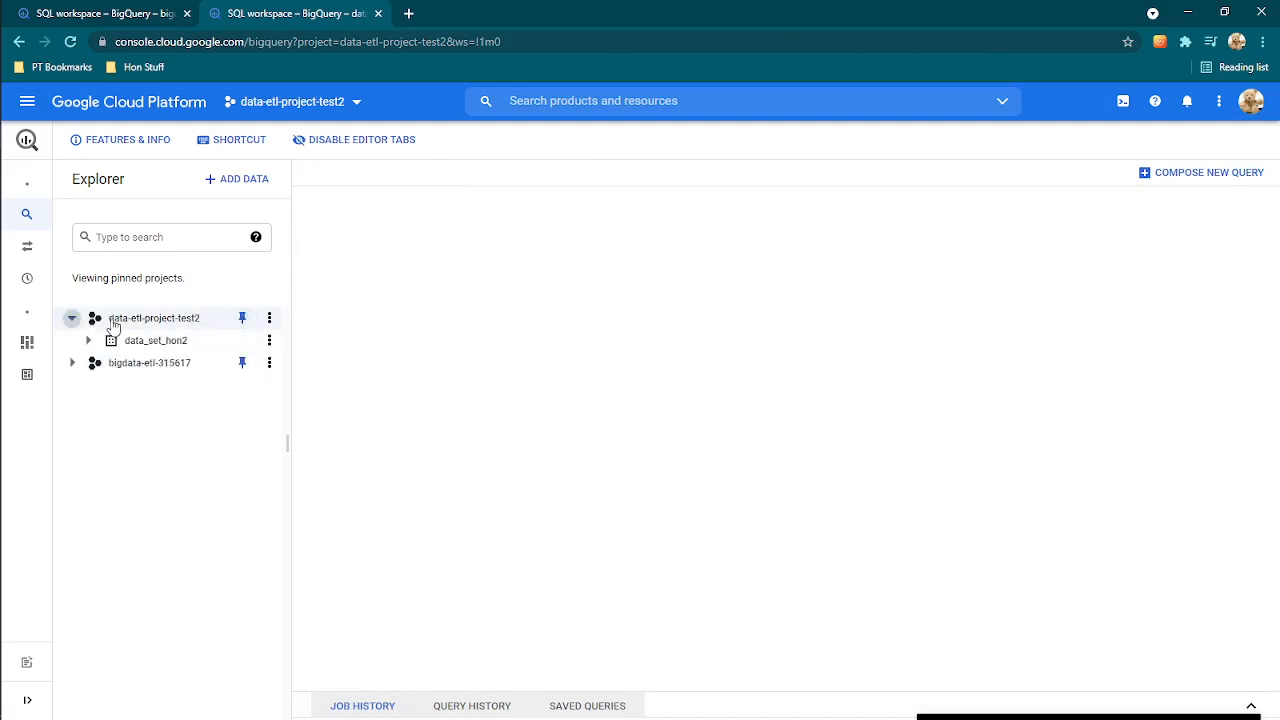
{"action": "left_click", "coordinate": [270, 318]}
{"action": "left_click", "coordinate": [298, 341]}
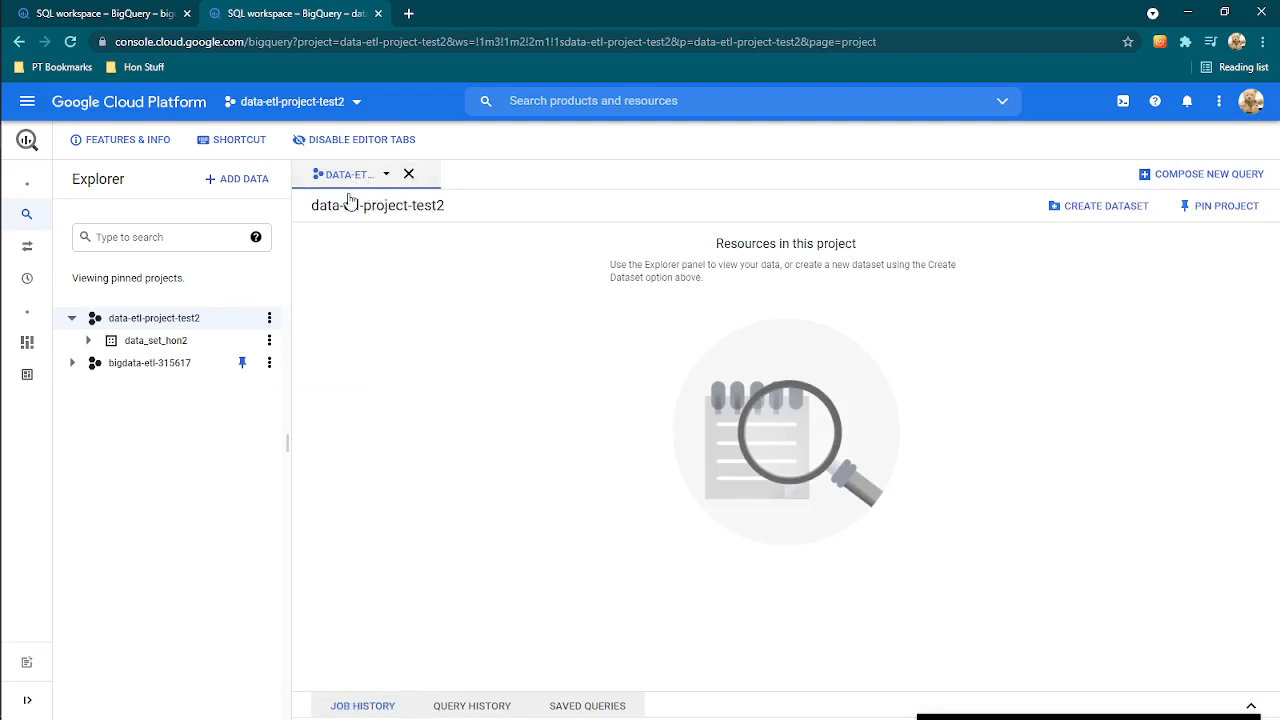
{"action": "left_click", "coordinate": [268, 342]}
{"action": "left_click", "coordinate": [288, 359]}
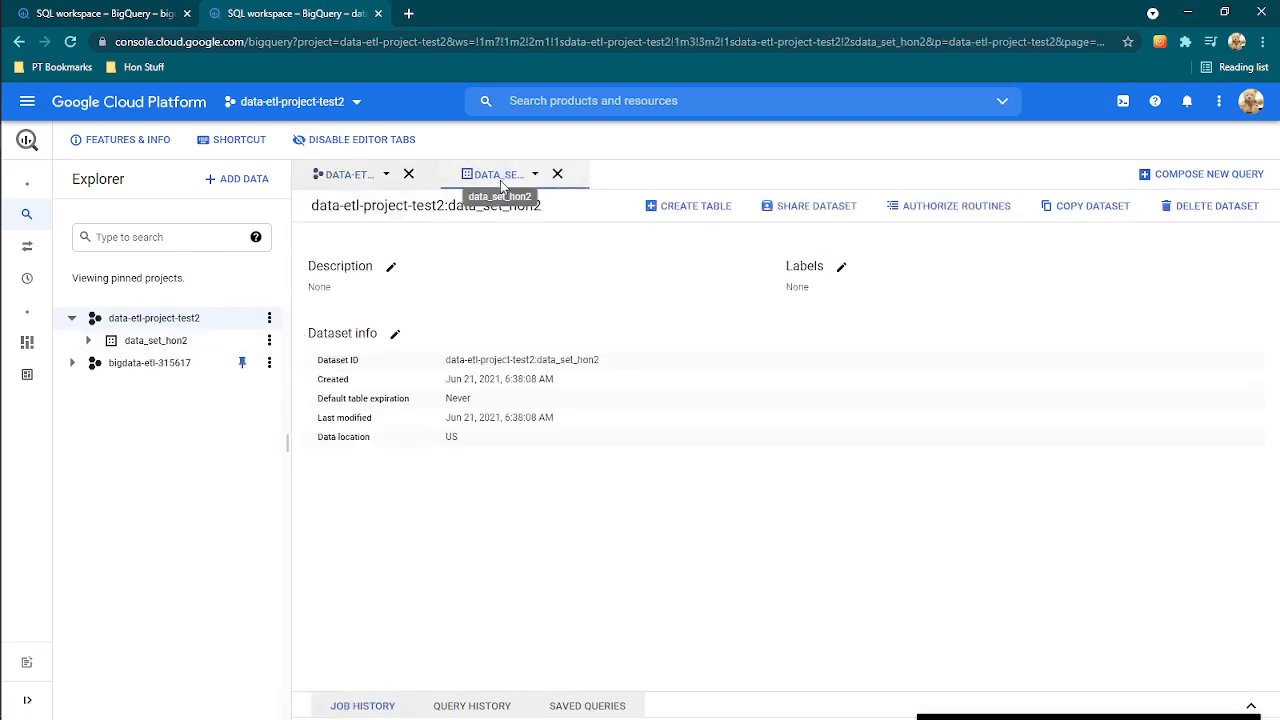
Step: Look at the flights_json table's schema, return to the data_set_hon2 details and expand the dataset's table list
{"action": "left_click", "coordinate": [88, 340]}
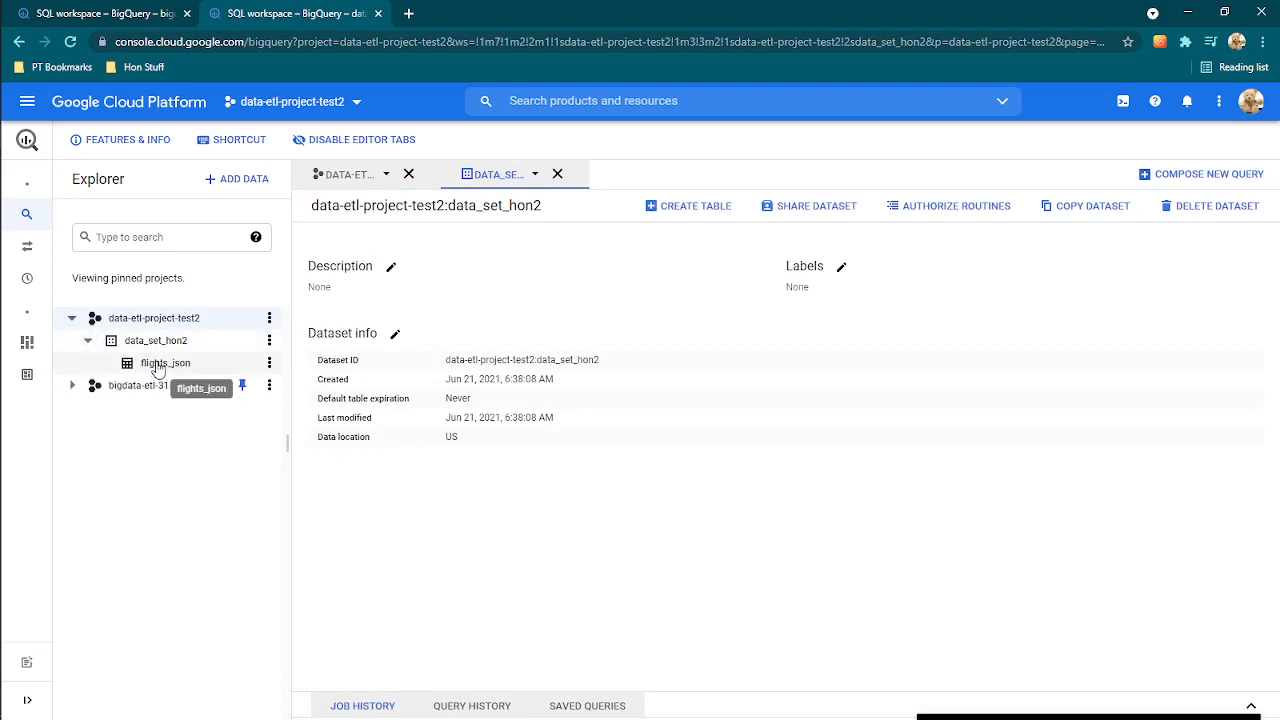
{"action": "left_click", "coordinate": [165, 363]}
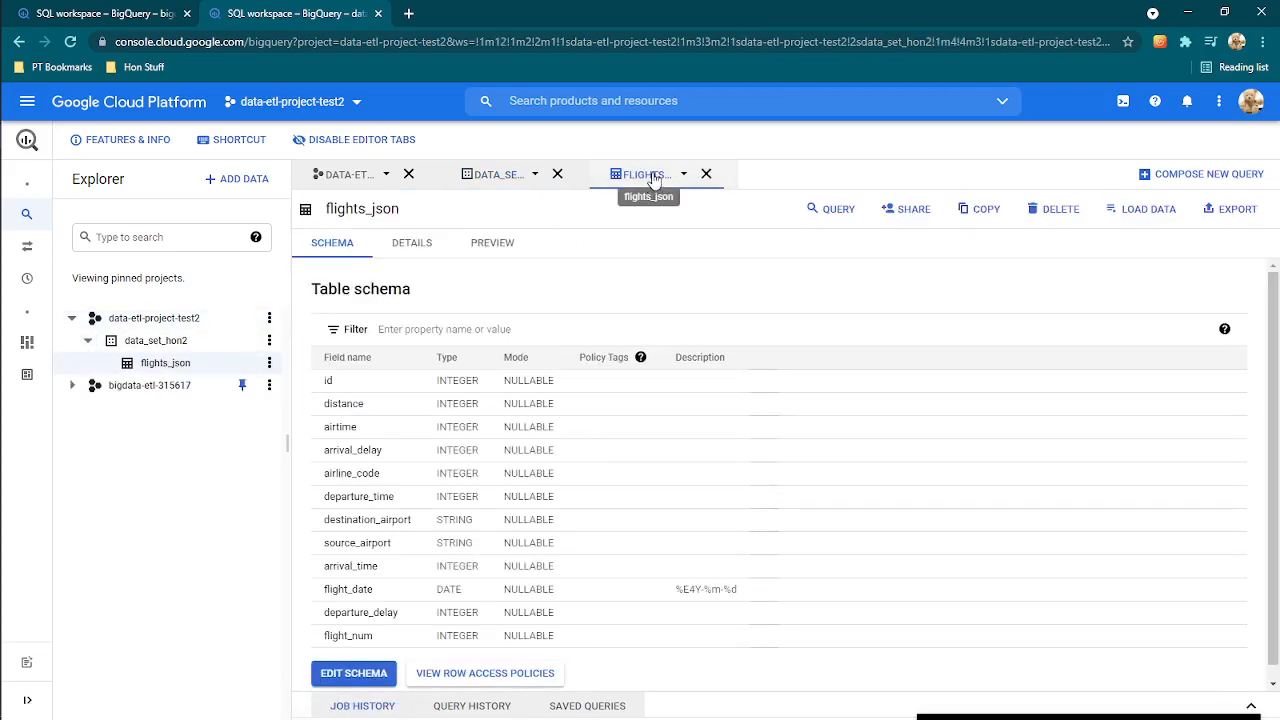
{"action": "left_click", "coordinate": [706, 175]}
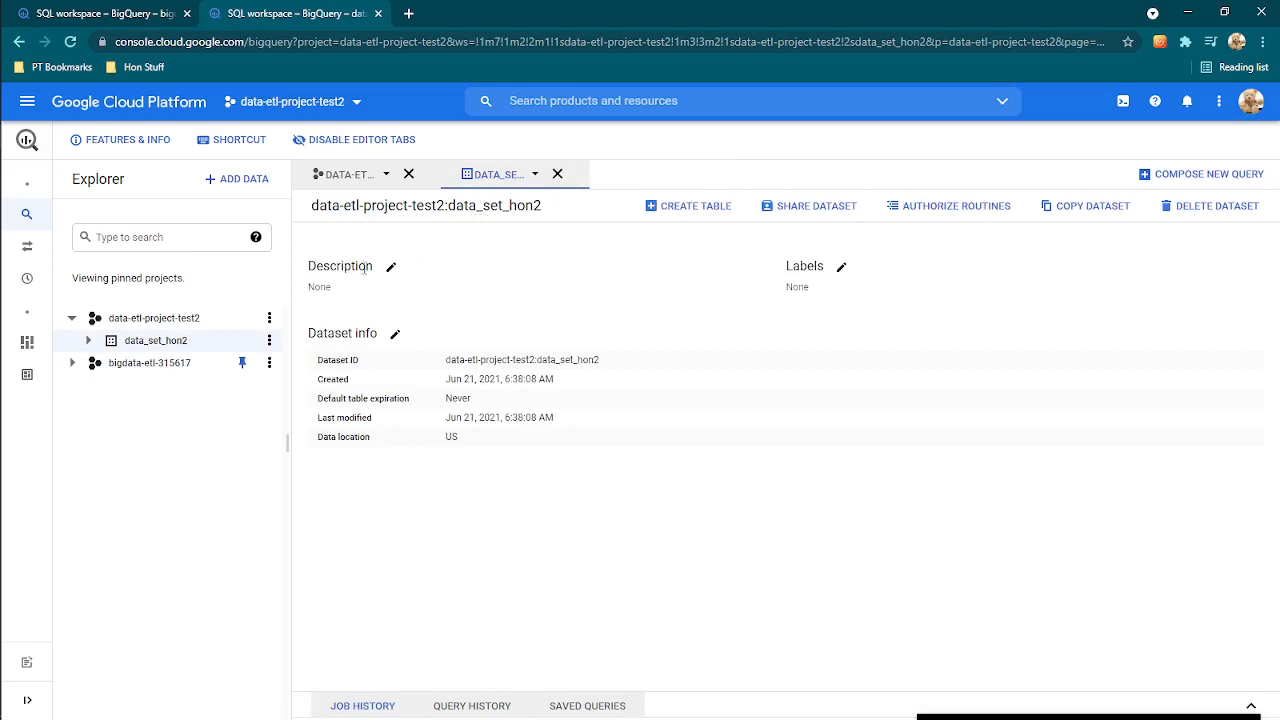
{"action": "left_click", "coordinate": [88, 340]}
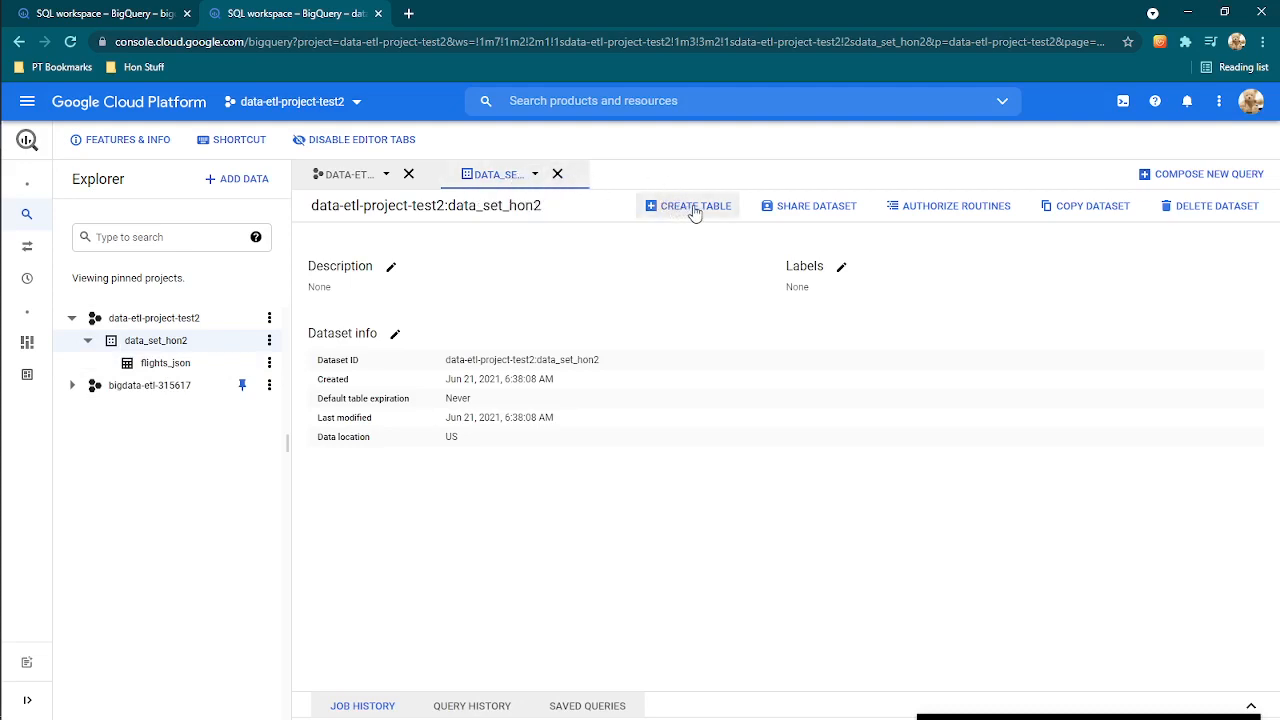
{"action": "left_click", "coordinate": [178, 363]}
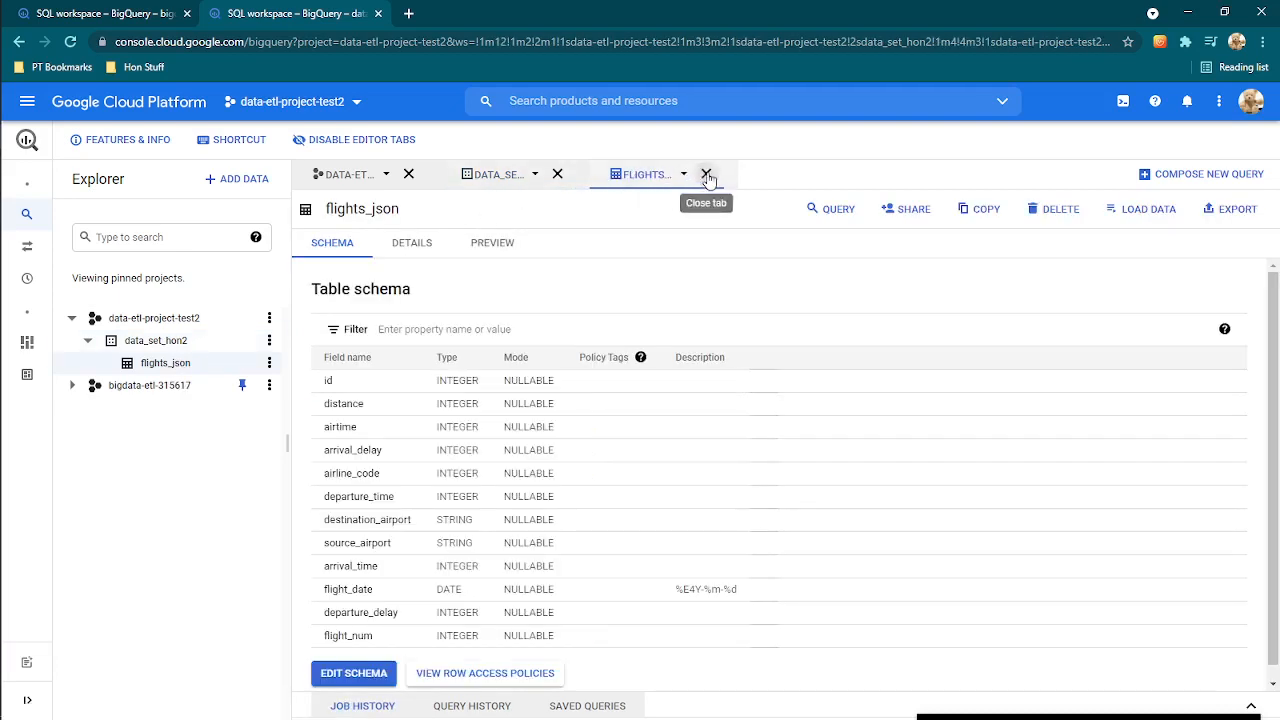
{"action": "left_click", "coordinate": [706, 176]}
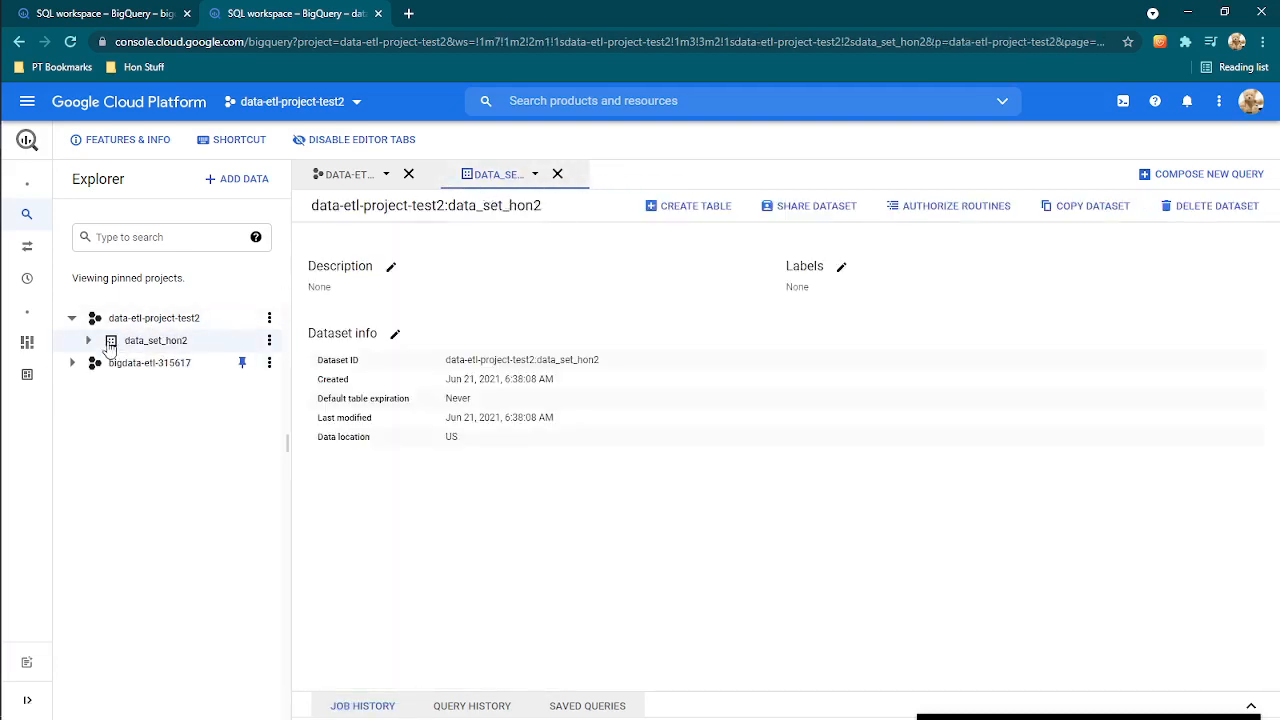
{"action": "left_click", "coordinate": [88, 342]}
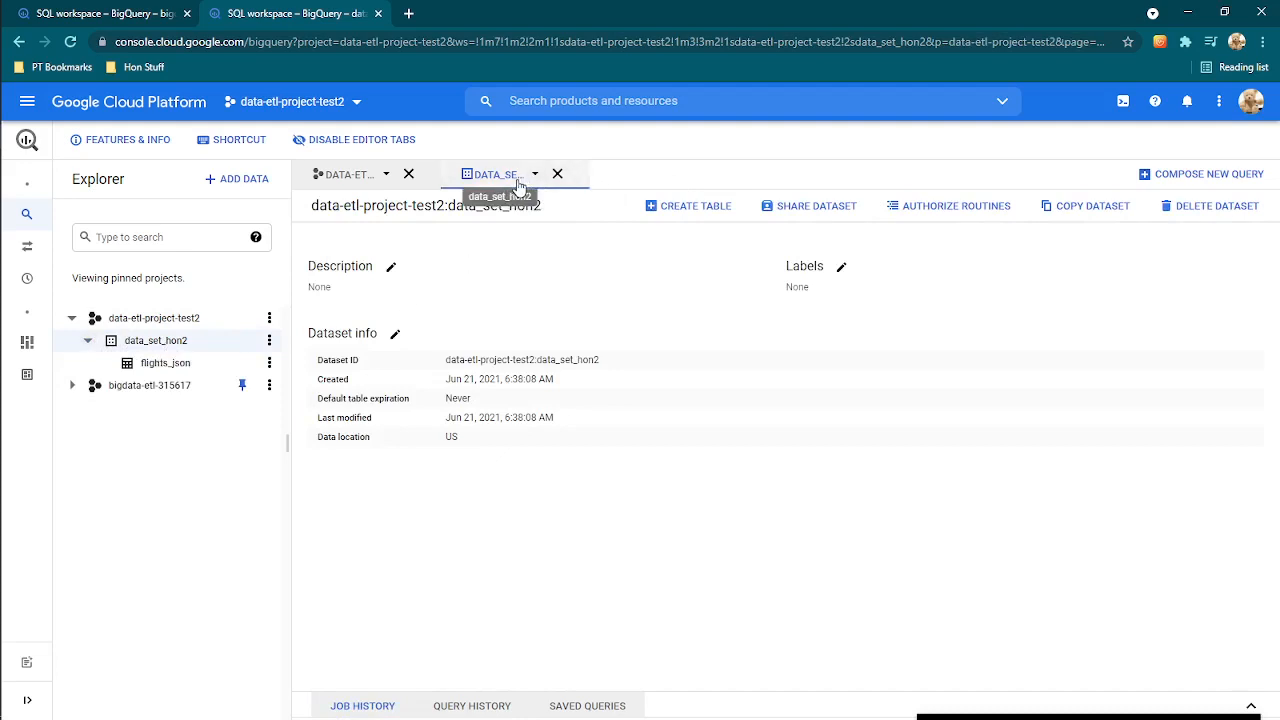
Step: Start a new table in data_set_hon2 from Google Cloud Storage, using 2021-05-01-flights-c.csv in hon-etl-test-bucket2 as the source file
{"action": "left_click", "coordinate": [686, 208]}
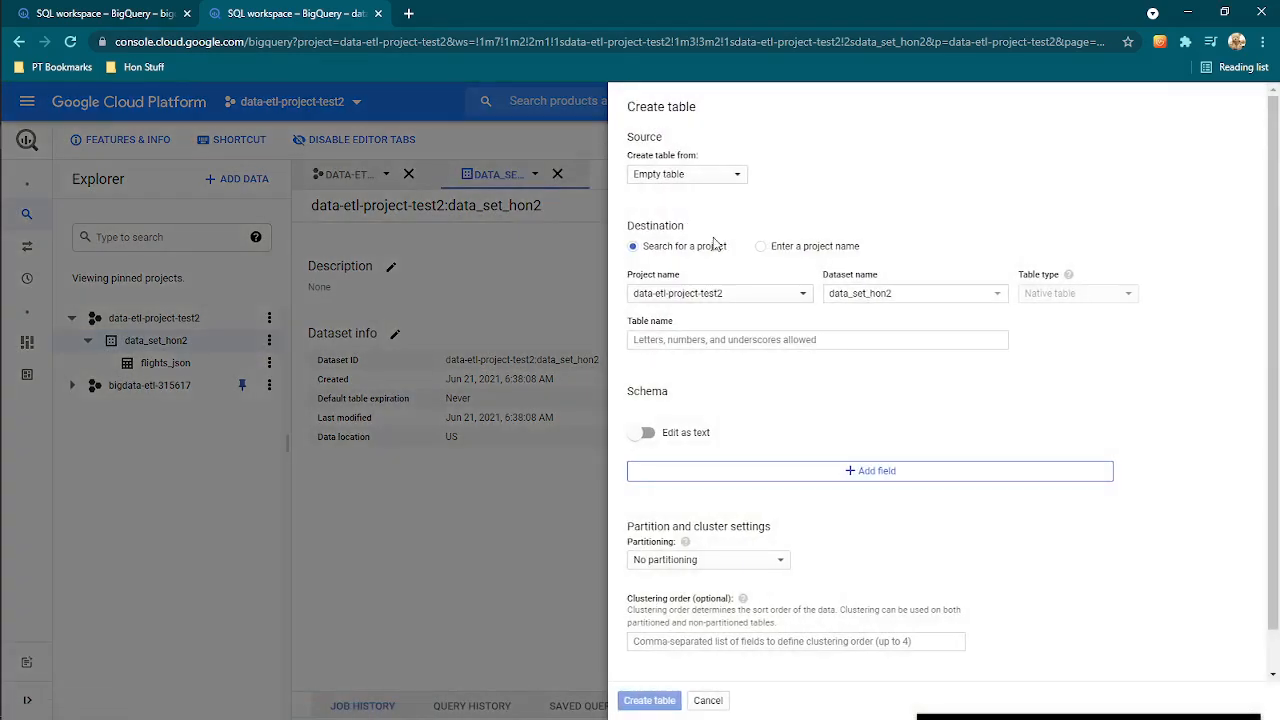
{"action": "left_click", "coordinate": [736, 177]}
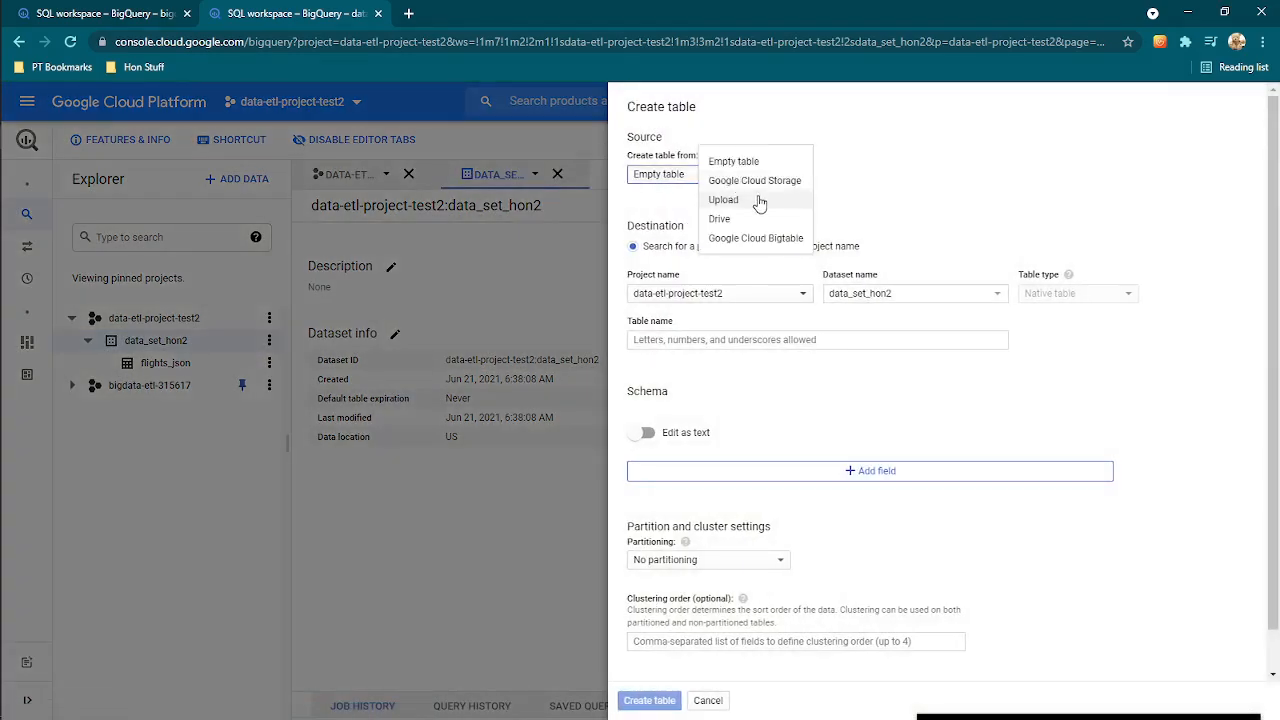
{"action": "left_click", "coordinate": [762, 183]}
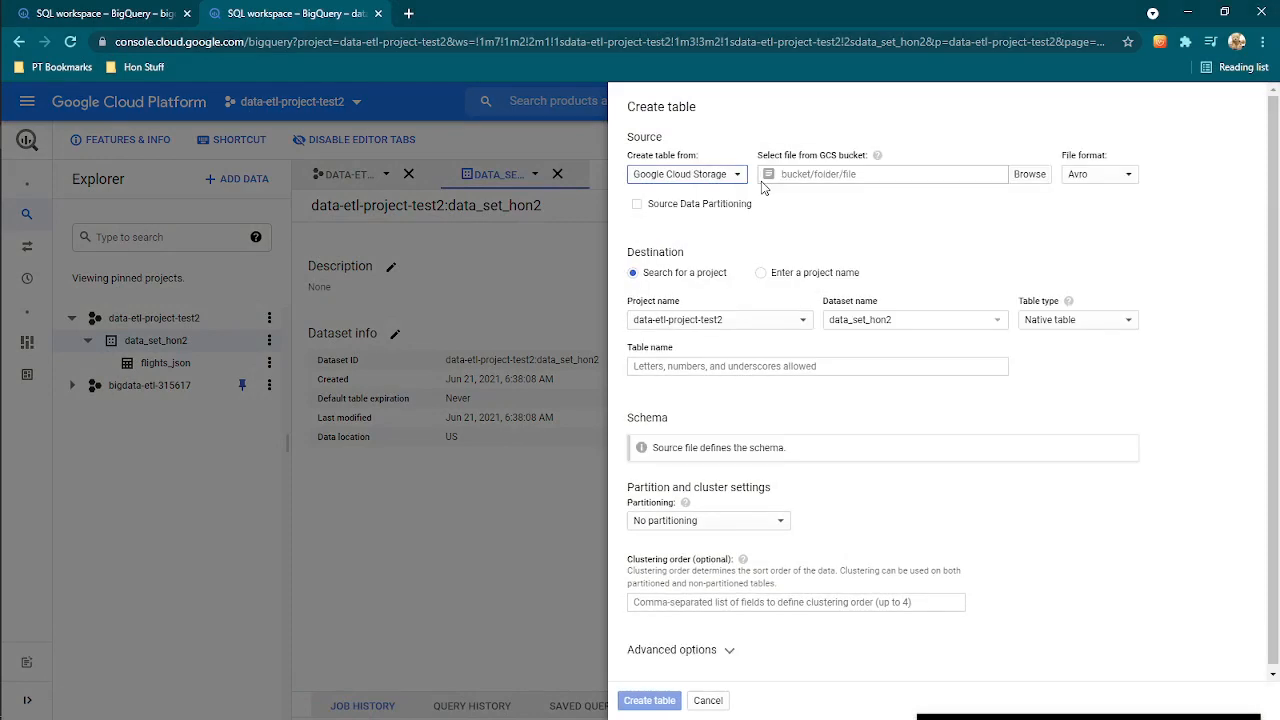
{"action": "left_click", "coordinate": [1030, 175]}
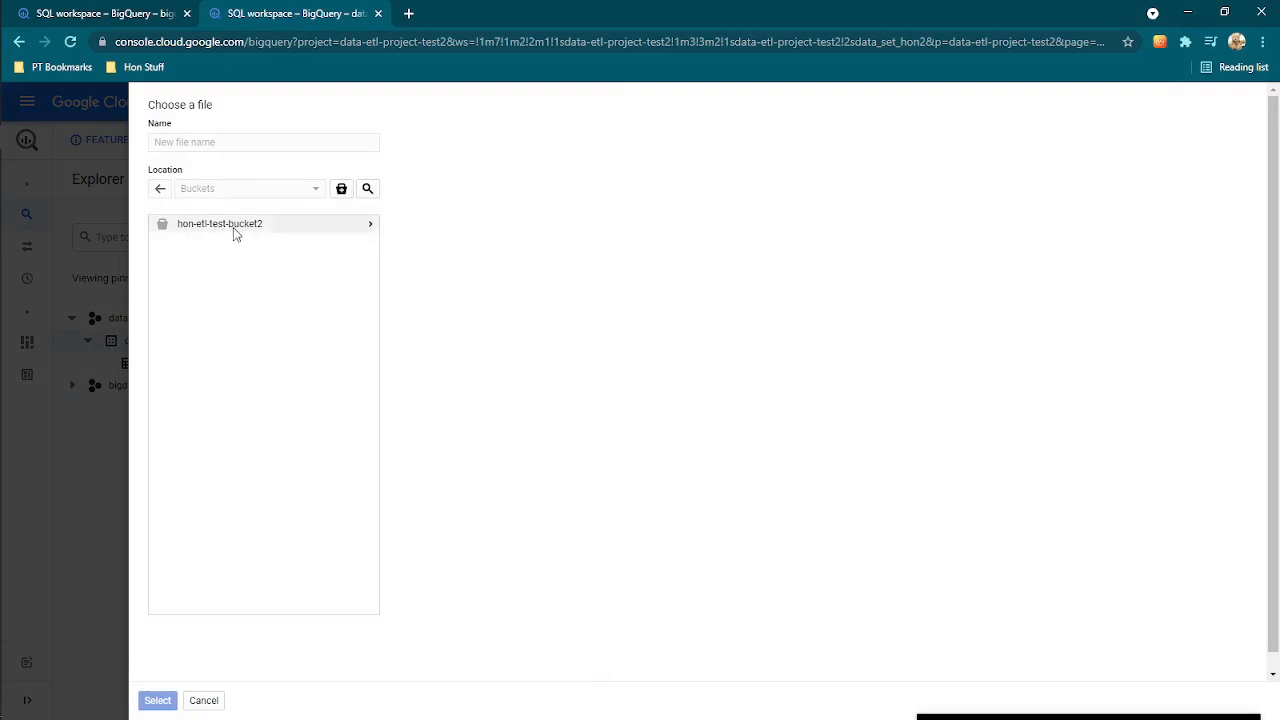
{"action": "left_click", "coordinate": [371, 230]}
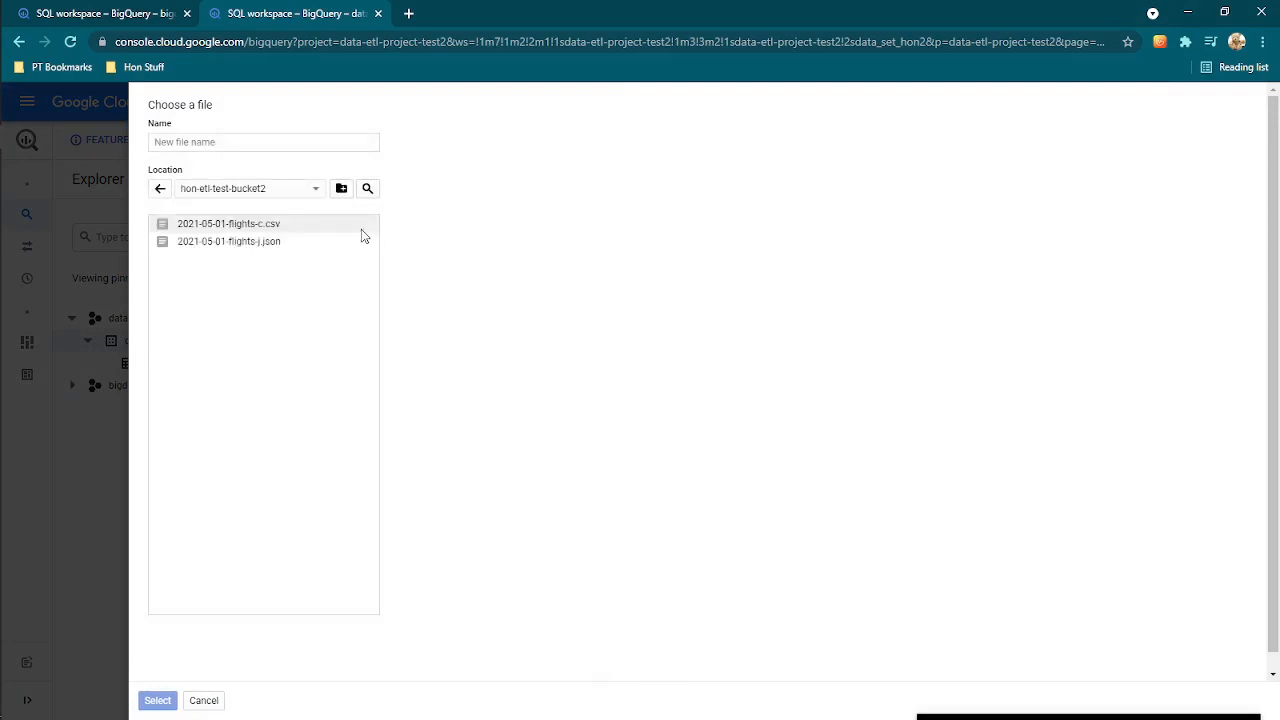
{"action": "left_click", "coordinate": [258, 226]}
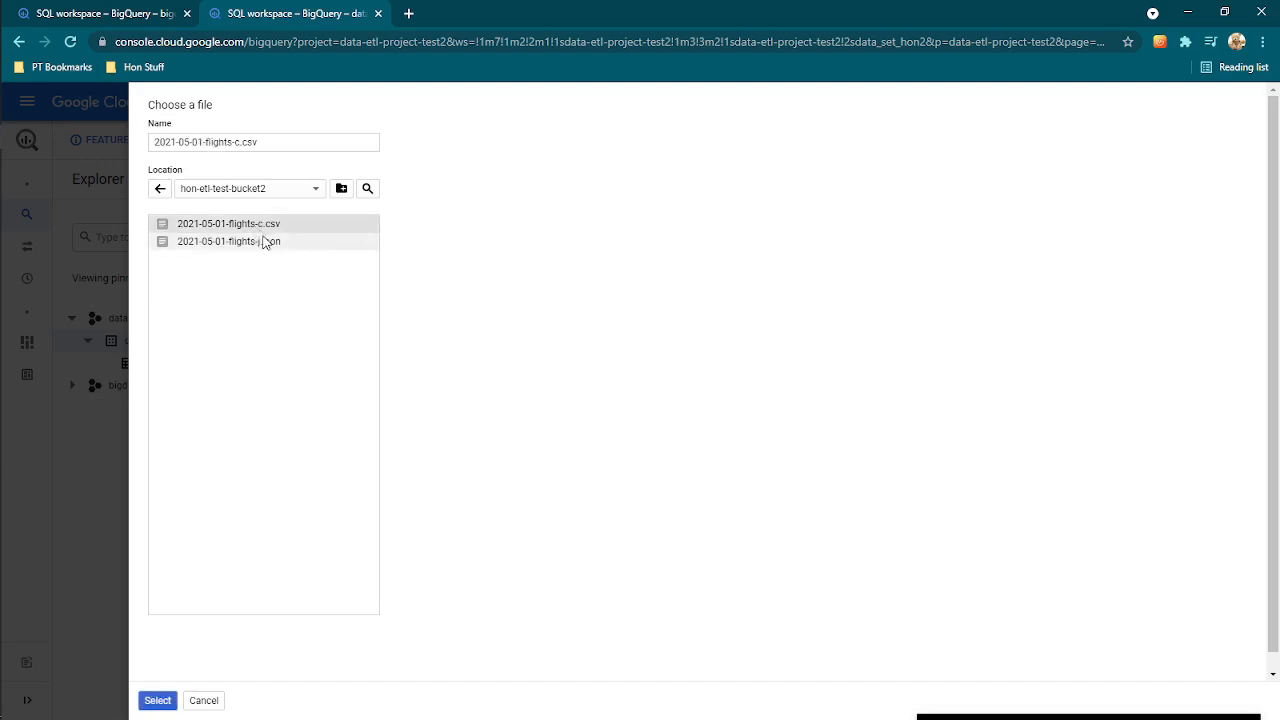
{"action": "left_click", "coordinate": [158, 701]}
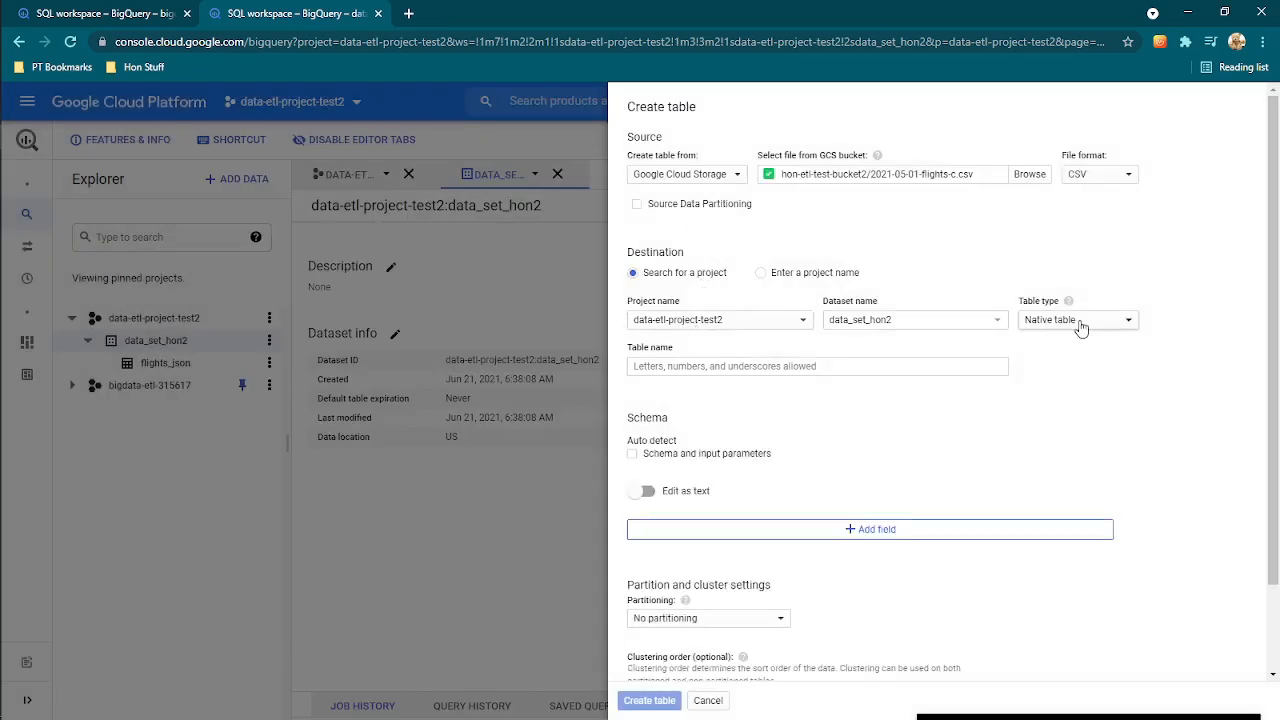
Step: Name the table flights_csv, leave schema auto-detection off and turn on editing the schema as text
{"action": "left_click", "coordinate": [682, 369]}
{"action": "type", "text": "f"}
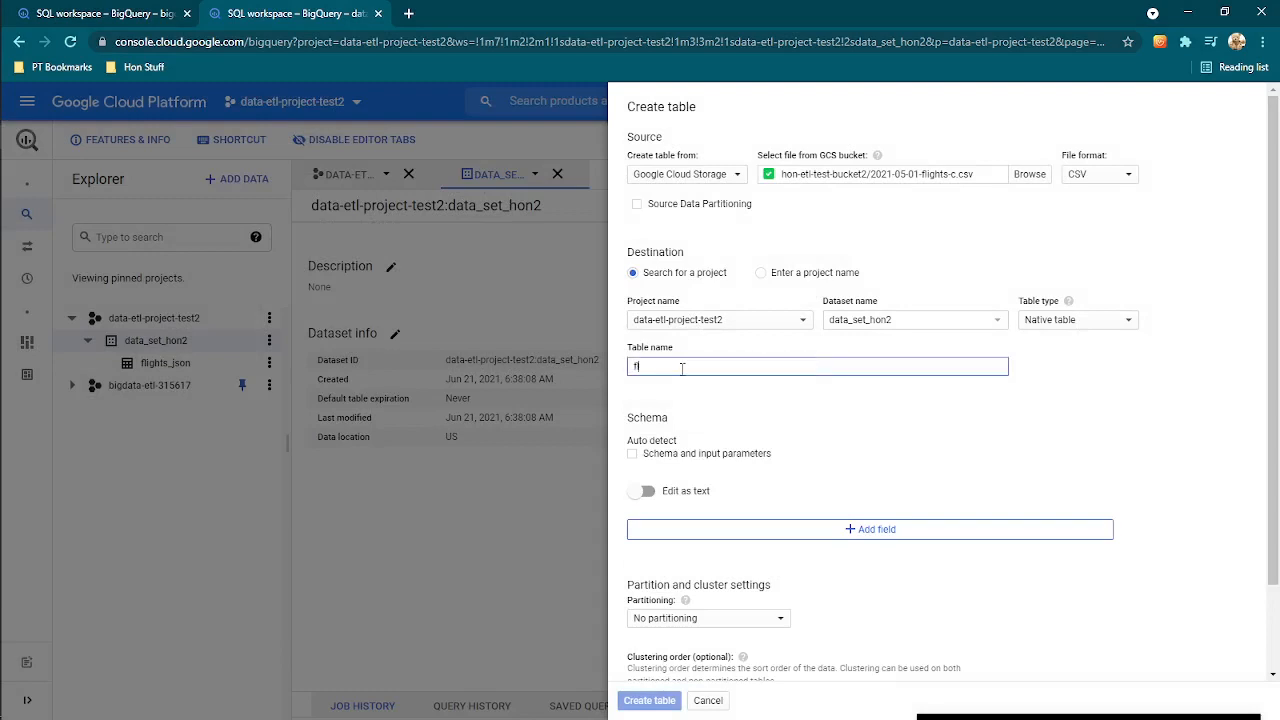
{"action": "type", "text": "lights_csv"}
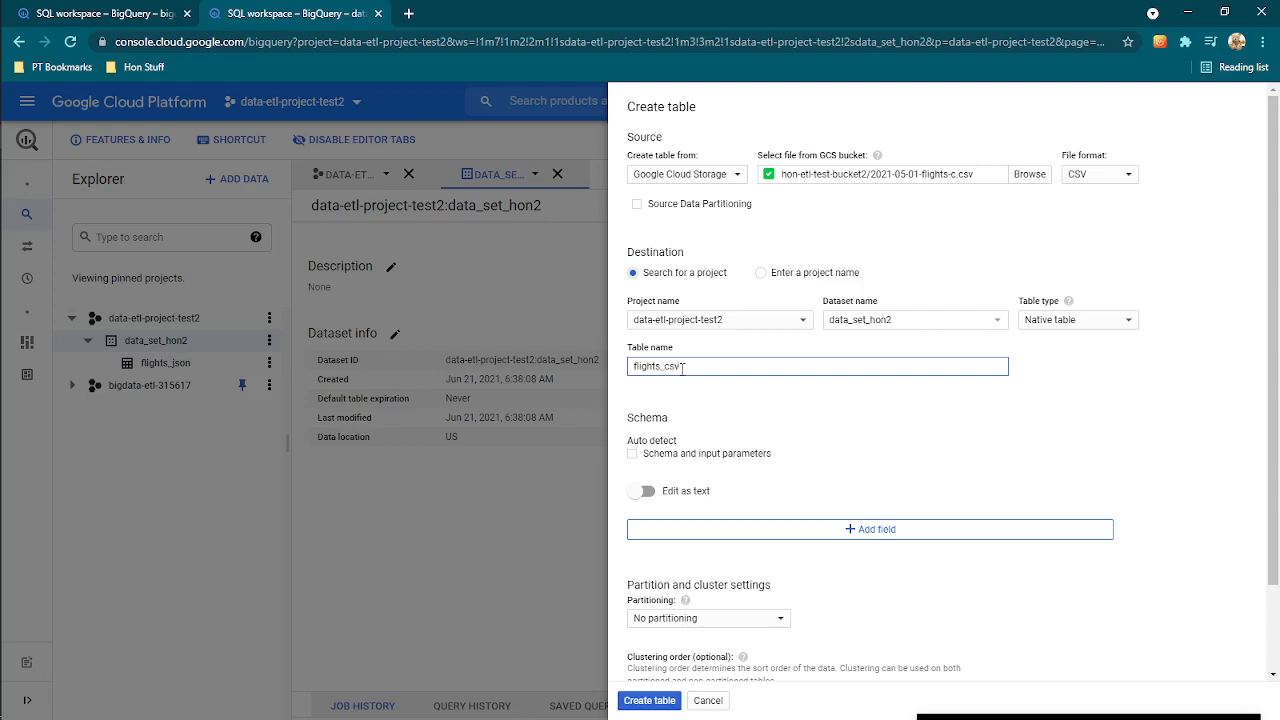
{"action": "left_click", "coordinate": [632, 455]}
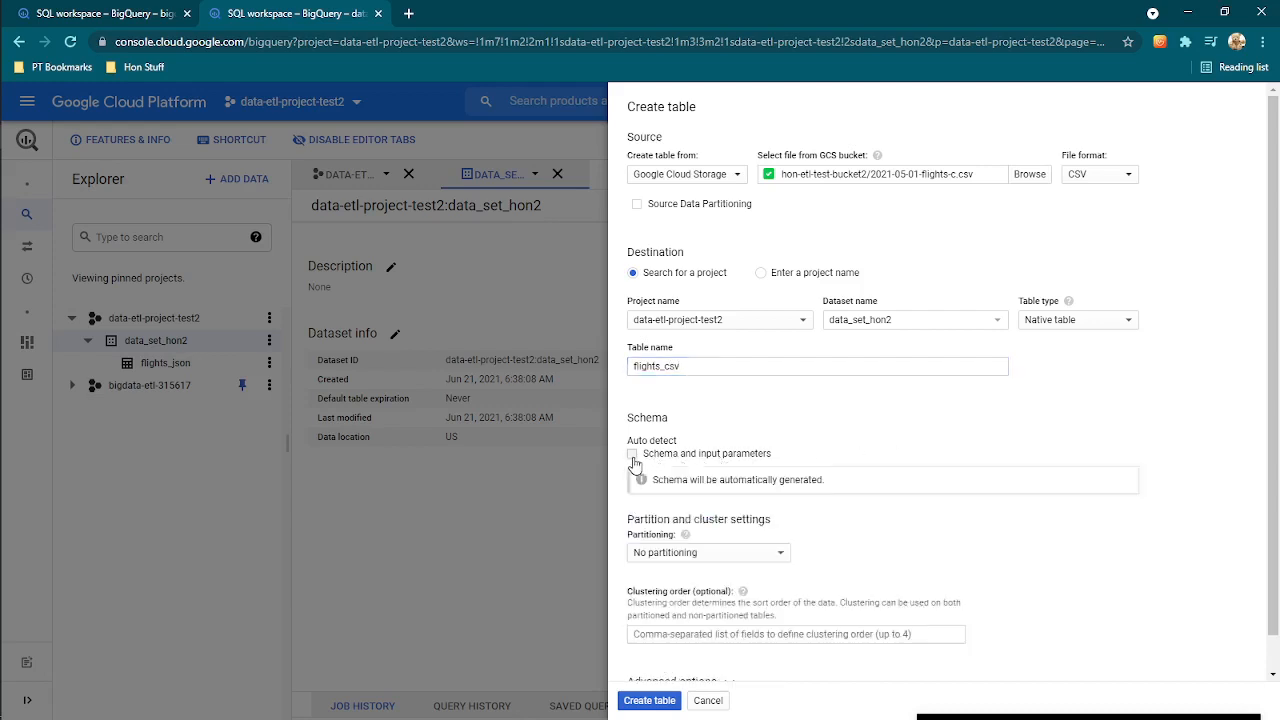
{"action": "left_click", "coordinate": [632, 455]}
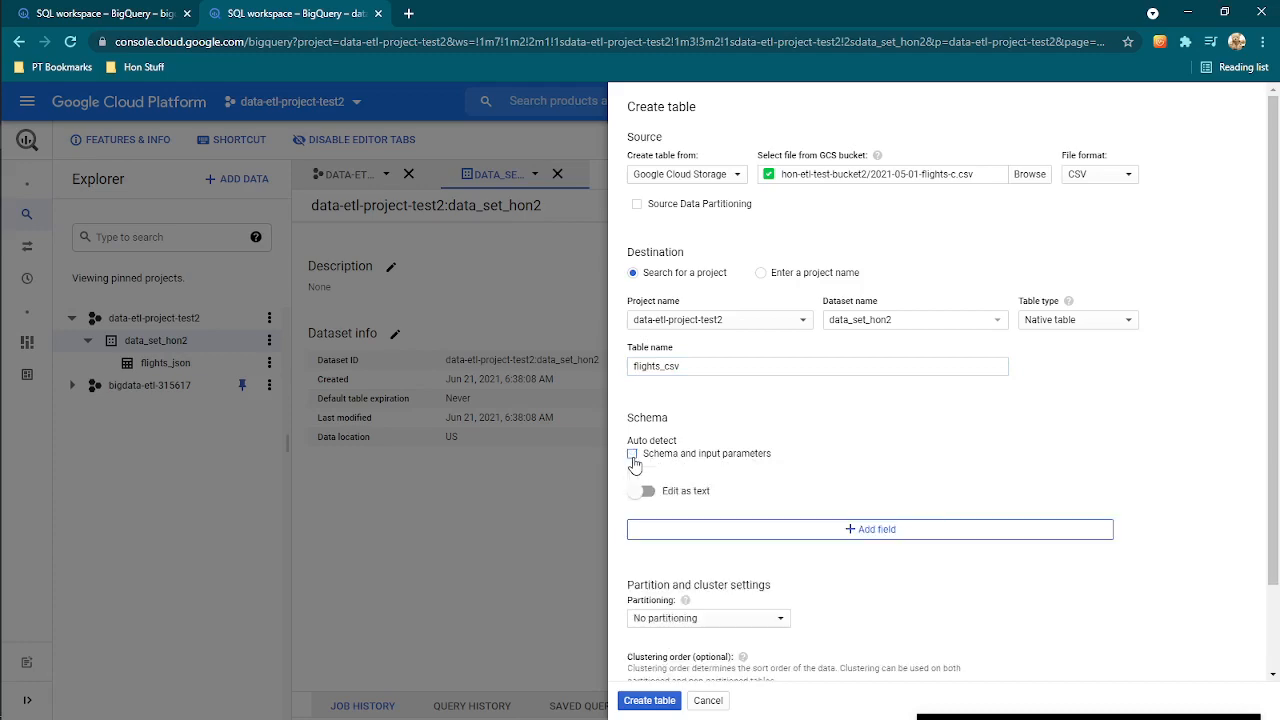
{"action": "left_click_drag", "start_coordinate": [1274, 296], "coordinate": [1274, 378]}
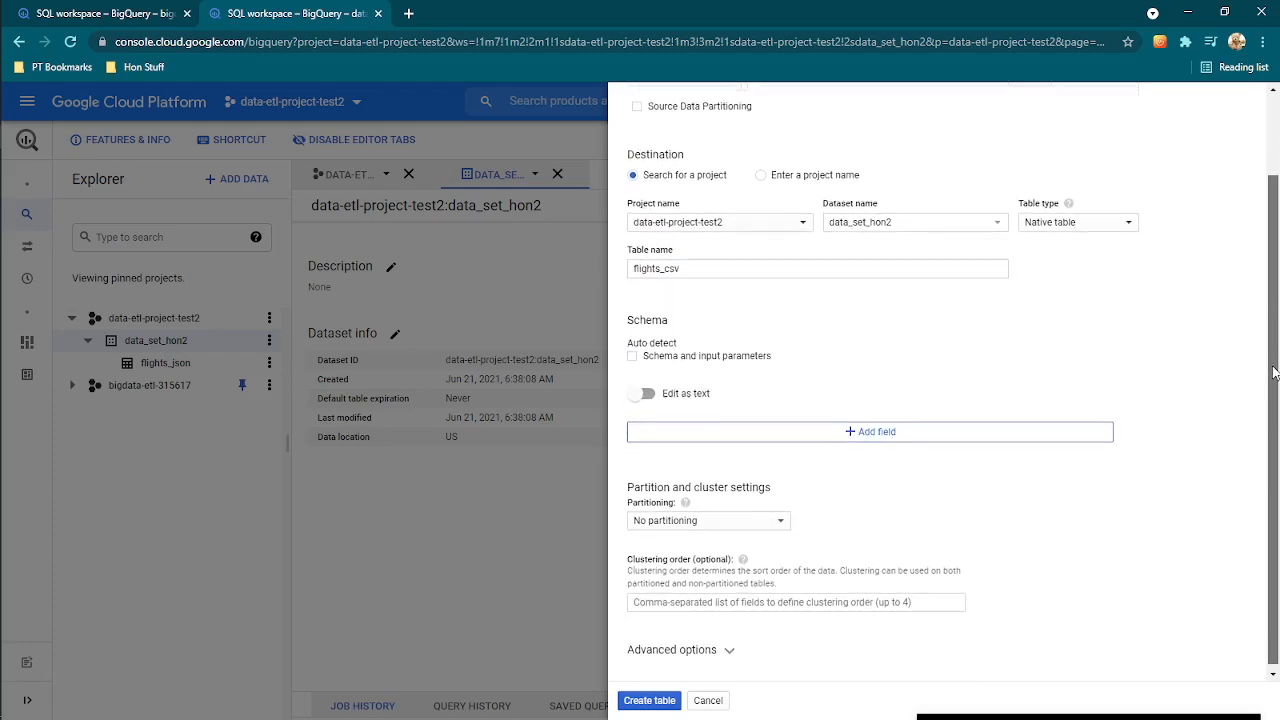
{"action": "left_click", "coordinate": [645, 390]}
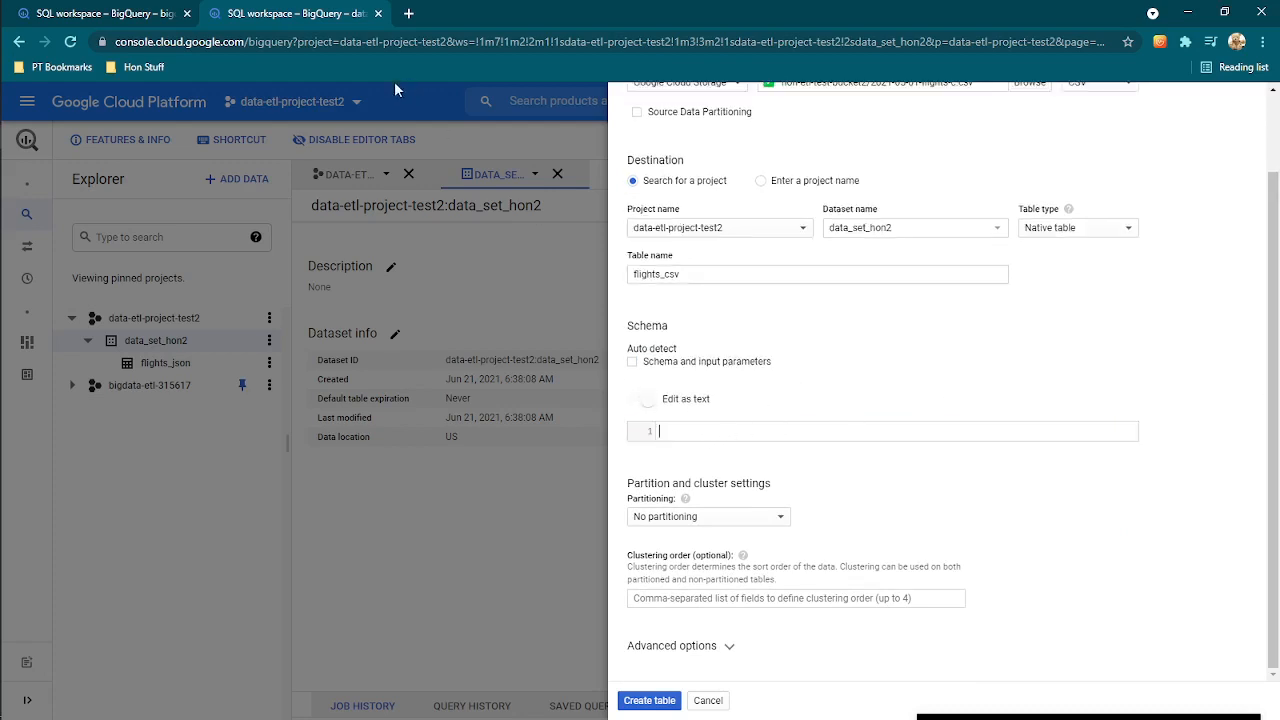
Step: Switch to the CSV_DATA folder in File Explorer and open schema.json in Notepad++
{"action": "mouse_move", "coordinate": [3, 172]}
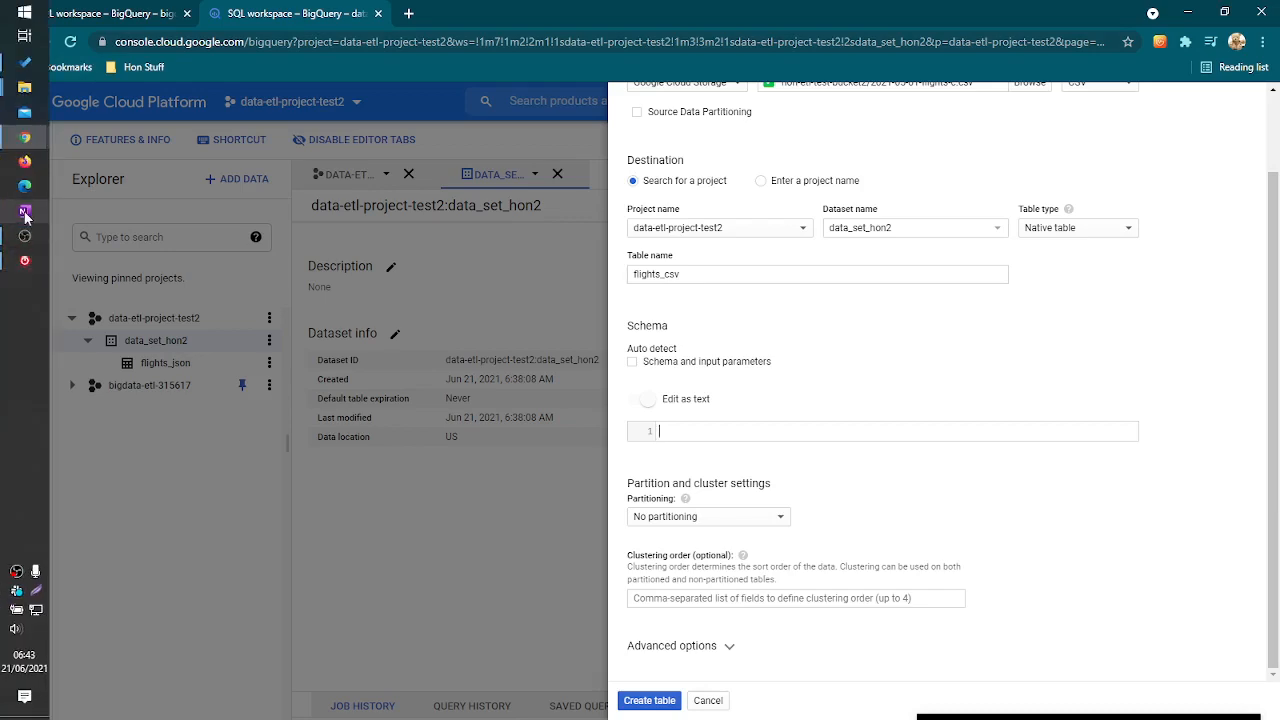
{"action": "mouse_move", "coordinate": [24, 88]}
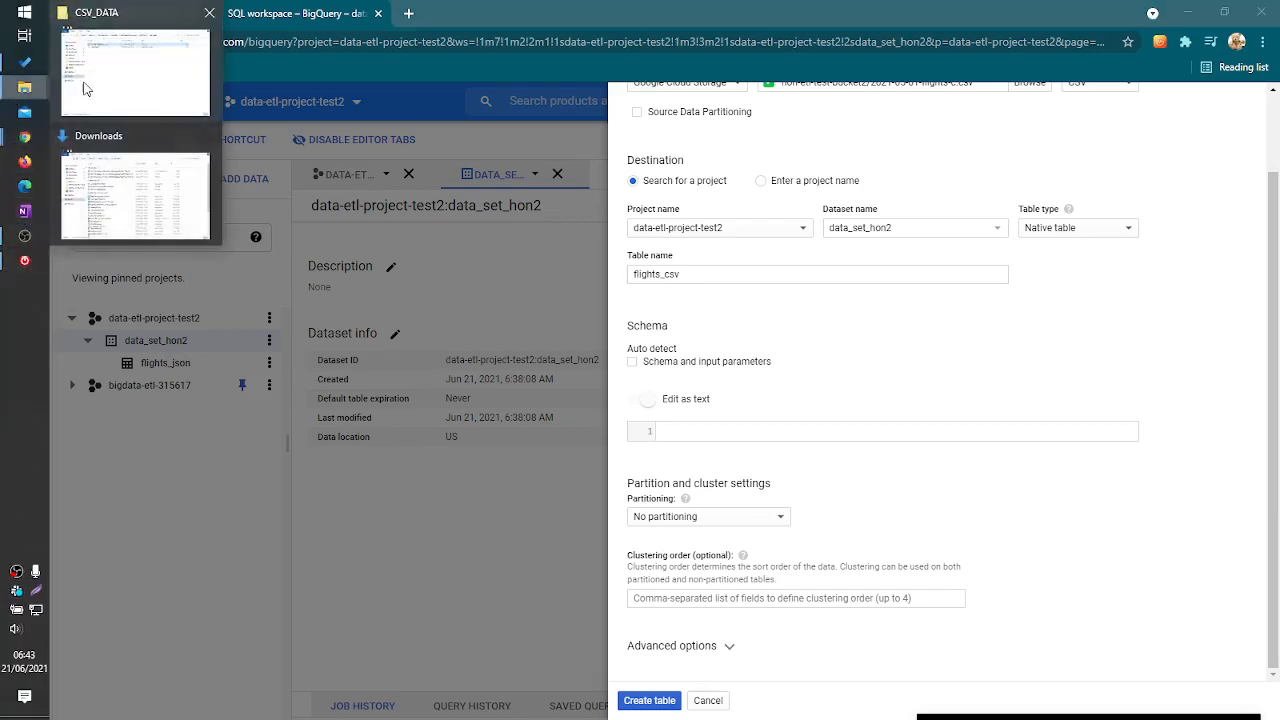
{"action": "left_click", "coordinate": [99, 79]}
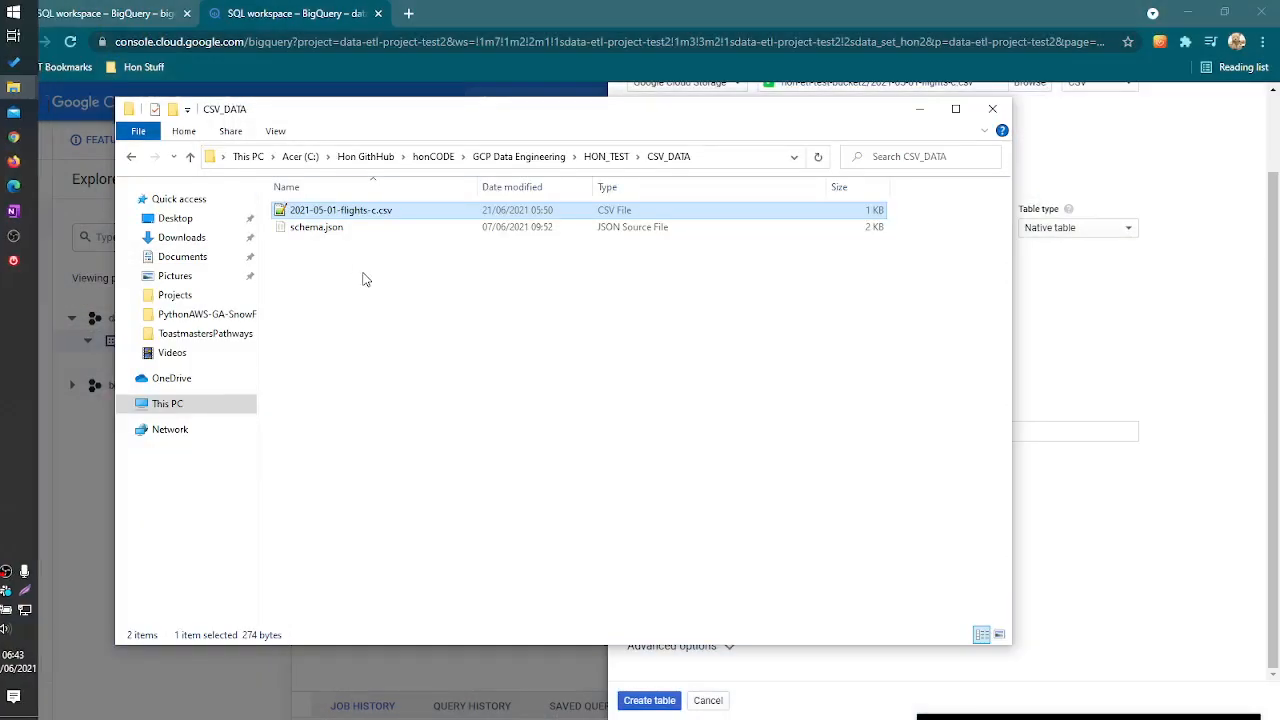
{"action": "left_click", "coordinate": [325, 234]}
{"action": "right_click", "coordinate": [326, 232]}
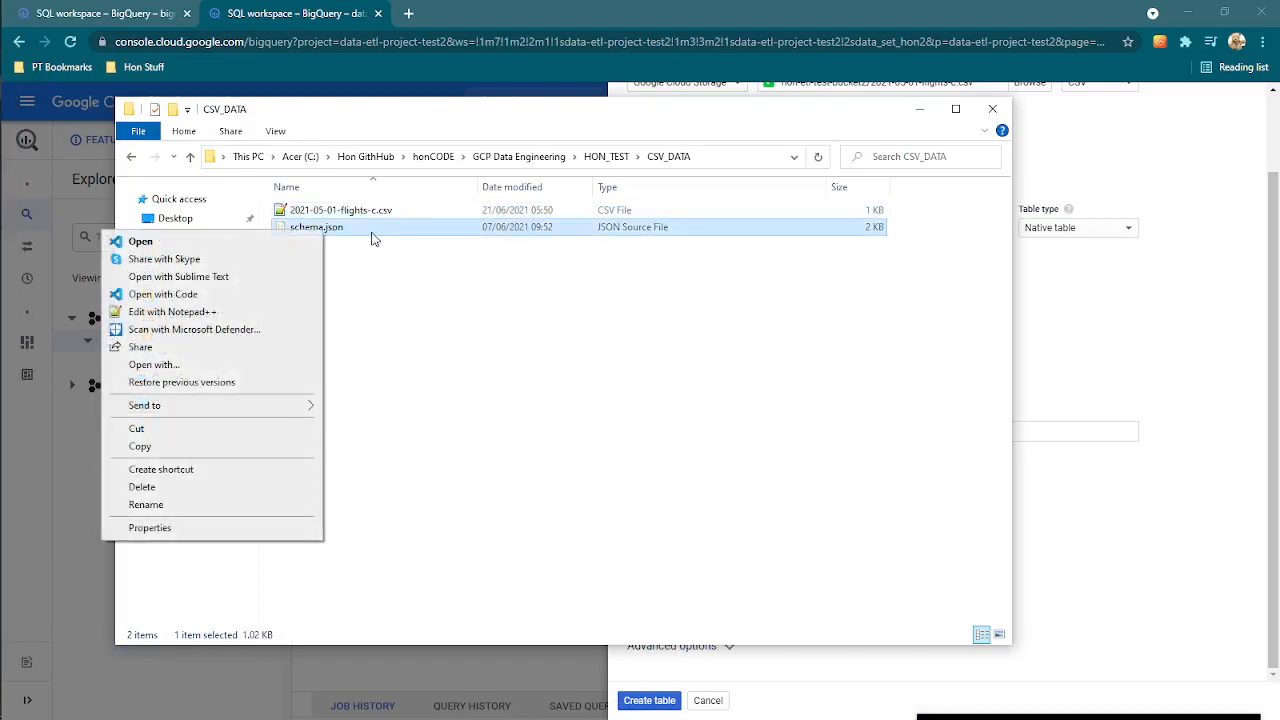
{"action": "left_click", "coordinate": [193, 314]}
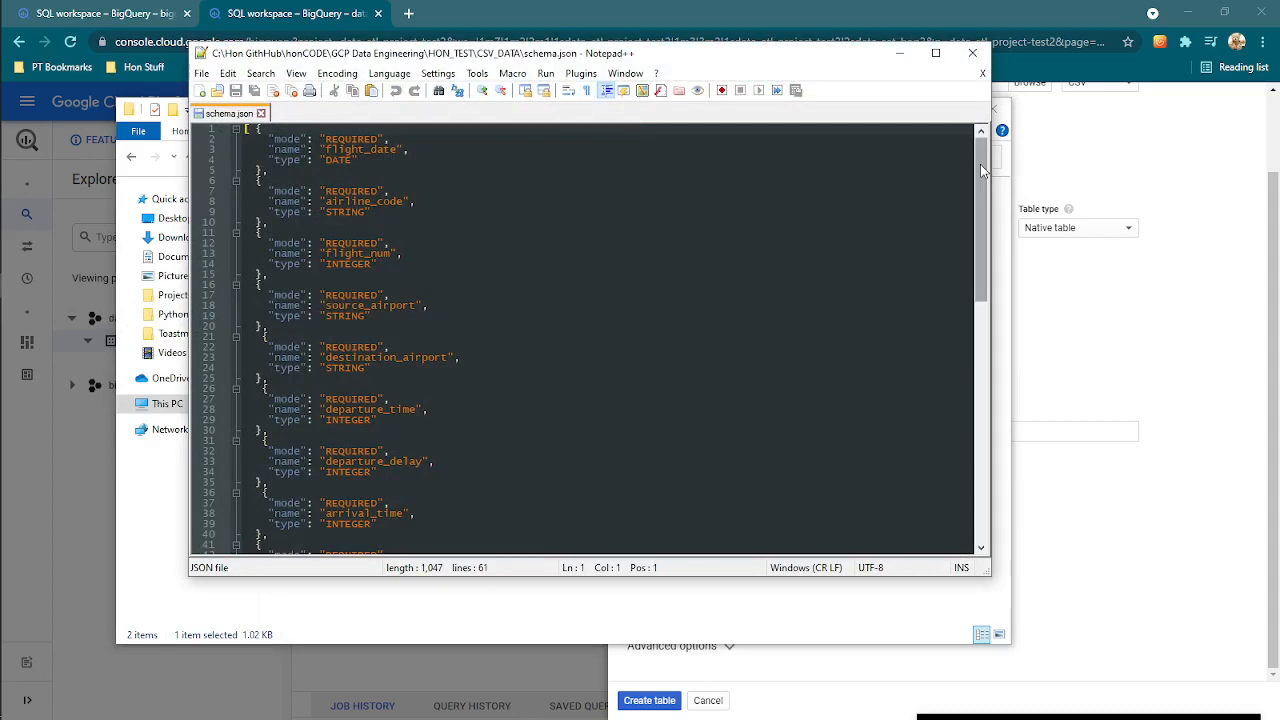
Step: Examine the mode, name and type definitions of the first fields in schema.json, from flight_date to source_airport
{"action": "mouse_move", "coordinate": [980, 166]}
{"action": "left_mouse_down"}
{"action": "mouse_move", "coordinate": [983, 317]}
{"action": "mouse_move", "coordinate": [974, 156]}
{"action": "left_mouse_up"}
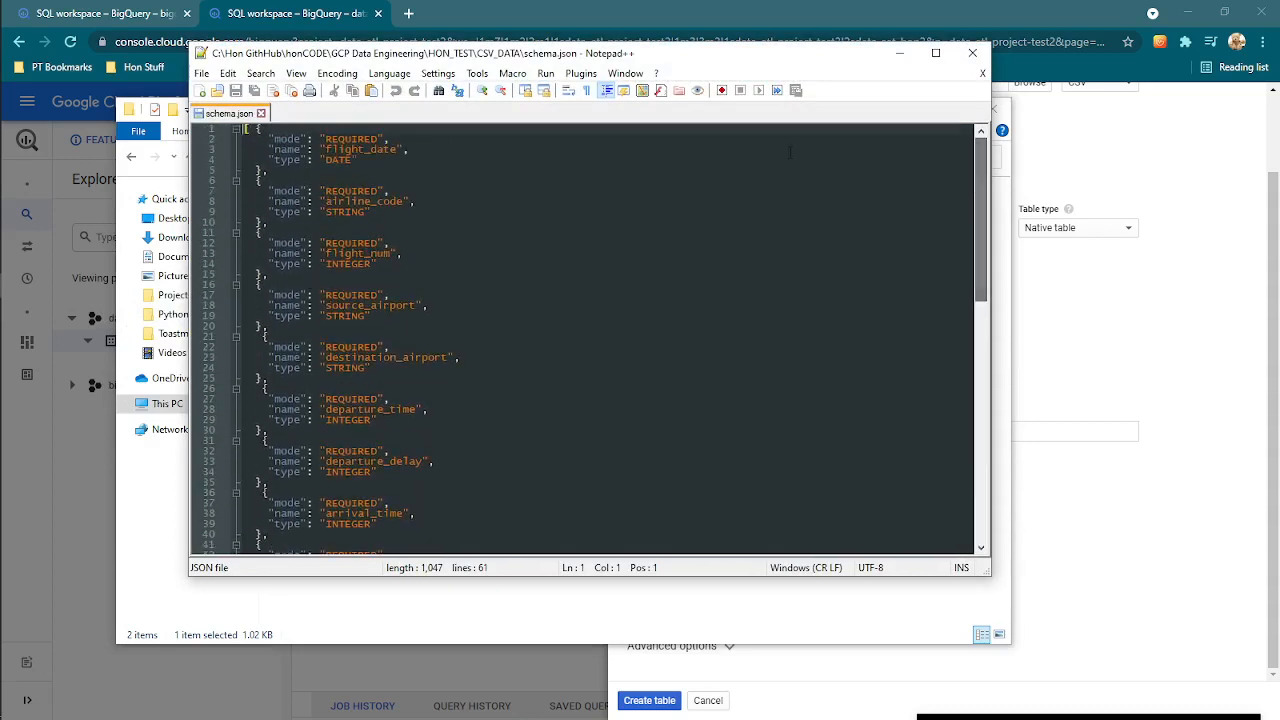
{"action": "left_click", "coordinate": [483, 175]}
{"action": "left_click_drag", "start_coordinate": [358, 160], "coordinate": [270, 140]}
{"action": "left_click_drag", "start_coordinate": [371, 212], "coordinate": [261, 193]}
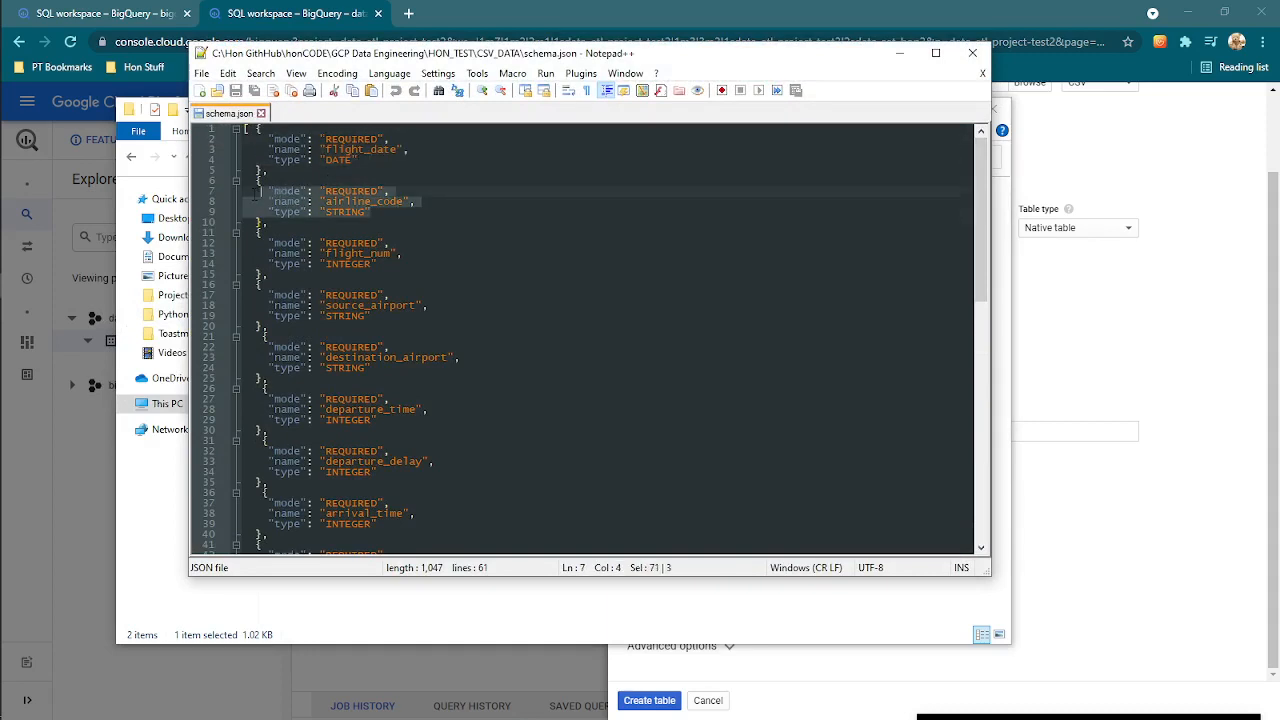
{"action": "left_click", "coordinate": [376, 262]}
{"action": "left_click_drag", "start_coordinate": [376, 262], "coordinate": [270, 243]}
{"action": "left_click_drag", "start_coordinate": [372, 315], "coordinate": [270, 295]}
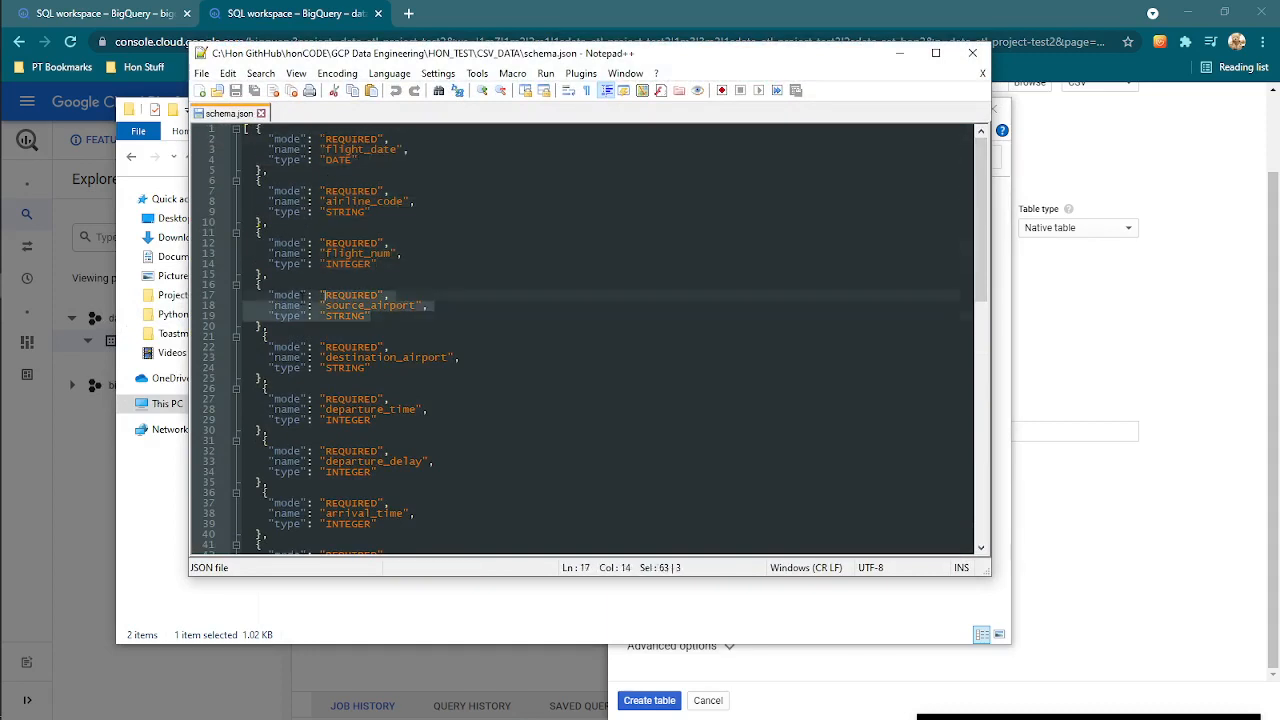
{"action": "left_click", "coordinate": [627, 294]}
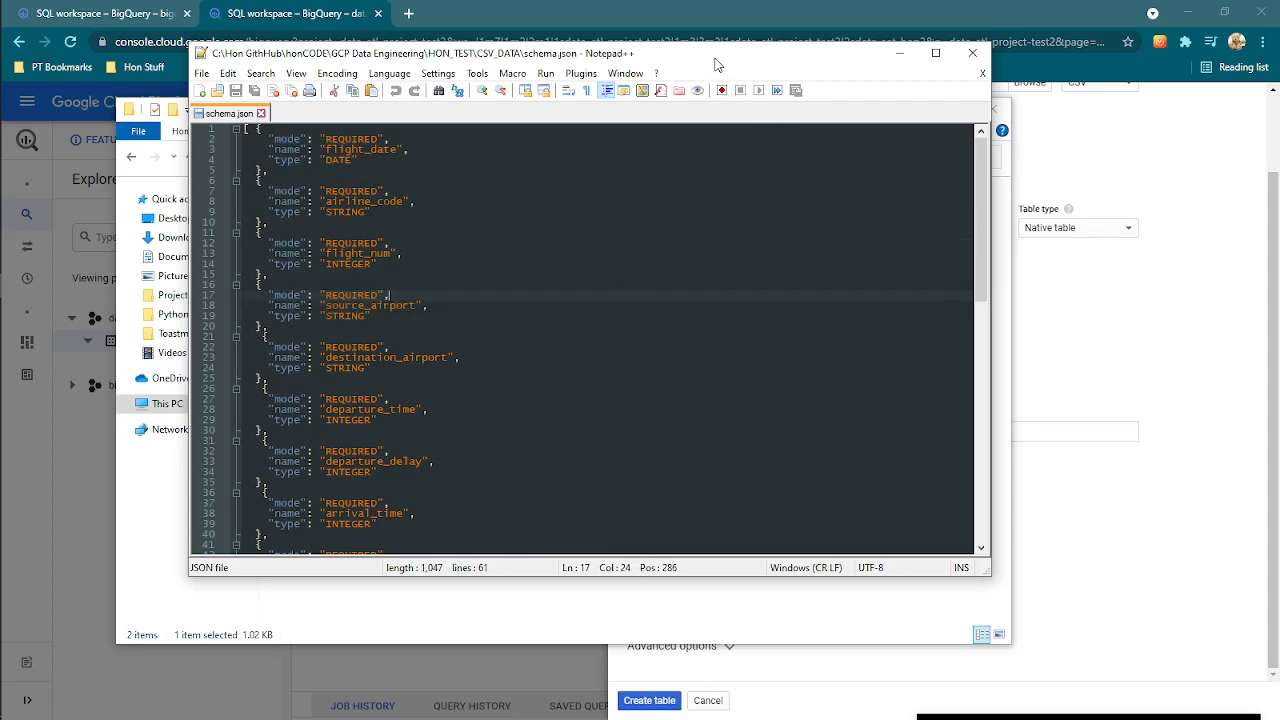
Step: Copy the entire contents of schema.json
{"action": "left_click", "coordinate": [531, 276]}
{"action": "key", "text": "ctrl+a"}
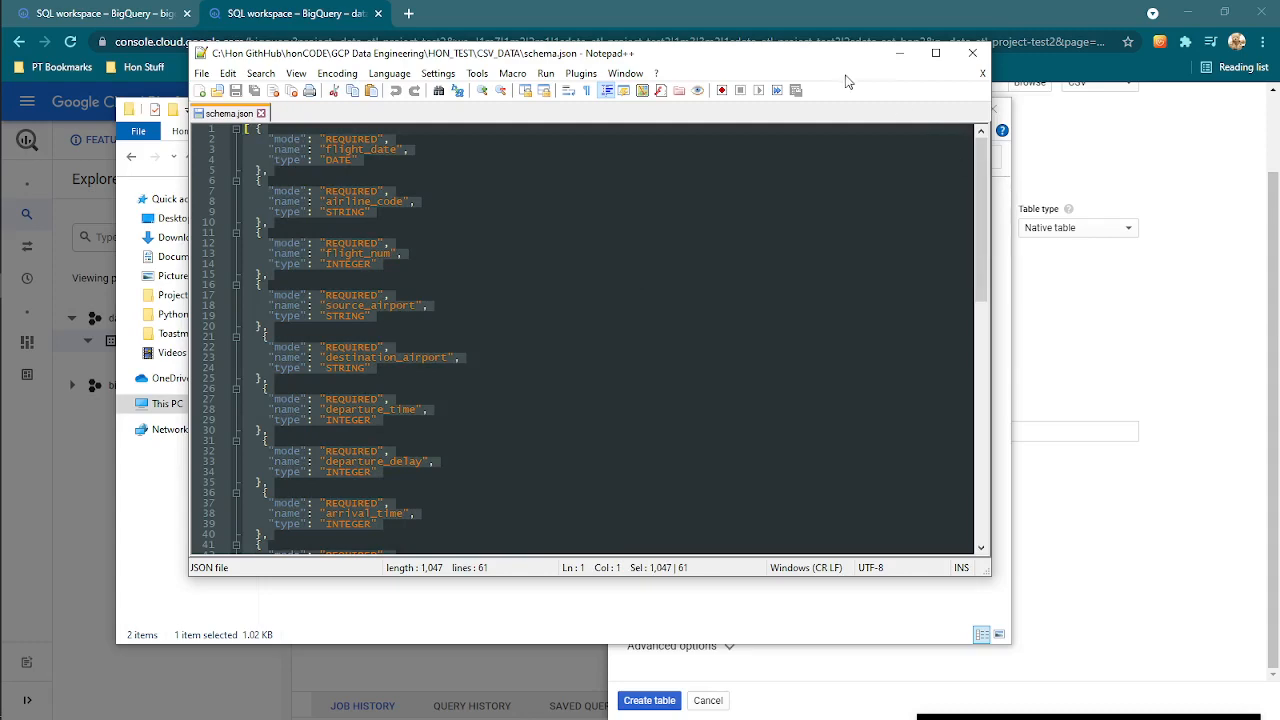
{"action": "left_click_drag", "start_coordinate": [841, 62], "coordinate": [697, 45]}
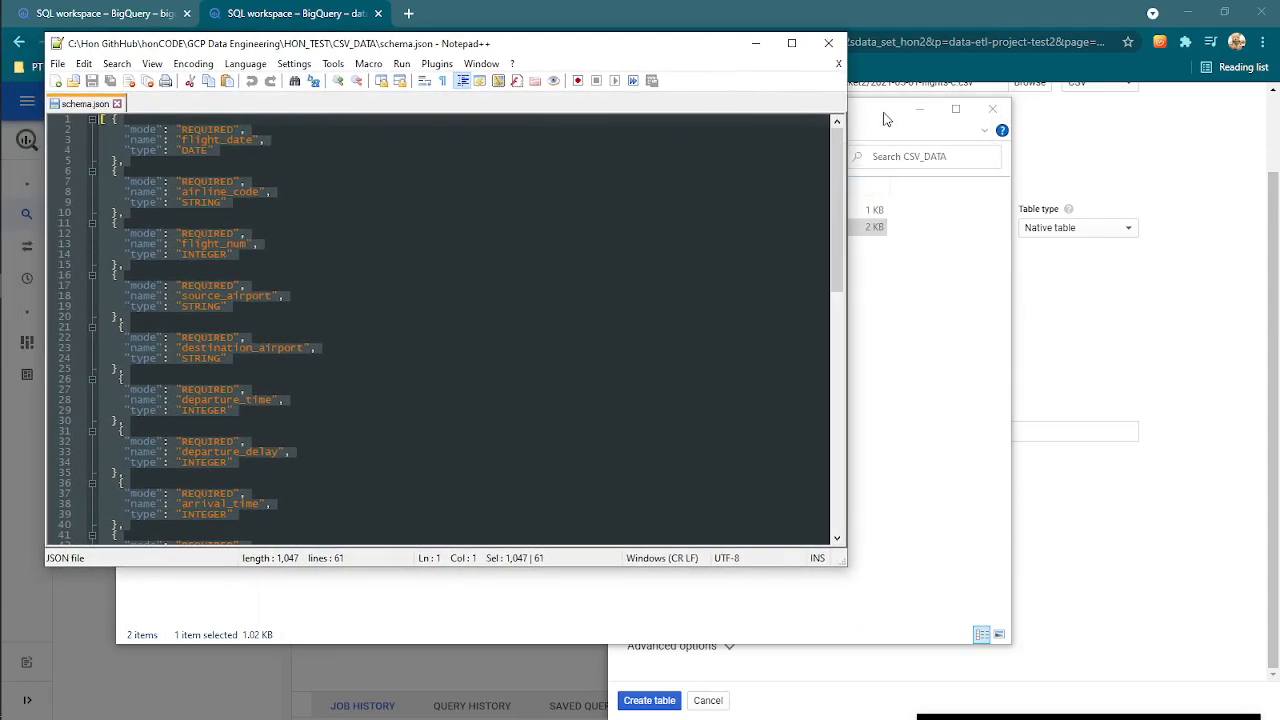
{"action": "left_click", "coordinate": [596, 184]}
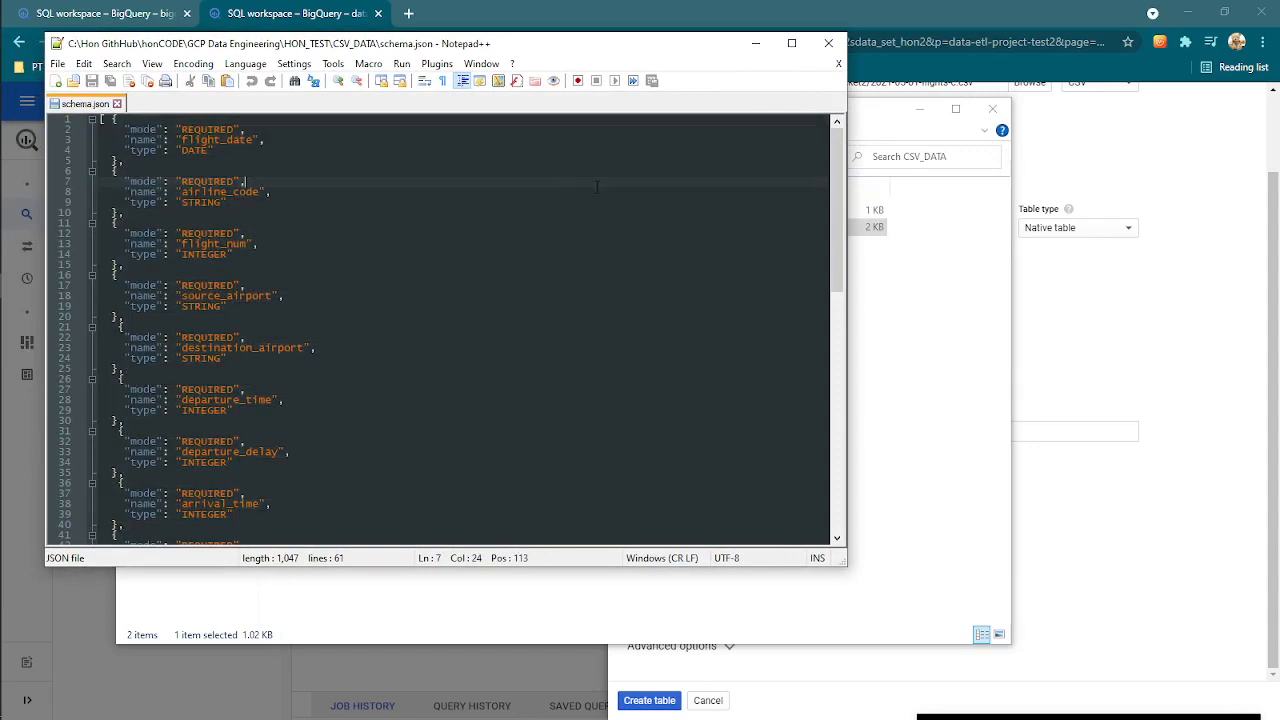
Step: Return to BigQuery in Chrome, paste the copied definitions as the schema text and create the flights_csv table
{"action": "left_click", "coordinate": [881, 113]}
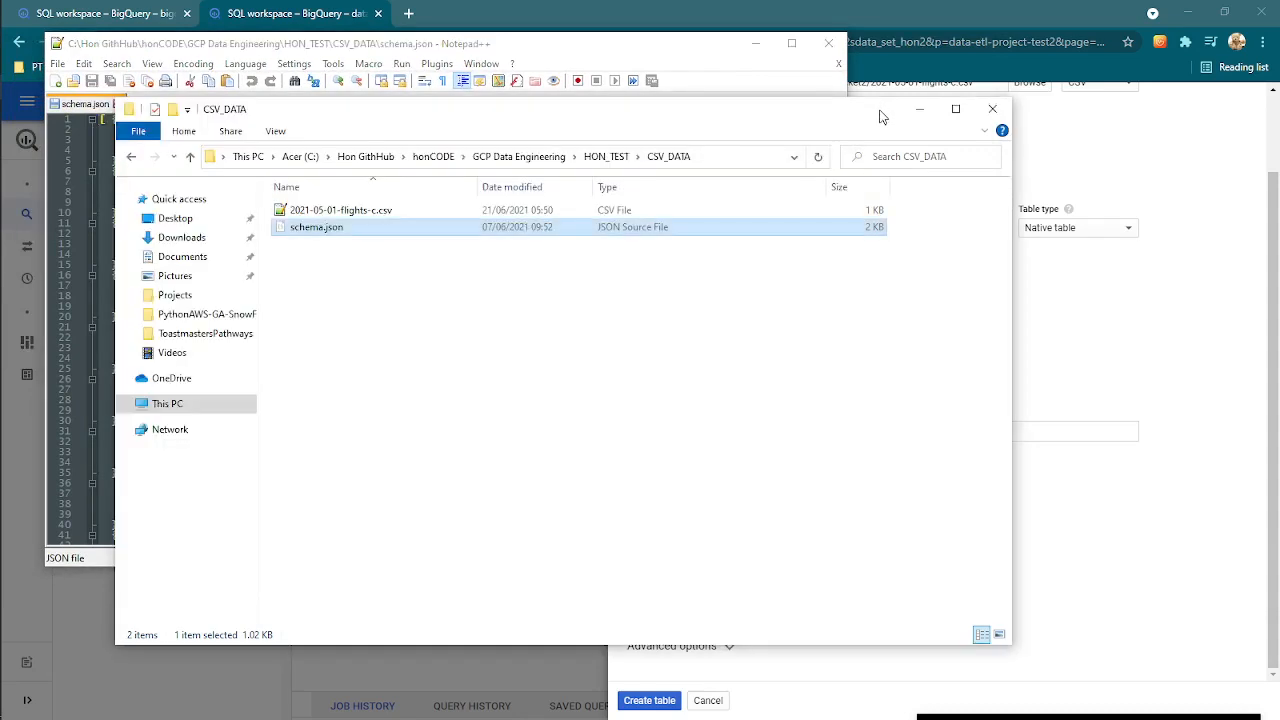
{"action": "left_click", "coordinate": [1052, 18]}
{"action": "right_click", "coordinate": [694, 430]}
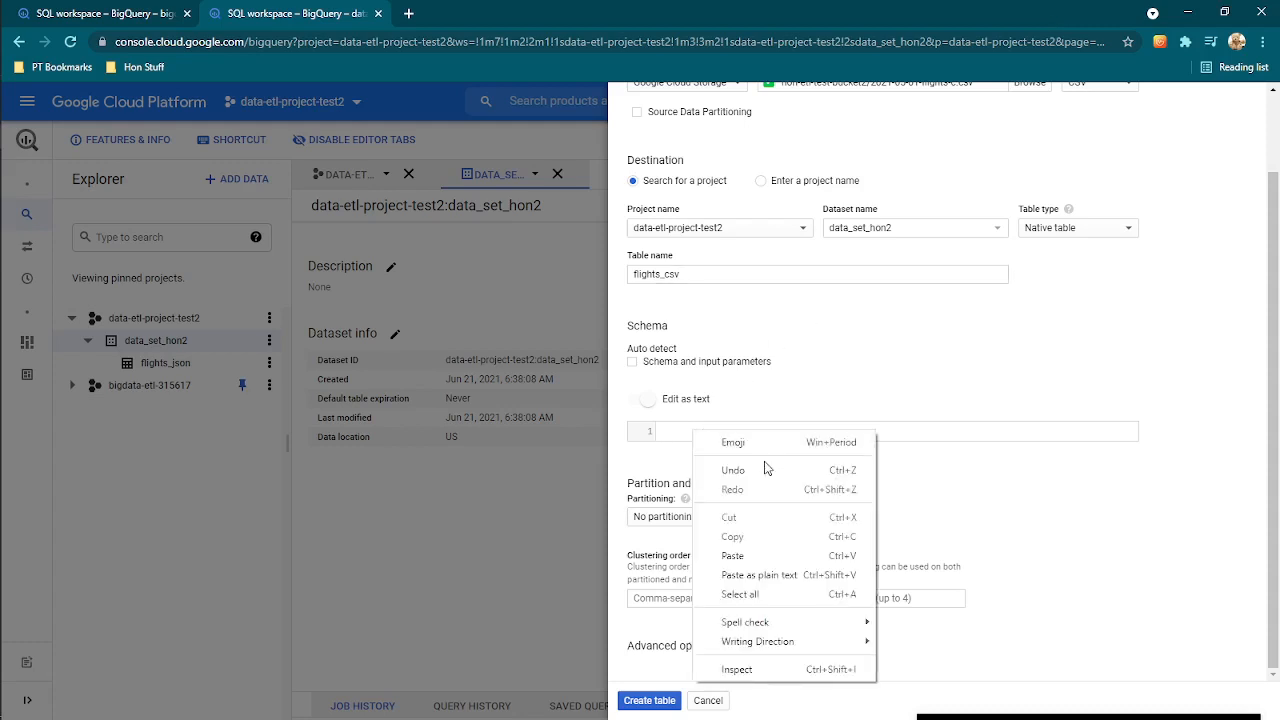
{"action": "left_click", "coordinate": [747, 557]}
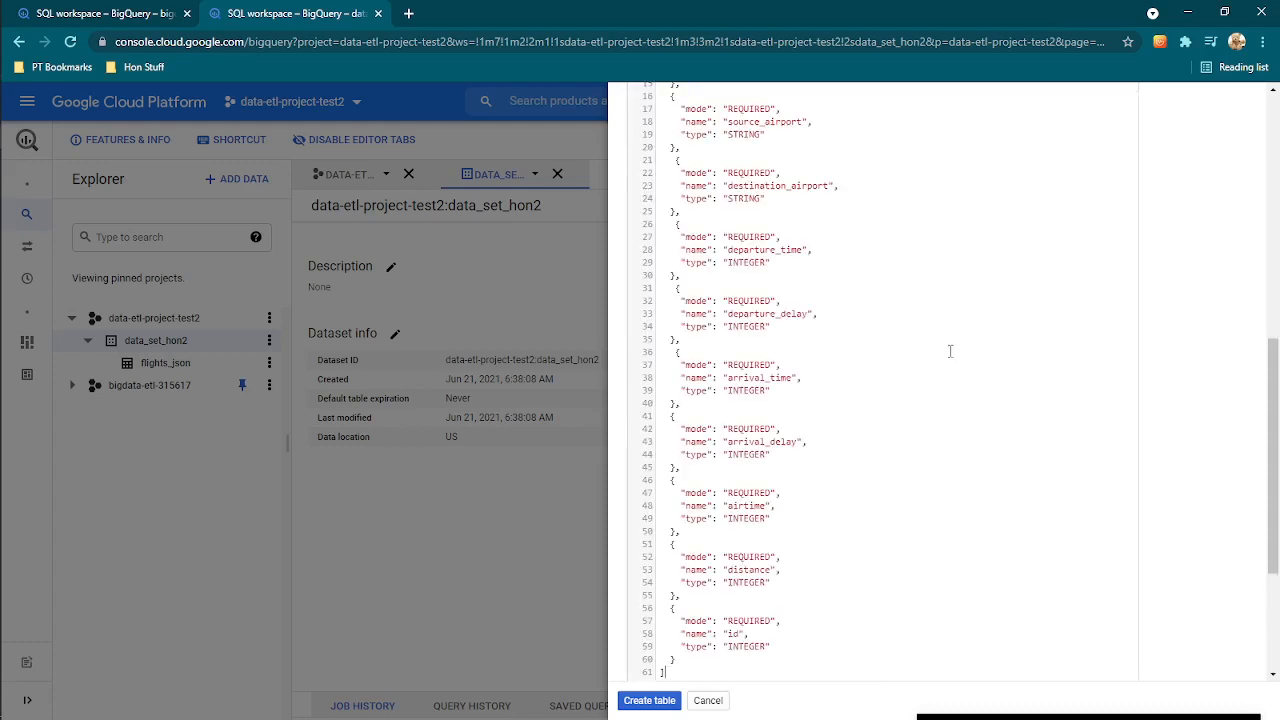
{"action": "scroll", "coordinate": [1224, 453], "scroll_direction": "down", "scroll_amount": 3}
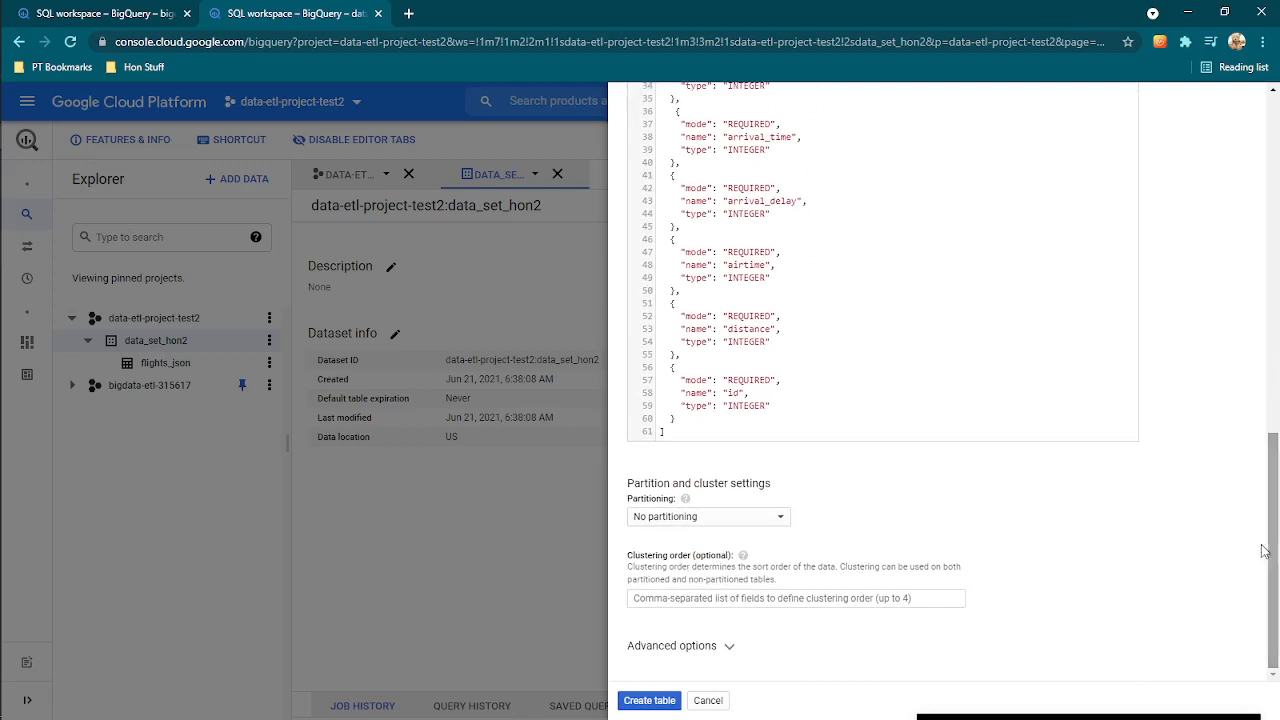
{"action": "left_click", "coordinate": [657, 702]}
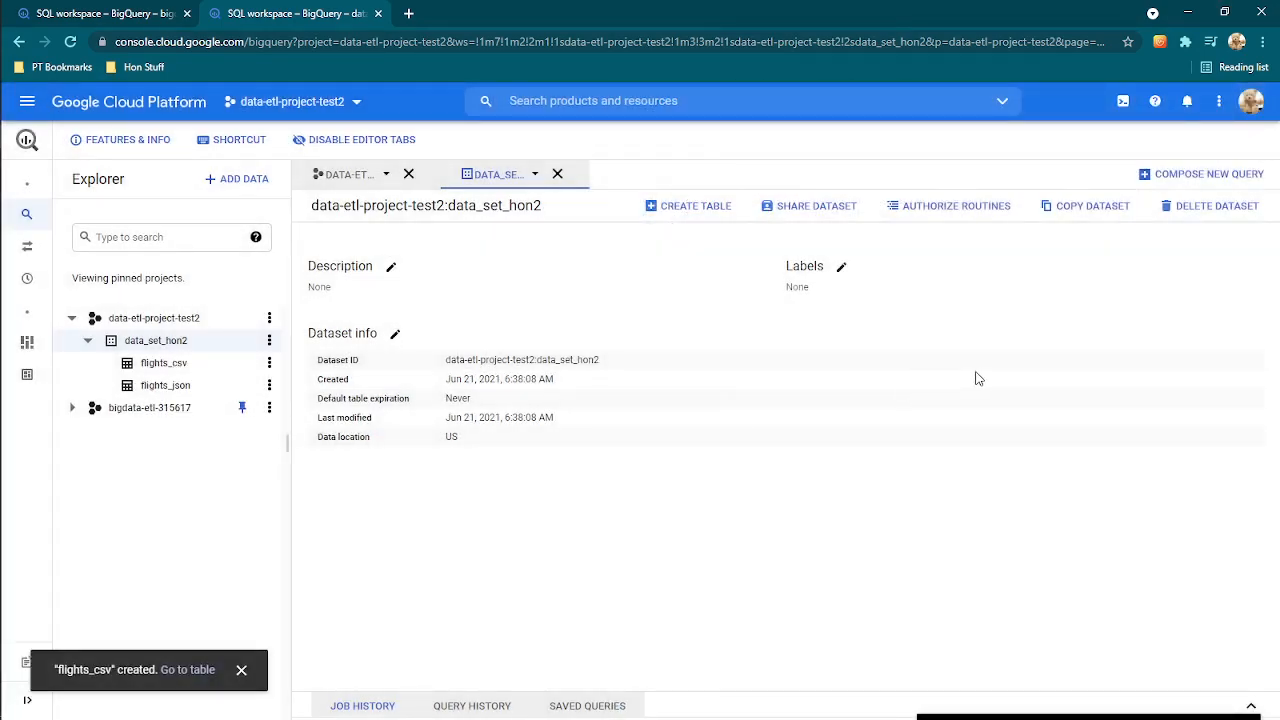
Step: Review the flights_csv table's schema, details and data preview
{"action": "left_click", "coordinate": [166, 368]}
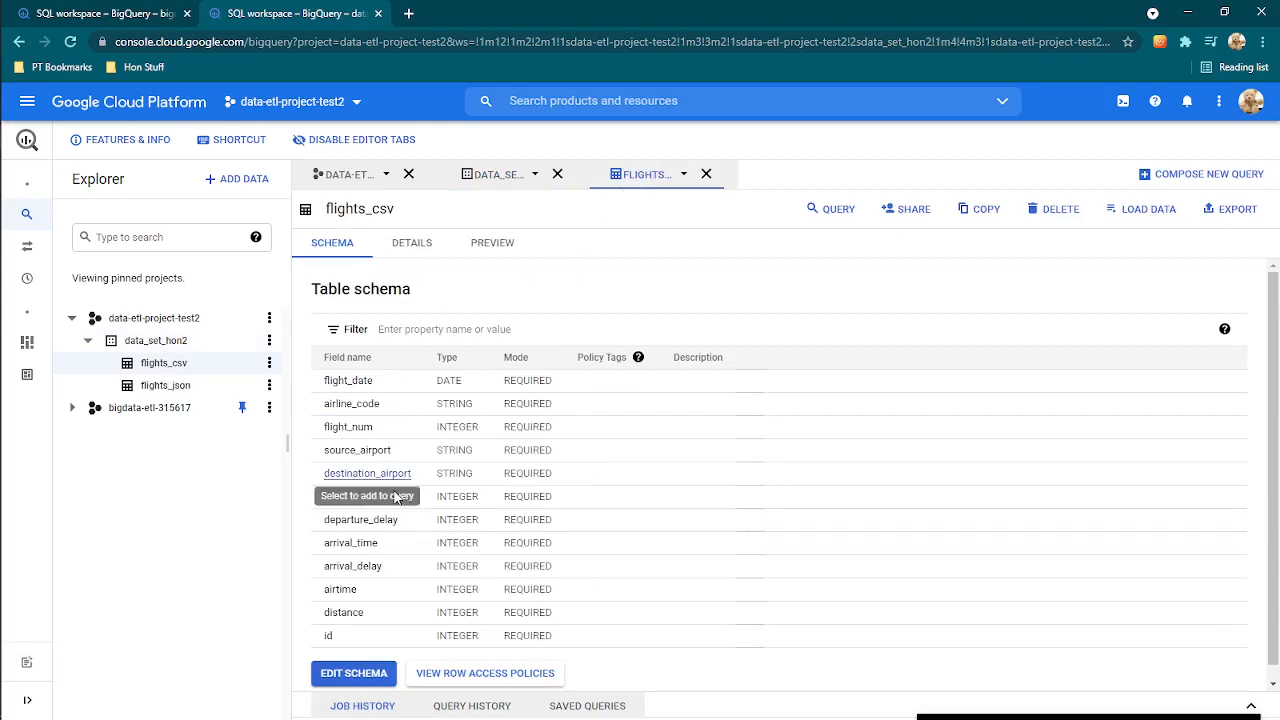
{"action": "left_click", "coordinate": [408, 250]}
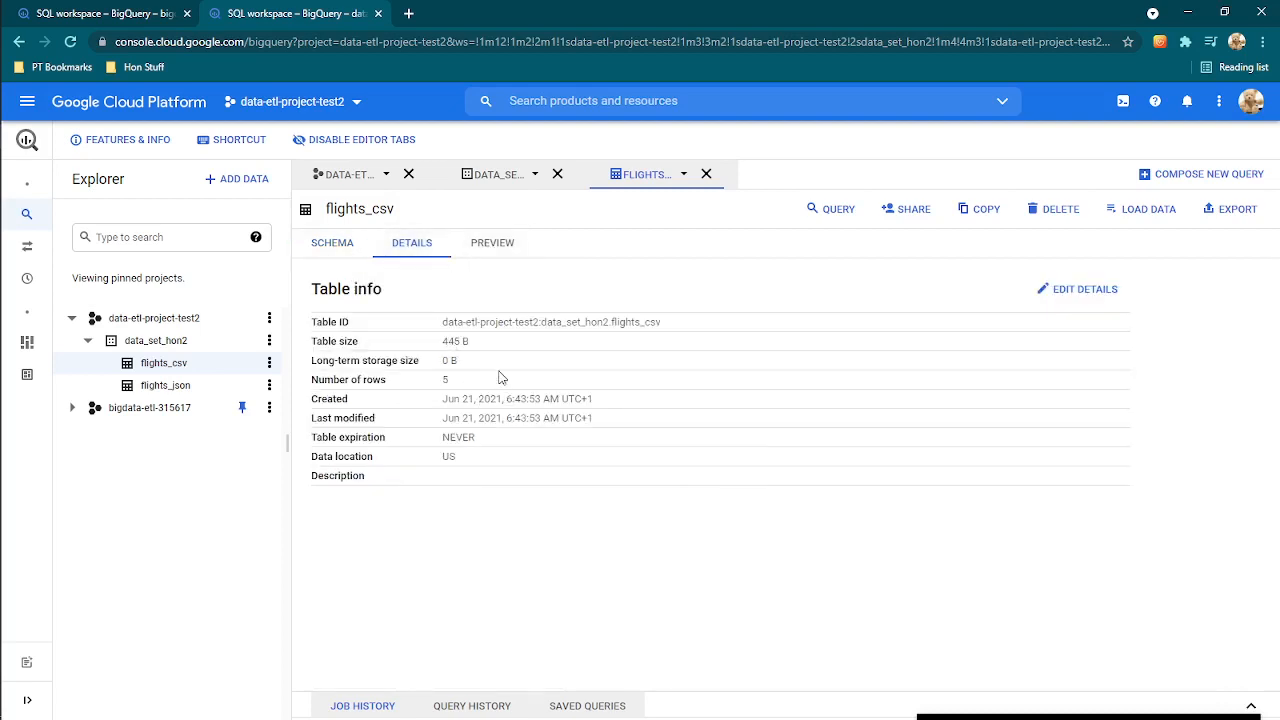
{"action": "left_click", "coordinate": [489, 254]}
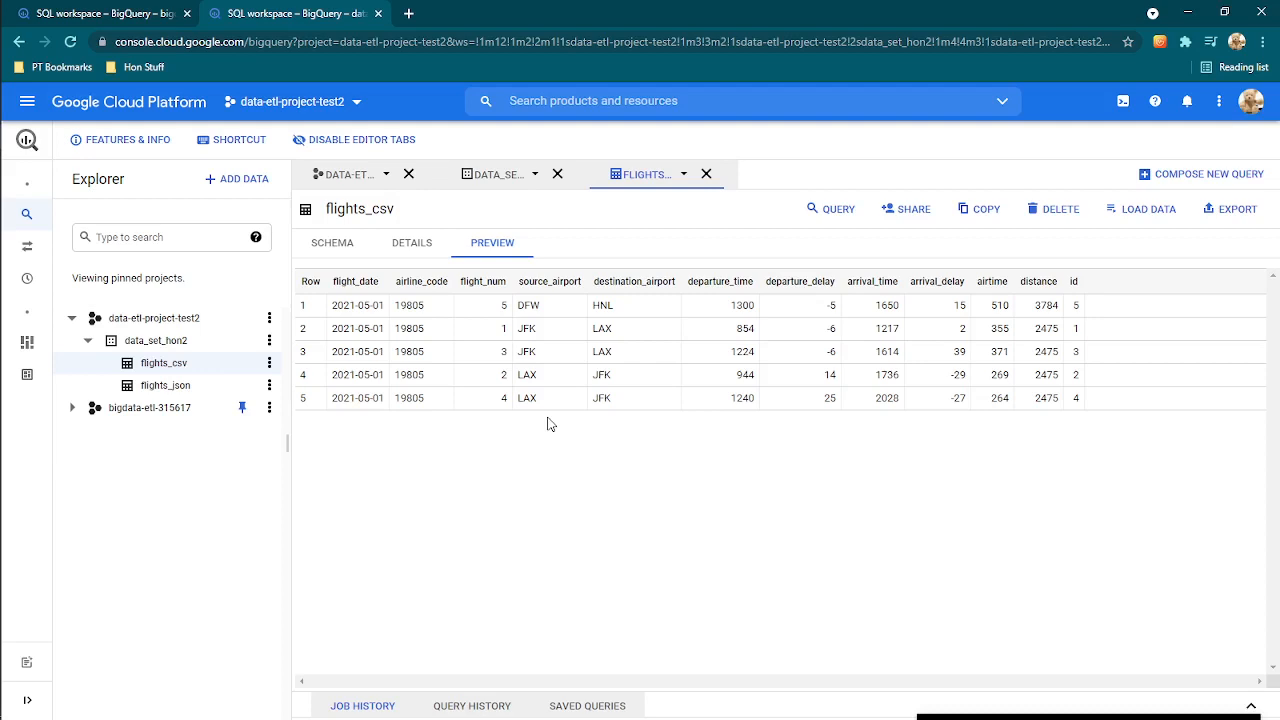
{"action": "mouse_move", "coordinate": [3, 502]}
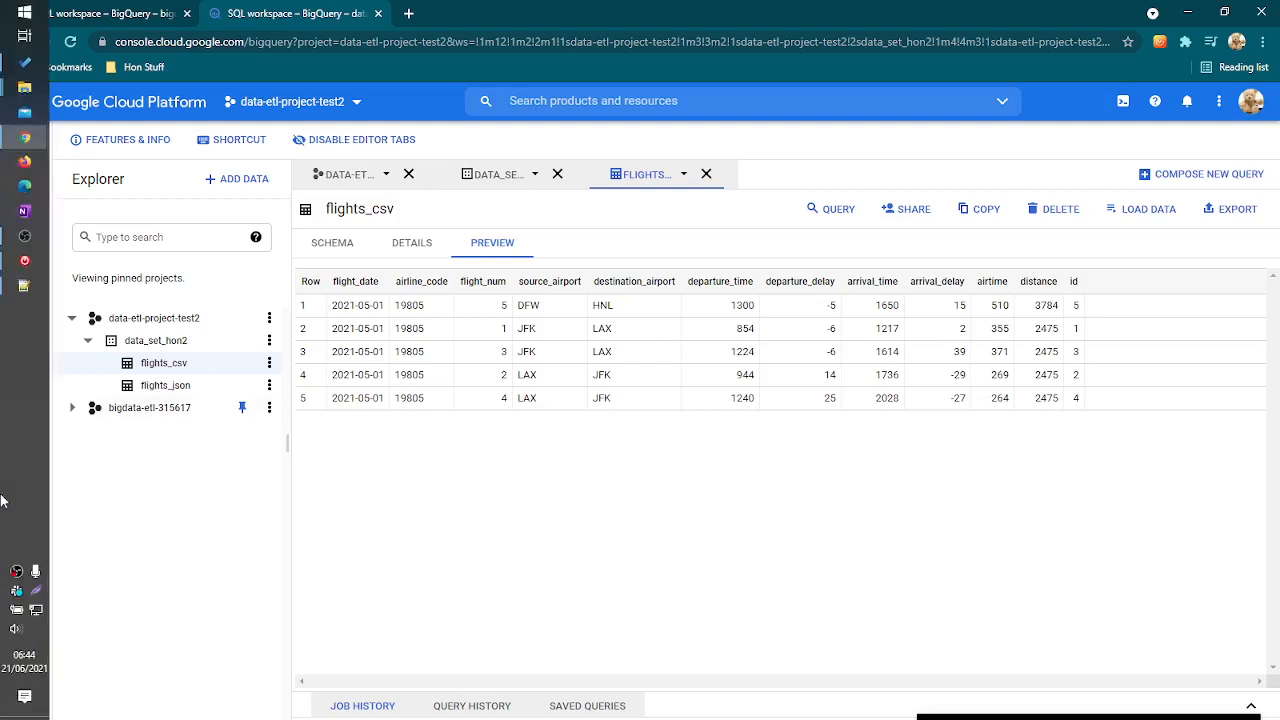